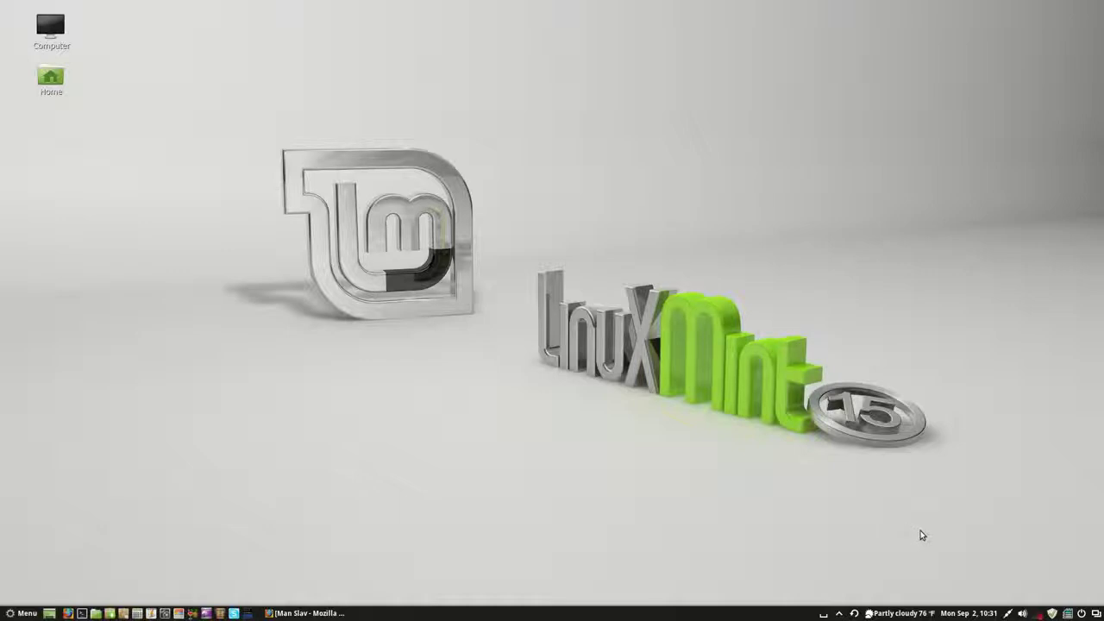
- Open the sound settings, review the input device settings for the microphone, and close the window
{"action": "mouse_move", "coordinate": [991, 615]}
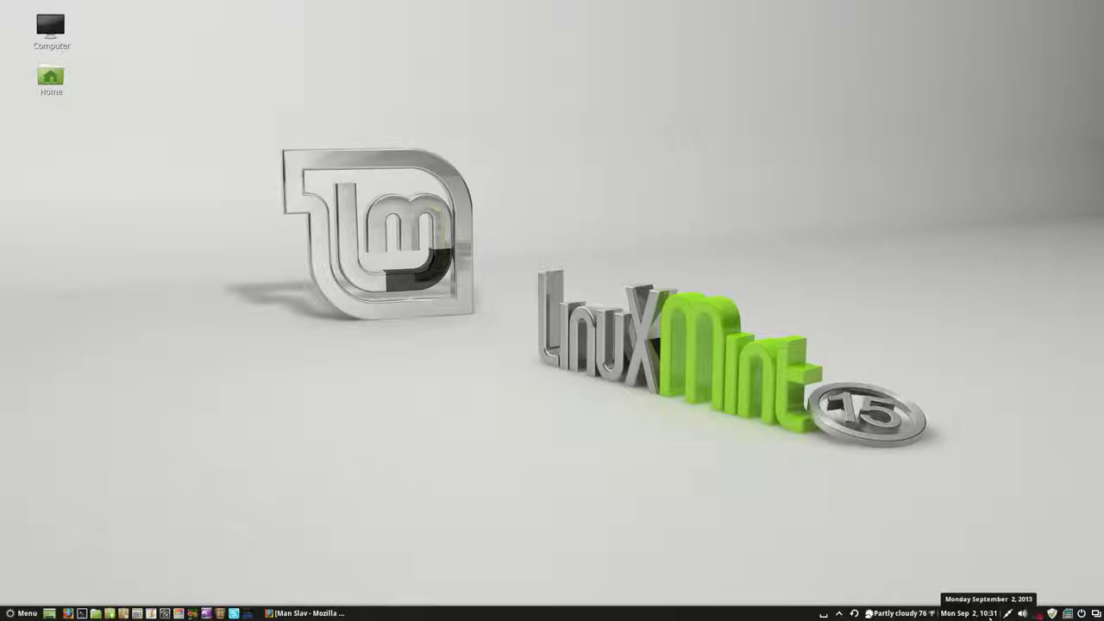
{"action": "left_click", "coordinate": [1024, 613]}
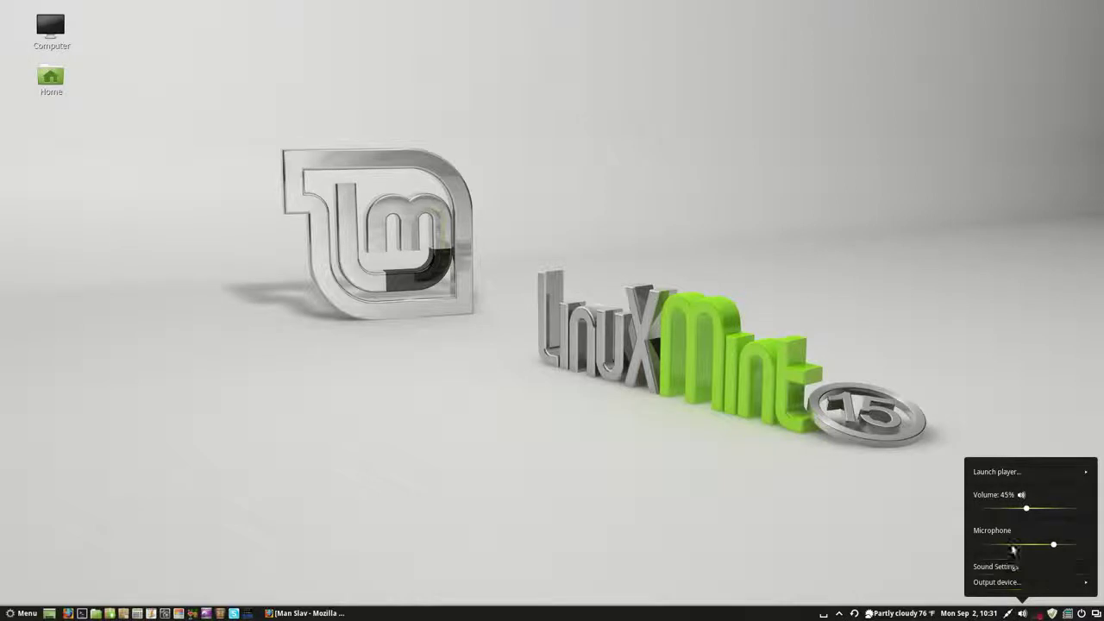
{"action": "left_click", "coordinate": [1008, 563]}
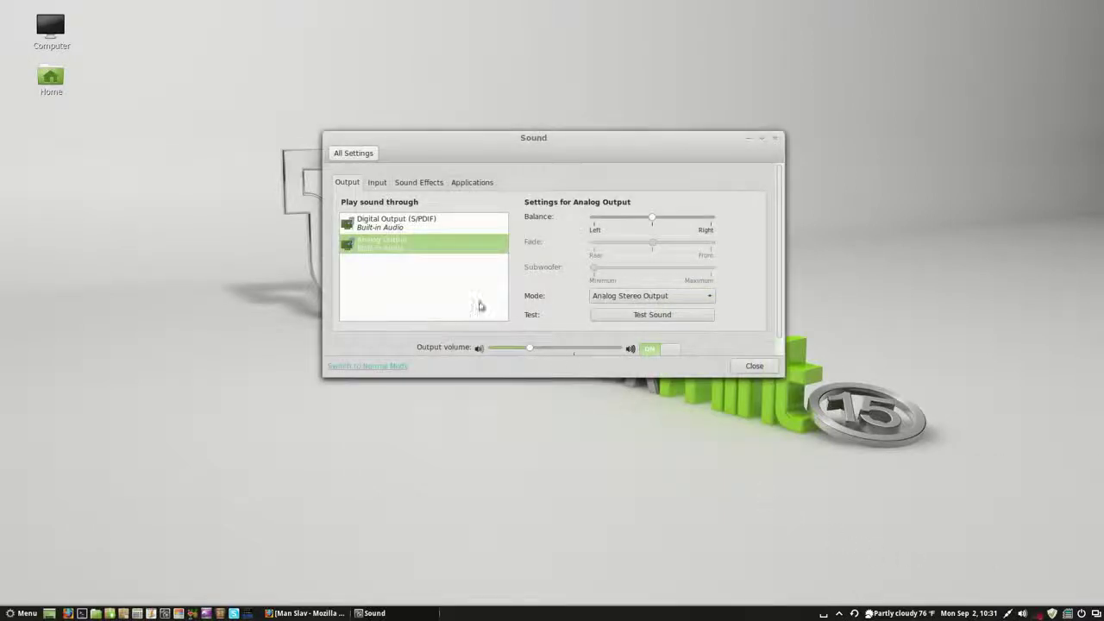
{"action": "left_click", "coordinate": [383, 184]}
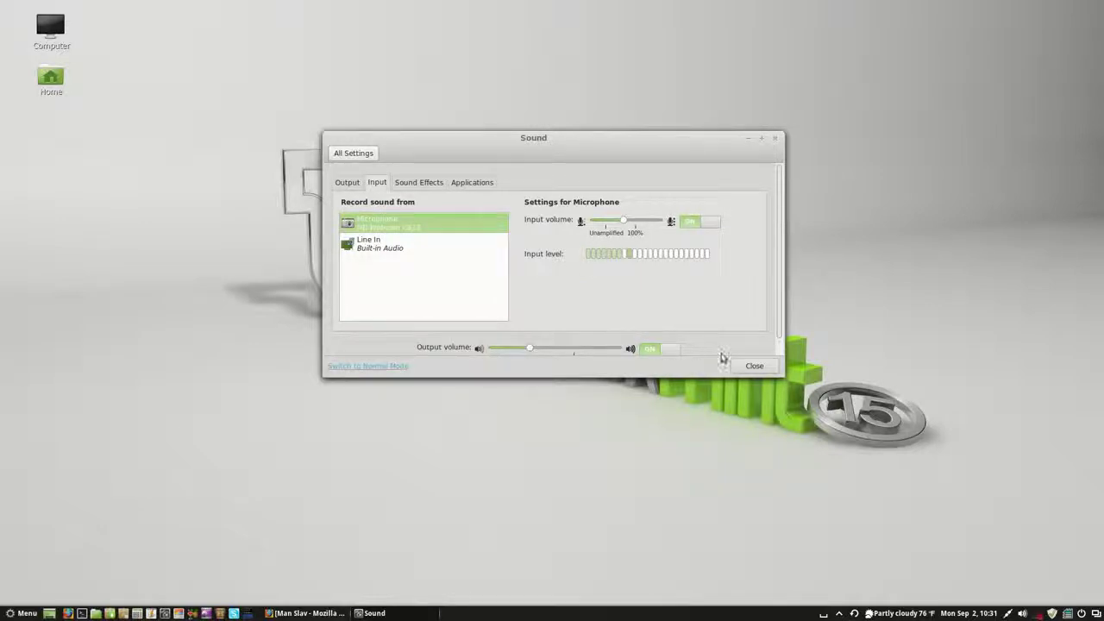
{"action": "left_click", "coordinate": [753, 366]}
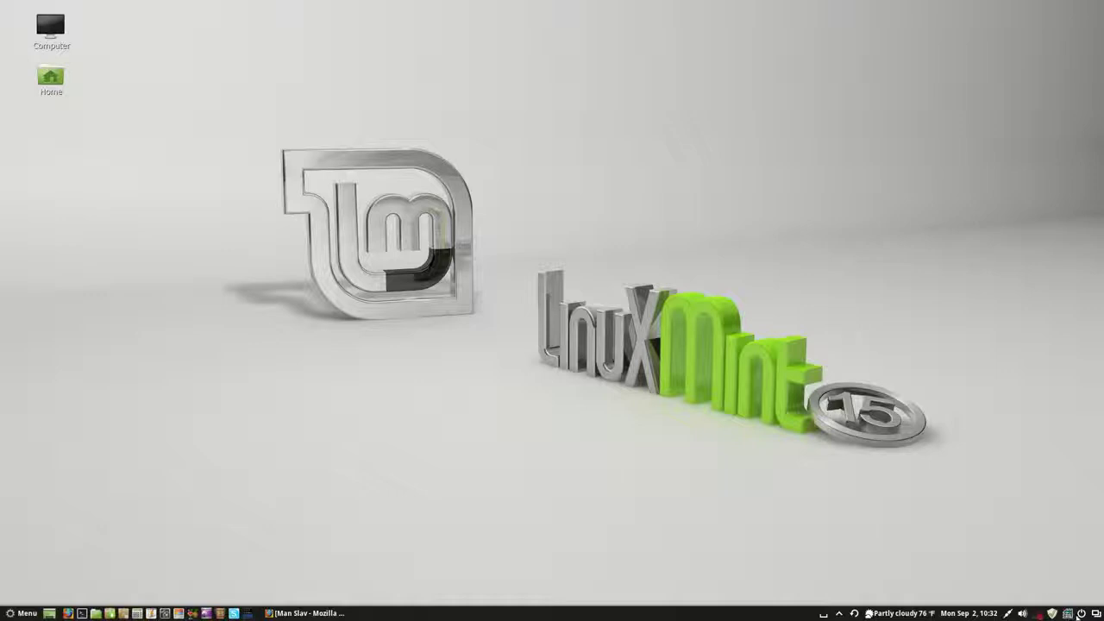
- View the available CPU frequency and governor choices, as well as the session and shutdown options
{"action": "left_click", "coordinate": [1068, 613]}
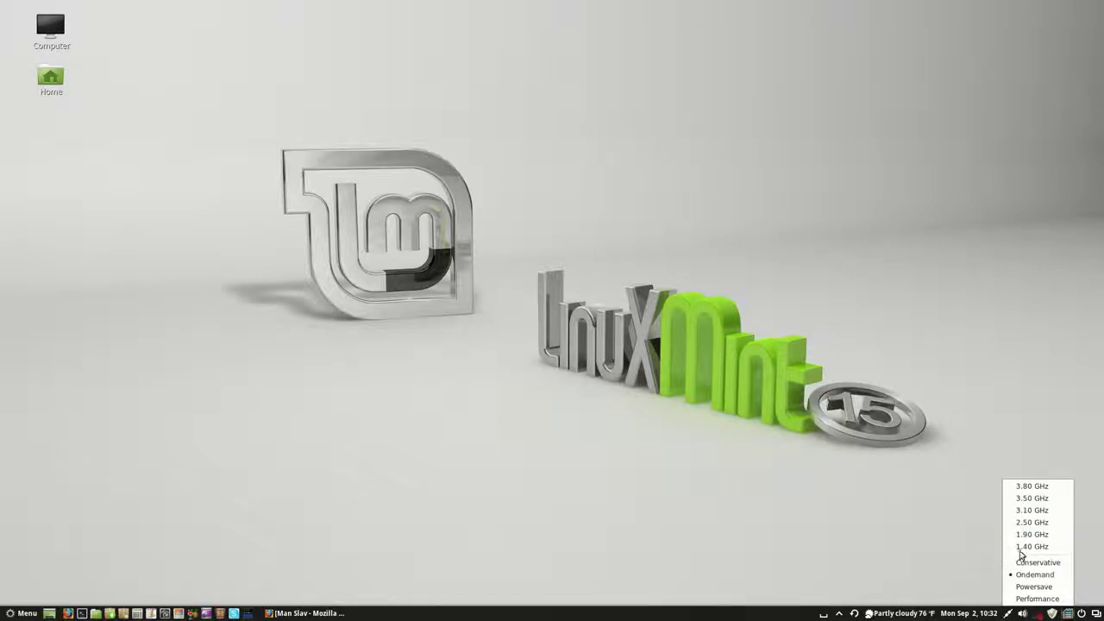
{"action": "left_click", "coordinate": [1024, 464]}
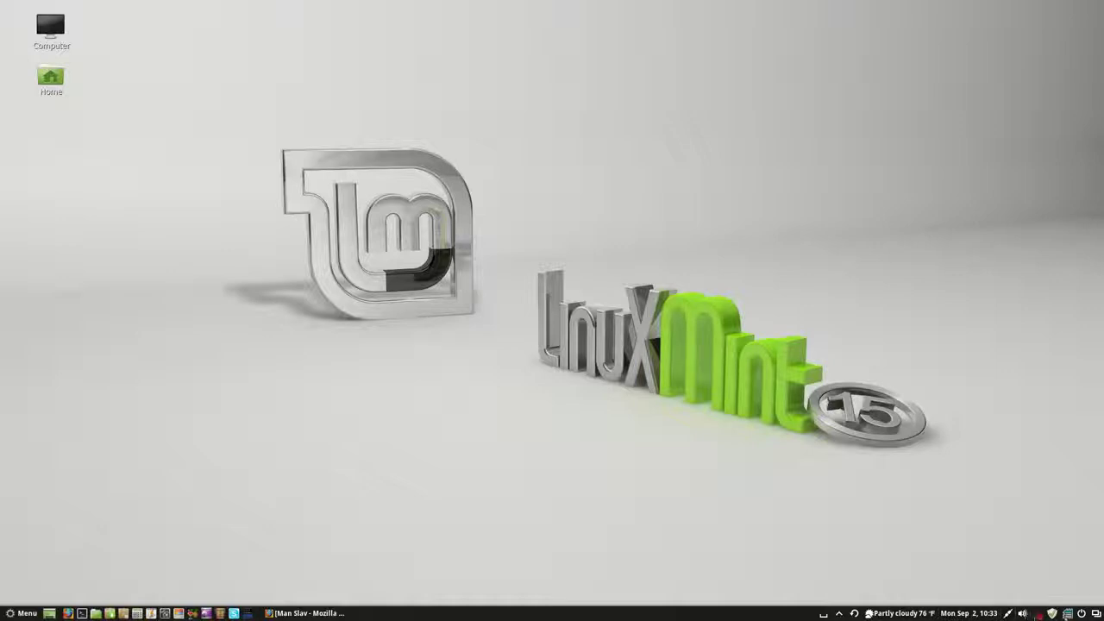
{"action": "left_click", "coordinate": [1081, 613]}
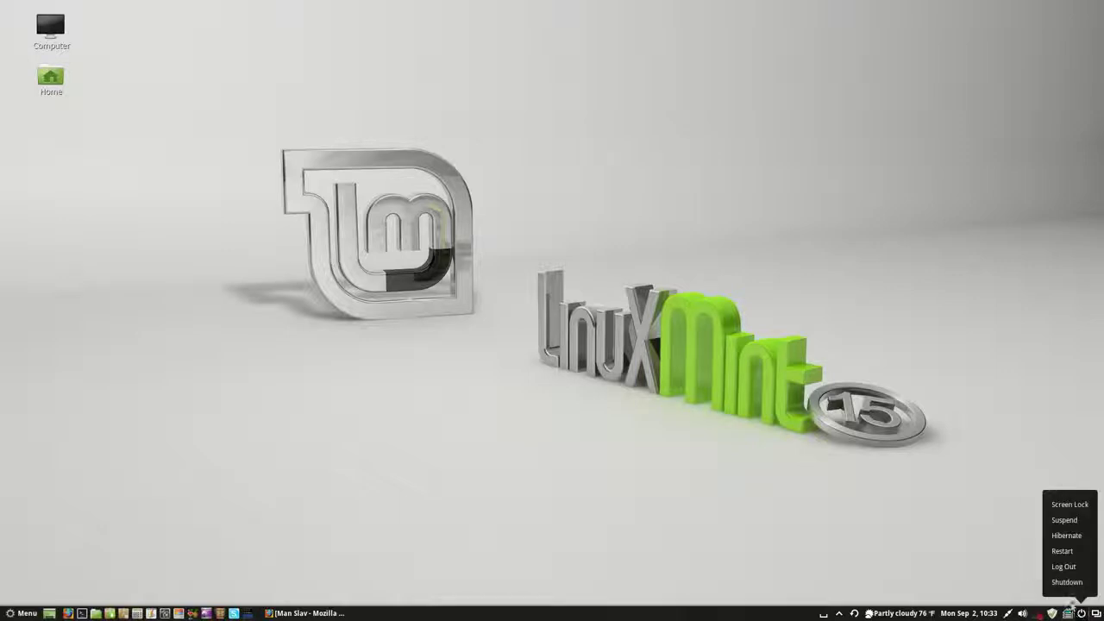
{"action": "left_click", "coordinate": [968, 556]}
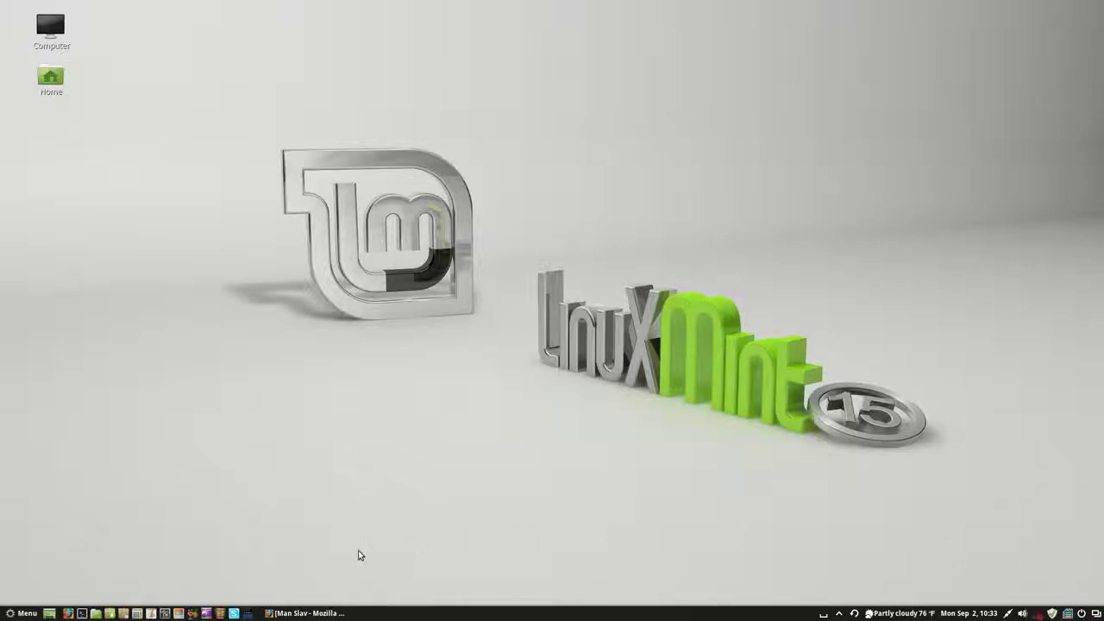
- Switch to the open Firefox window and bring up the page of YouTube video comments
{"action": "left_click", "coordinate": [25, 613]}
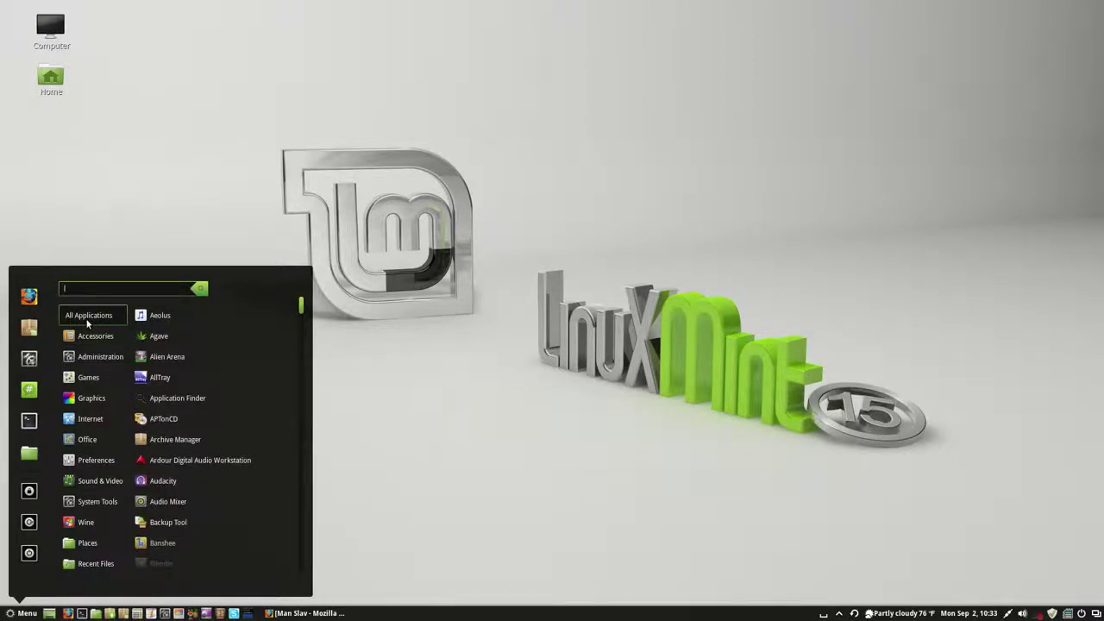
{"action": "left_click", "coordinate": [306, 614]}
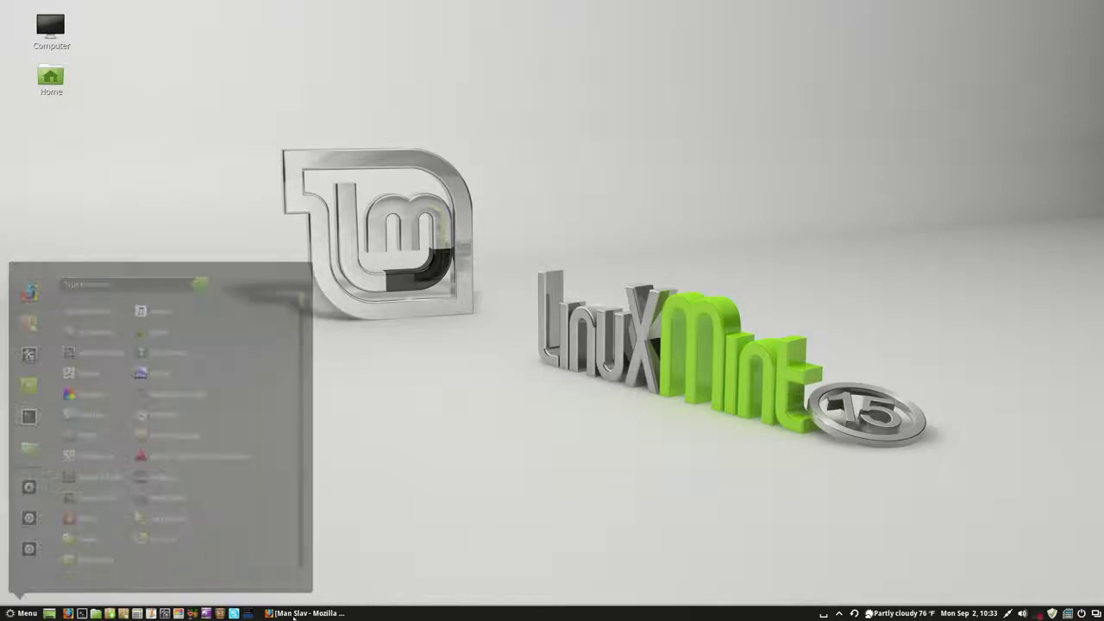
{"action": "left_click", "coordinate": [216, 34]}
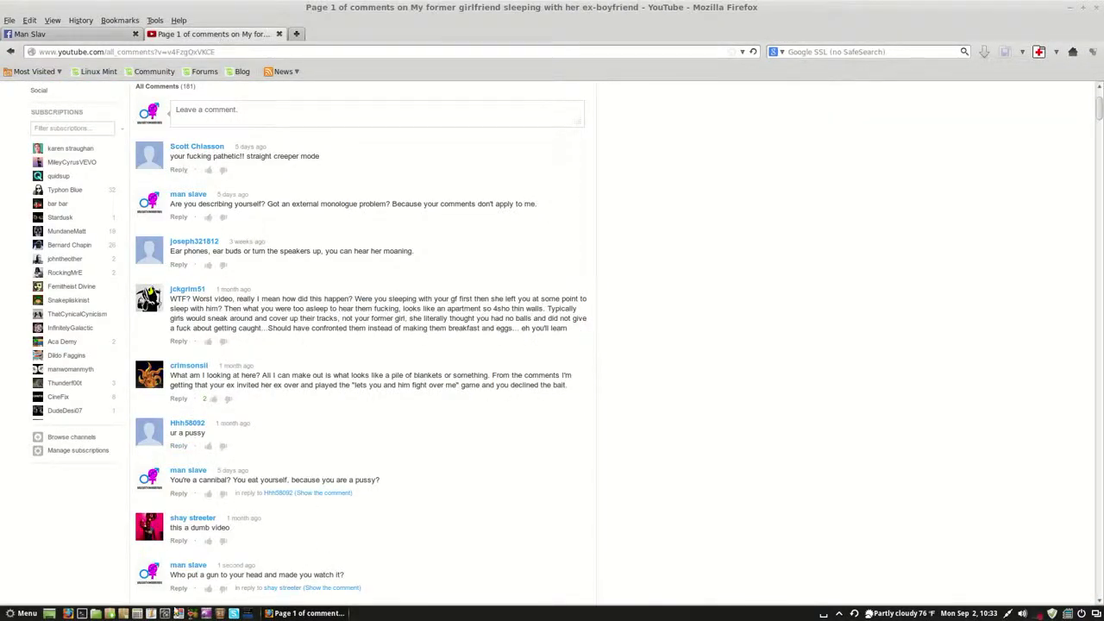
- Browse the installed applications, looking through the full list and the Accessories, Preferences and Administration categories
{"action": "left_click", "coordinate": [24, 611]}
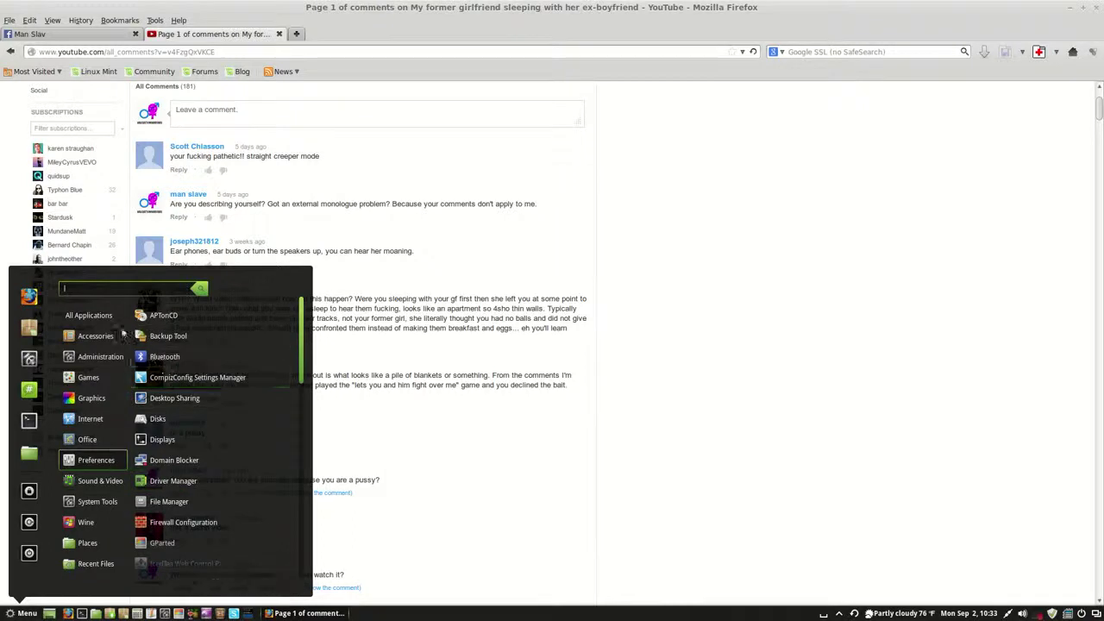
{"action": "mouse_move", "coordinate": [99, 317]}
{"action": "scroll", "coordinate": [181, 371], "scroll_direction": "down", "scroll_amount": 10}
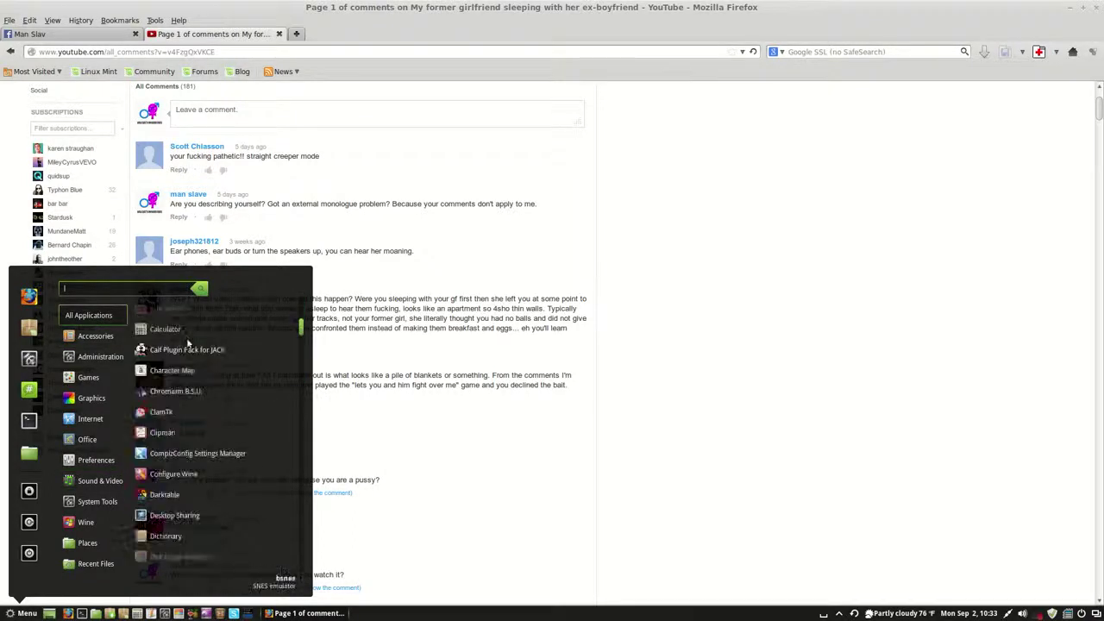
{"action": "scroll", "coordinate": [189, 375], "scroll_direction": "down", "scroll_amount": 5}
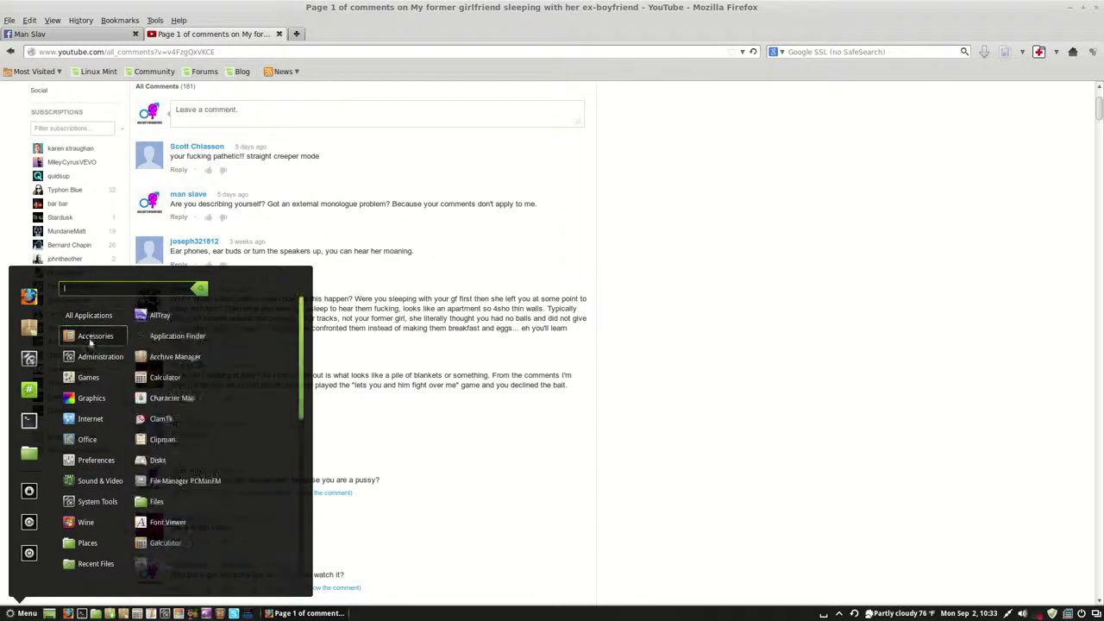
{"action": "scroll", "coordinate": [213, 389], "scroll_direction": "down", "scroll_amount": 3}
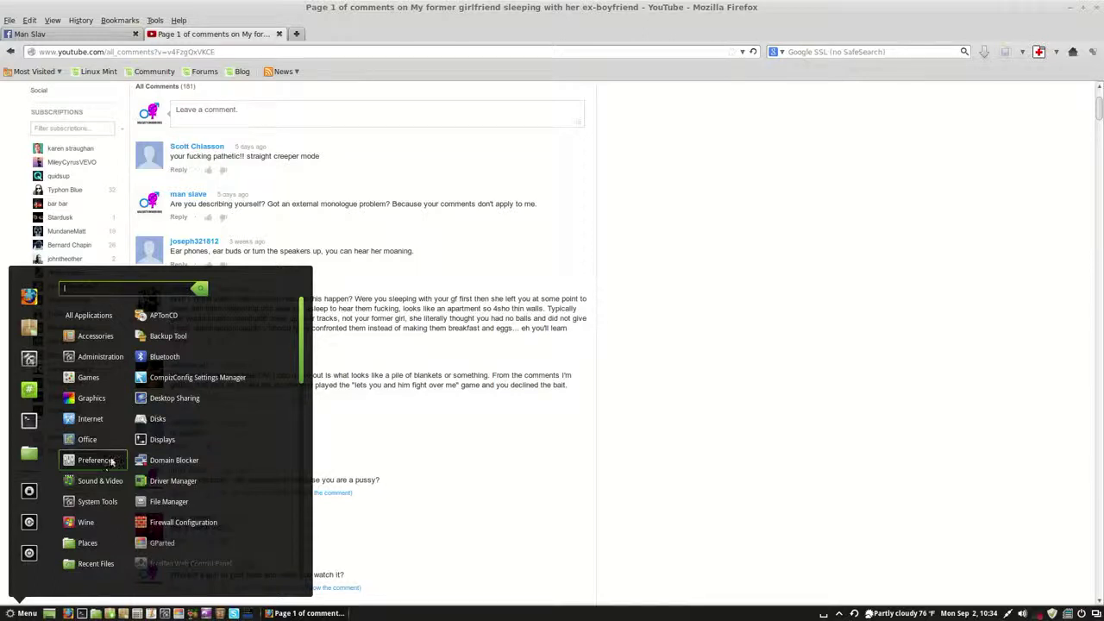
{"action": "mouse_move", "coordinate": [111, 360]}
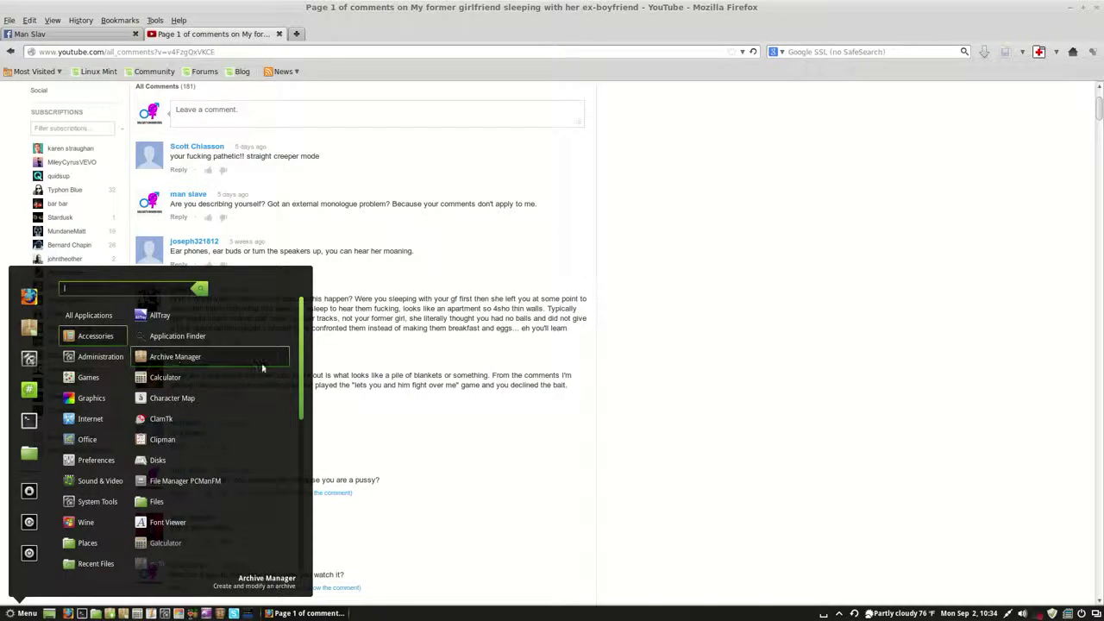
{"action": "scroll", "coordinate": [299, 386], "scroll_direction": "down", "scroll_amount": 1}
{"action": "scroll", "coordinate": [299, 385], "scroll_direction": "down", "scroll_amount": 10}
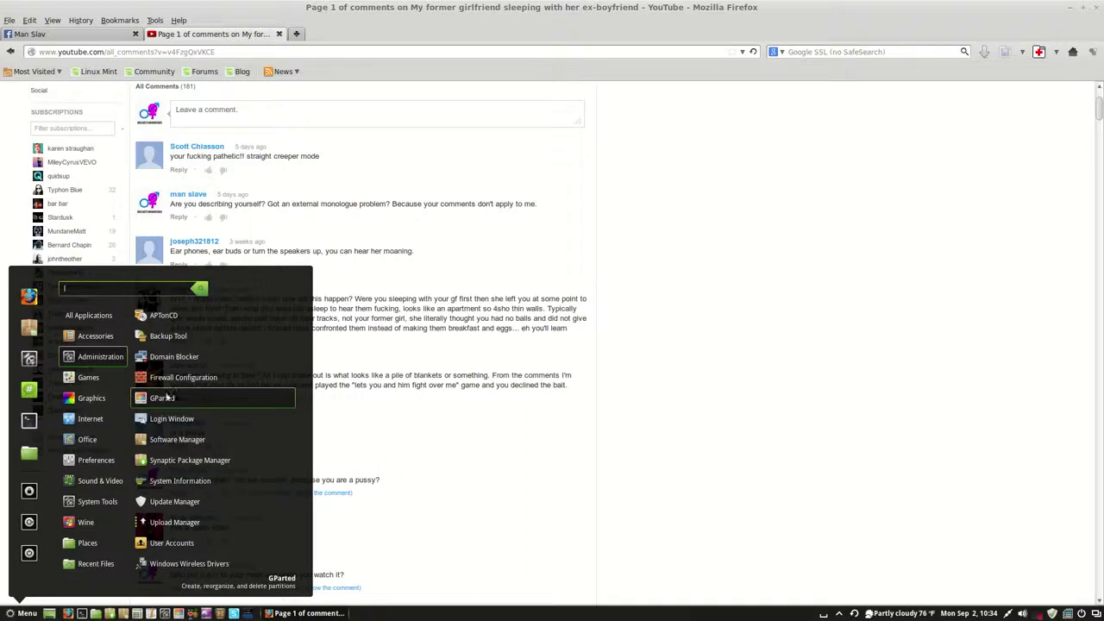
- Launch Steam from the Games category and accept the terms of its install agreement
{"action": "mouse_move", "coordinate": [82, 389]}
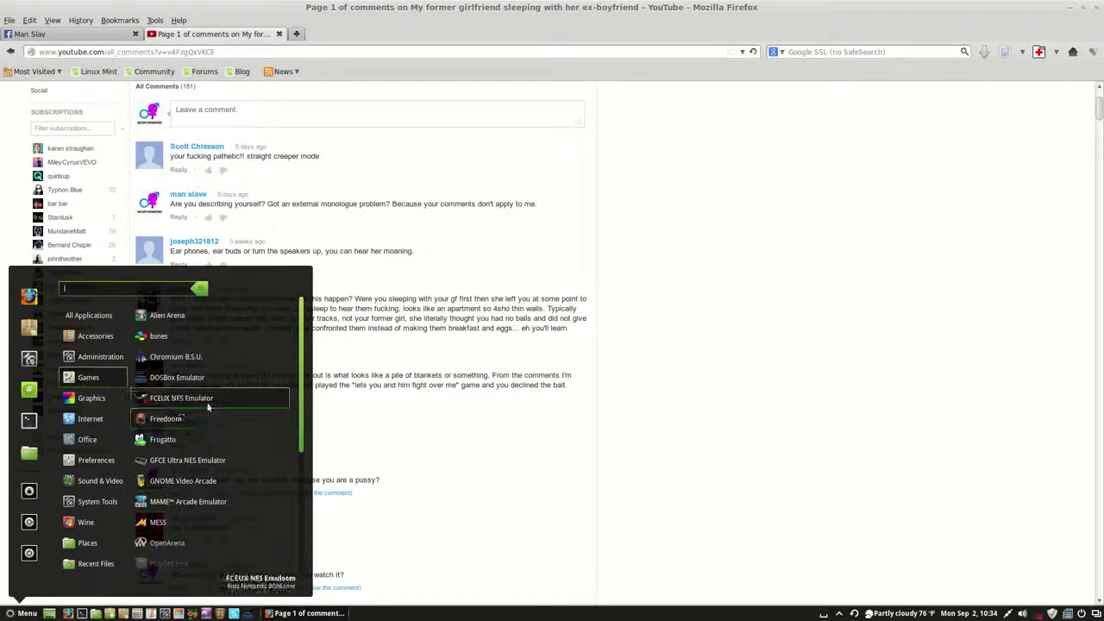
{"action": "scroll", "coordinate": [196, 440], "scroll_direction": "down", "scroll_amount": 4}
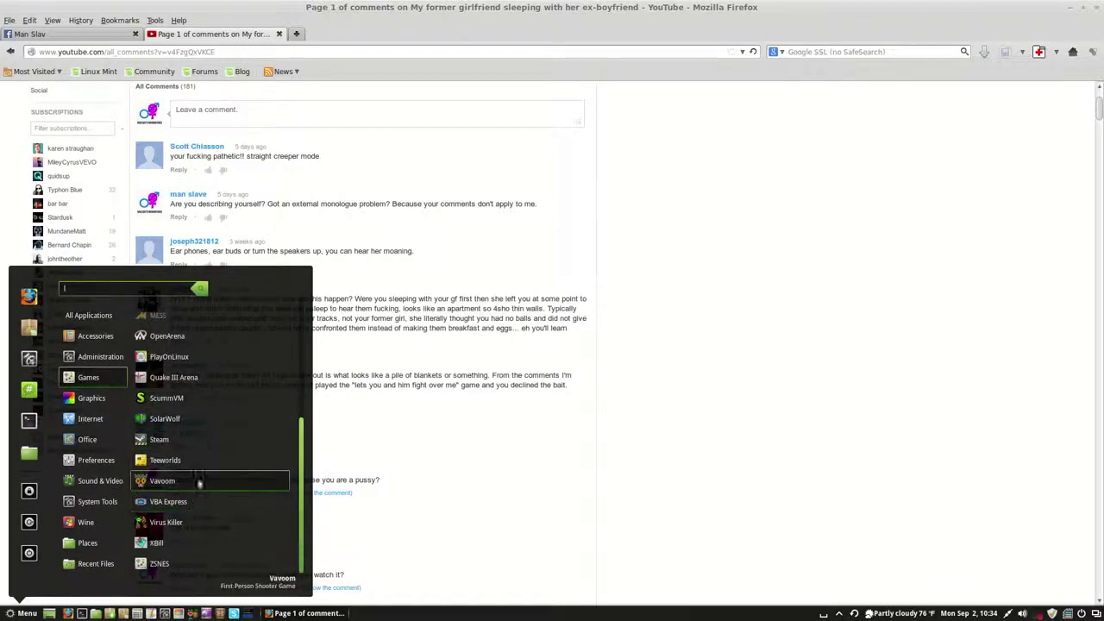
{"action": "left_click", "coordinate": [162, 442]}
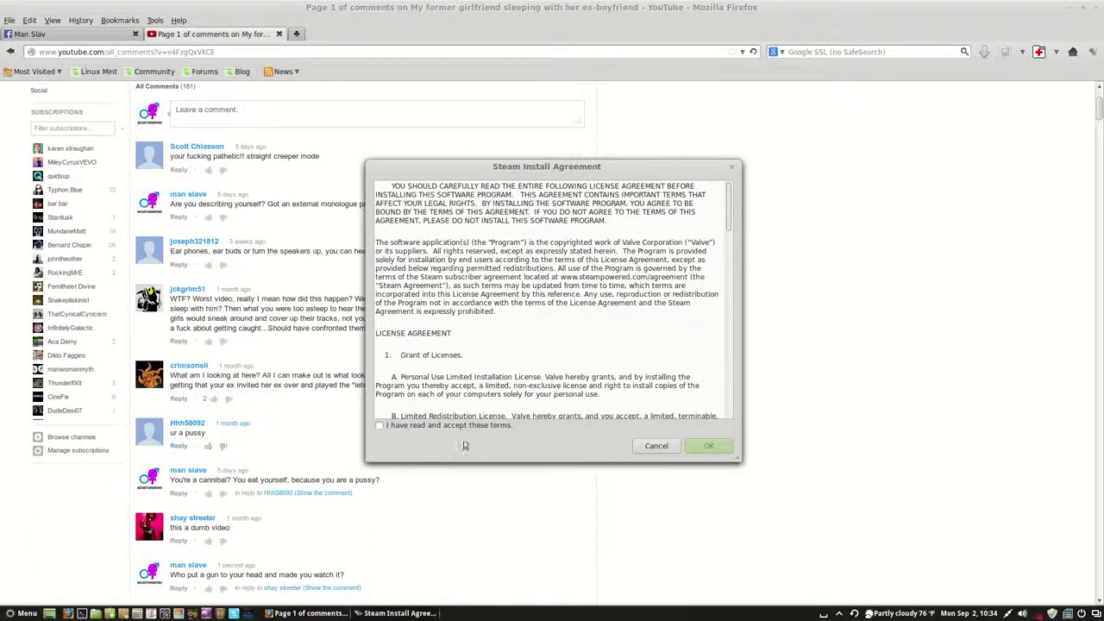
{"action": "left_click", "coordinate": [380, 426]}
{"action": "left_click_drag", "start_coordinate": [730, 216], "coordinate": [730, 410]}
{"action": "left_click", "coordinate": [708, 446]}
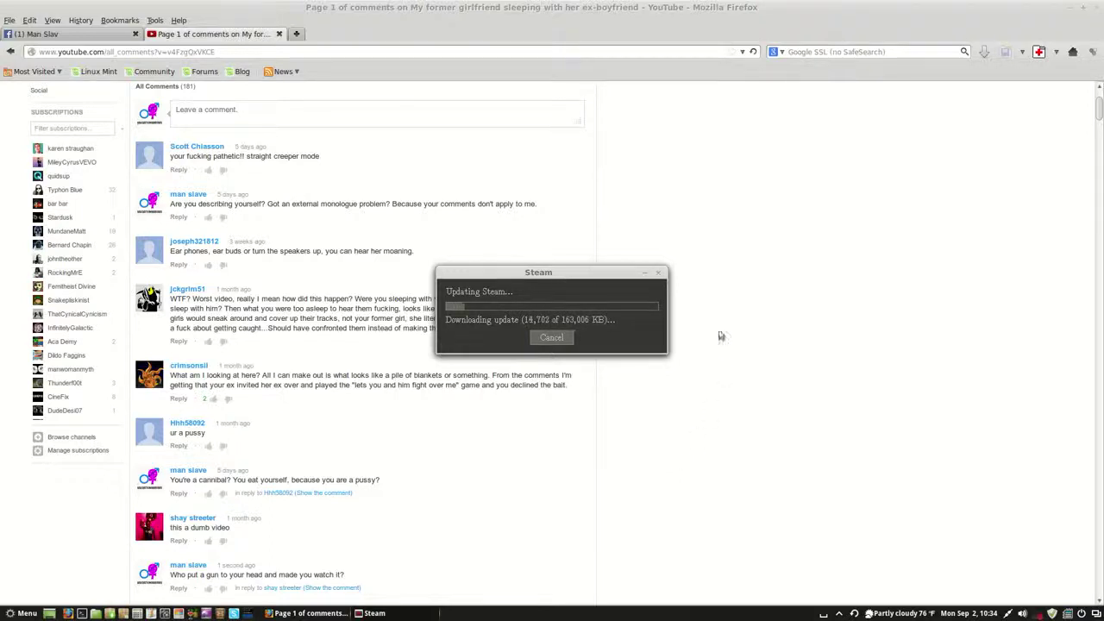
- Minimize the Firefox window and move the Steam update window up, clear of the desktop's centre
{"action": "left_click", "coordinate": [1070, 8]}
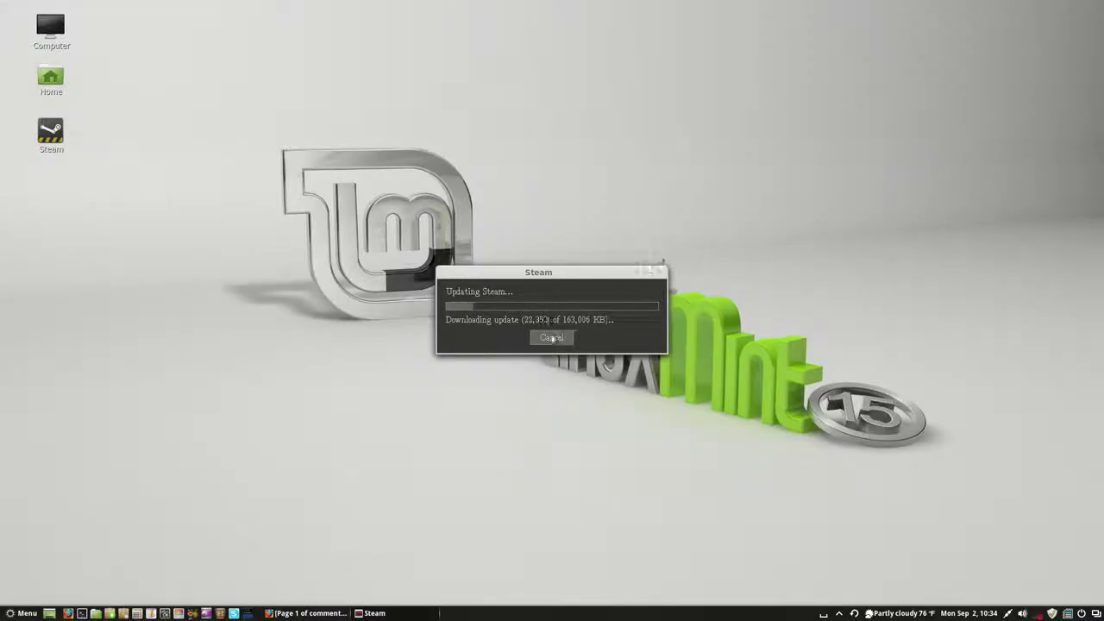
{"action": "left_click_drag", "start_coordinate": [545, 276], "coordinate": [718, 145]}
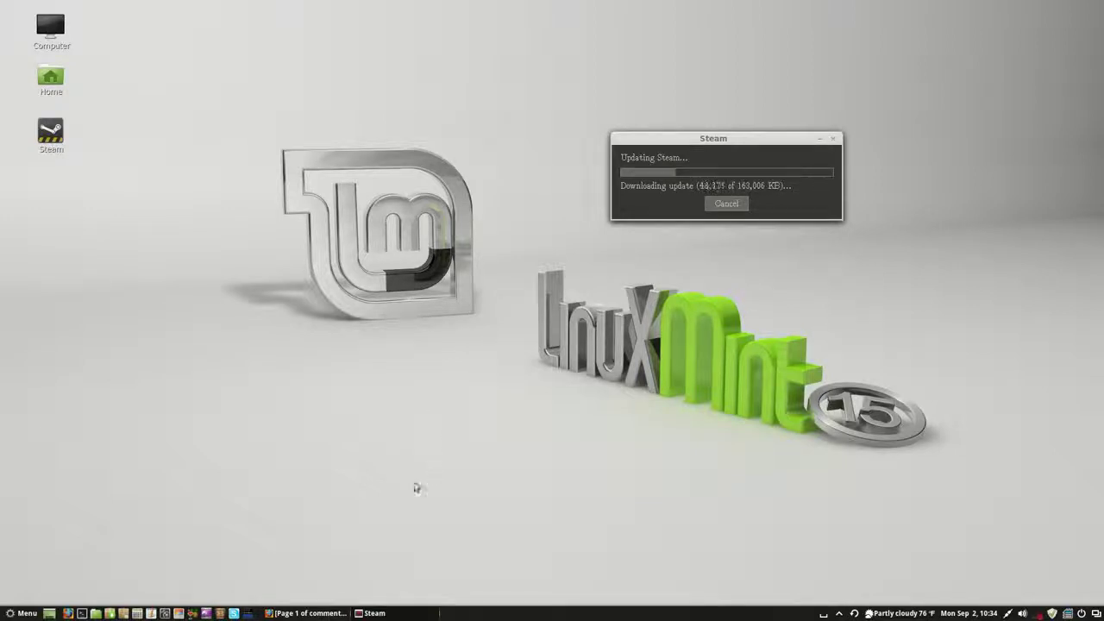
{"action": "left_click", "coordinate": [28, 614]}
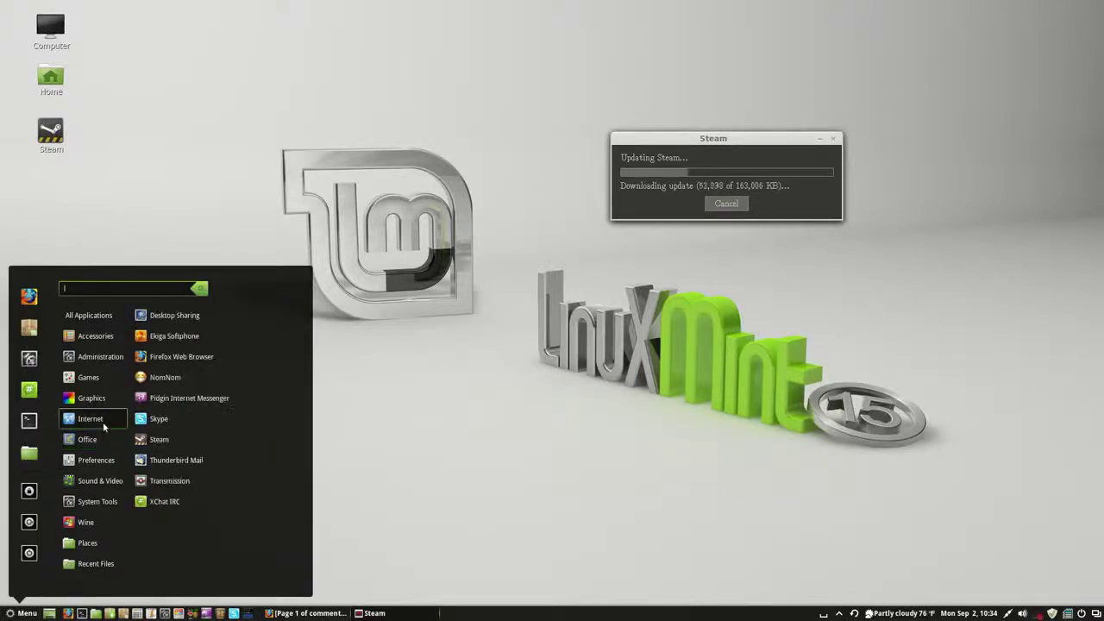
{"action": "mouse_move", "coordinate": [90, 377]}
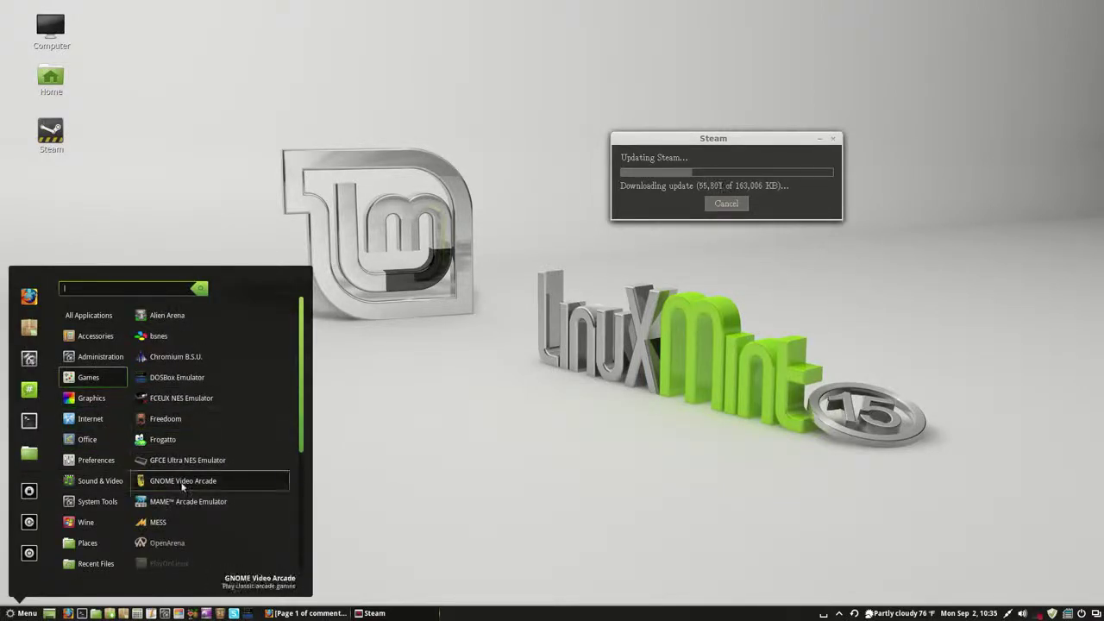
{"action": "left_click", "coordinate": [463, 517]}
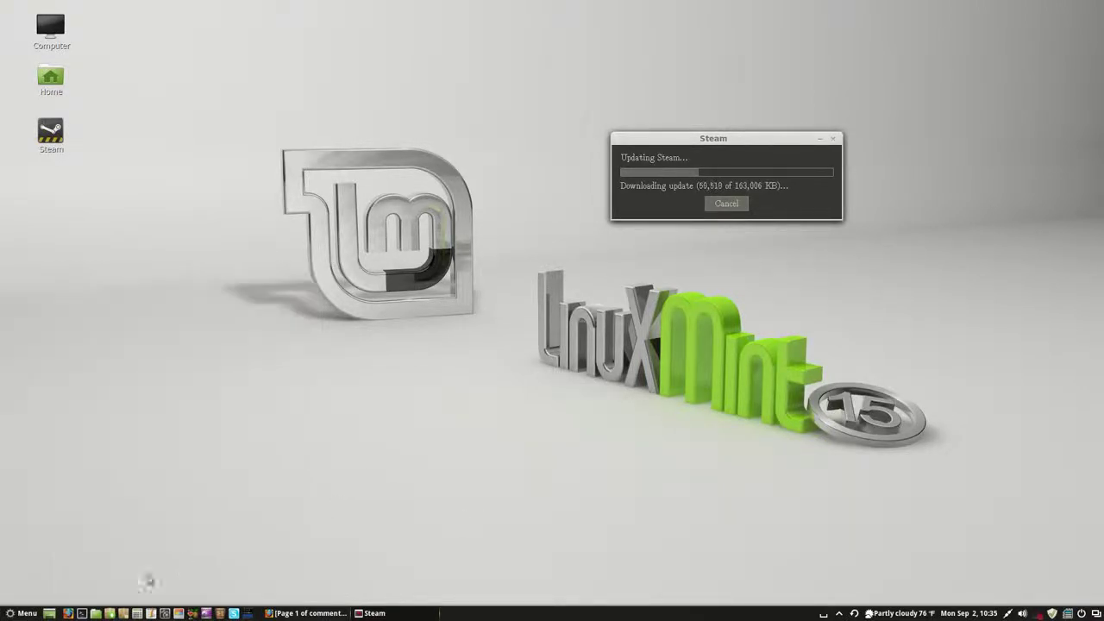
- Open the Synaptic Package Manager, authenticating with the account password, and filter the packages by "frozen"
{"action": "left_click", "coordinate": [109, 614]}
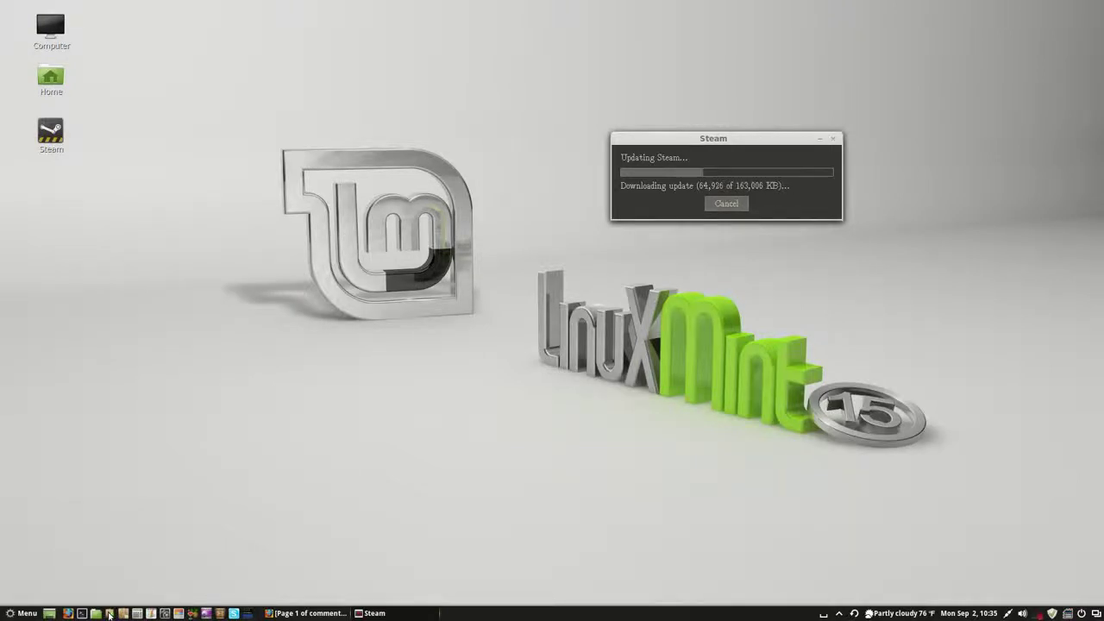
{"action": "type", "text": "**********"}
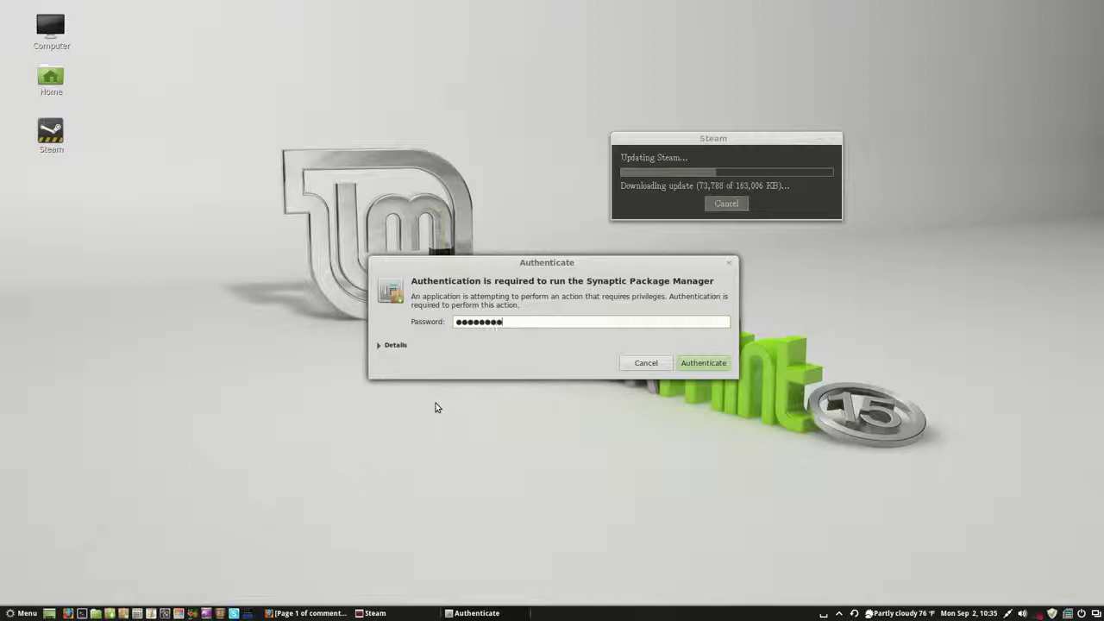
{"action": "key", "text": "Return"}
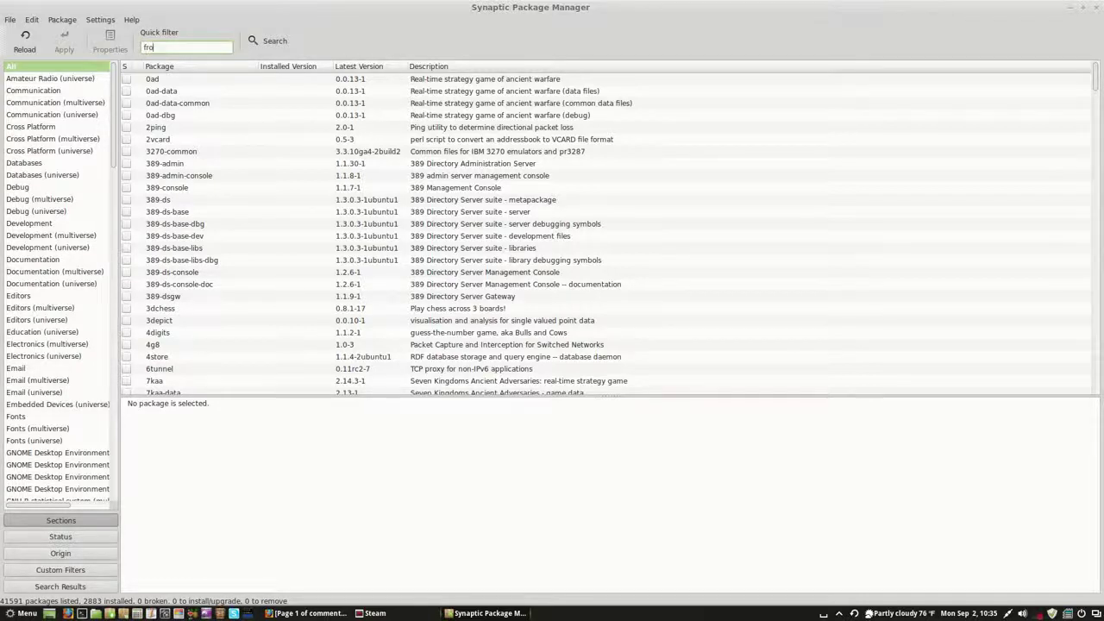
{"action": "type", "text": "zen"}
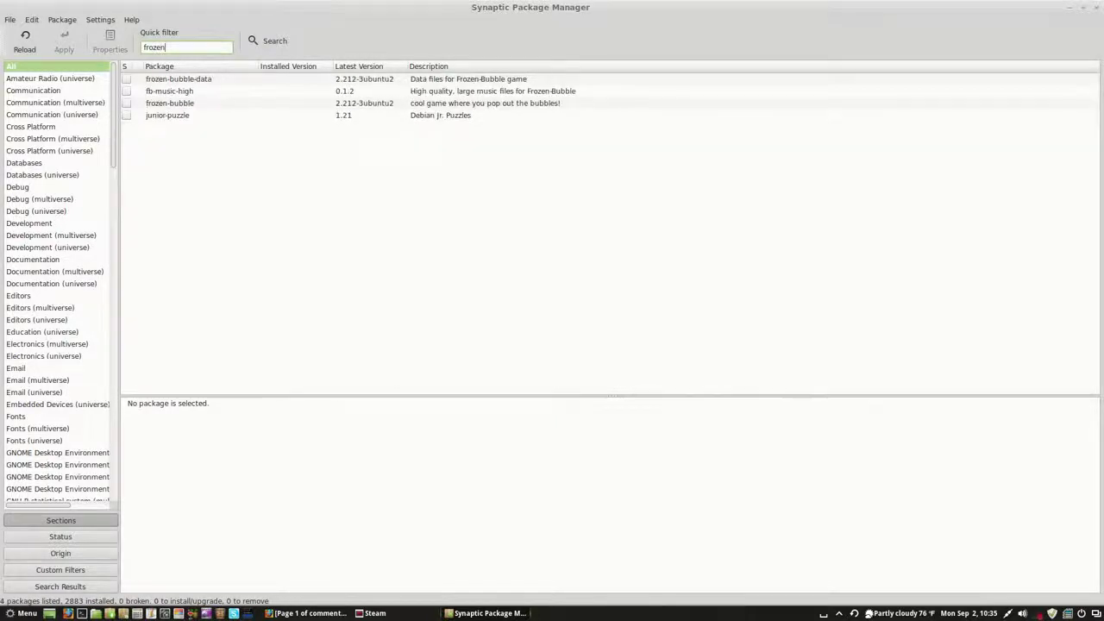
{"action": "left_click", "coordinate": [131, 107]}
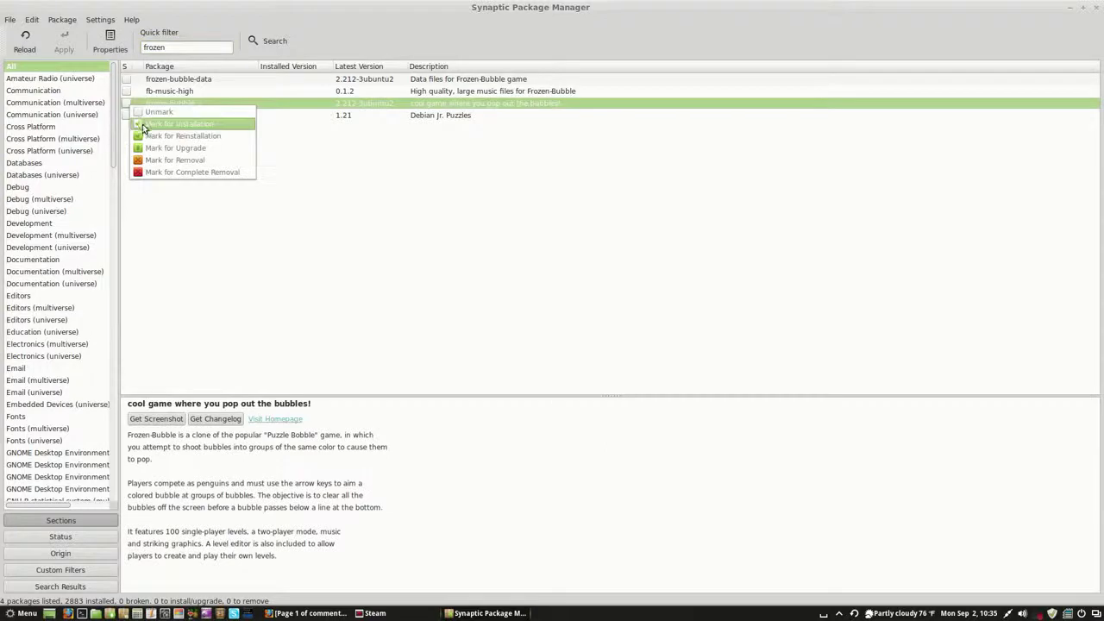
{"action": "left_click", "coordinate": [169, 121]}
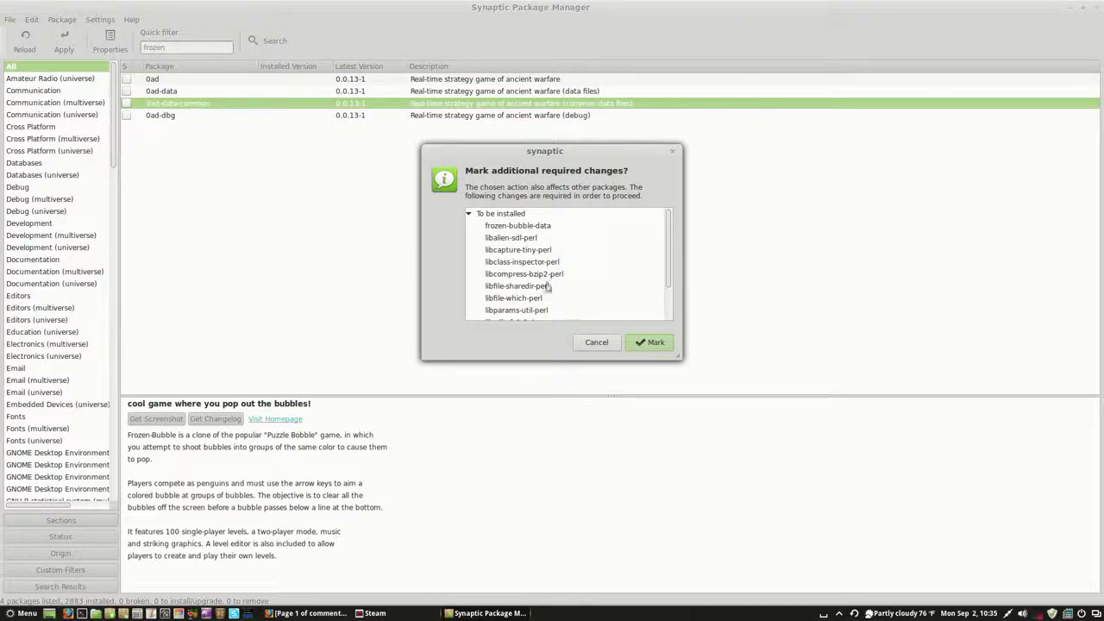
{"action": "left_click", "coordinate": [578, 342]}
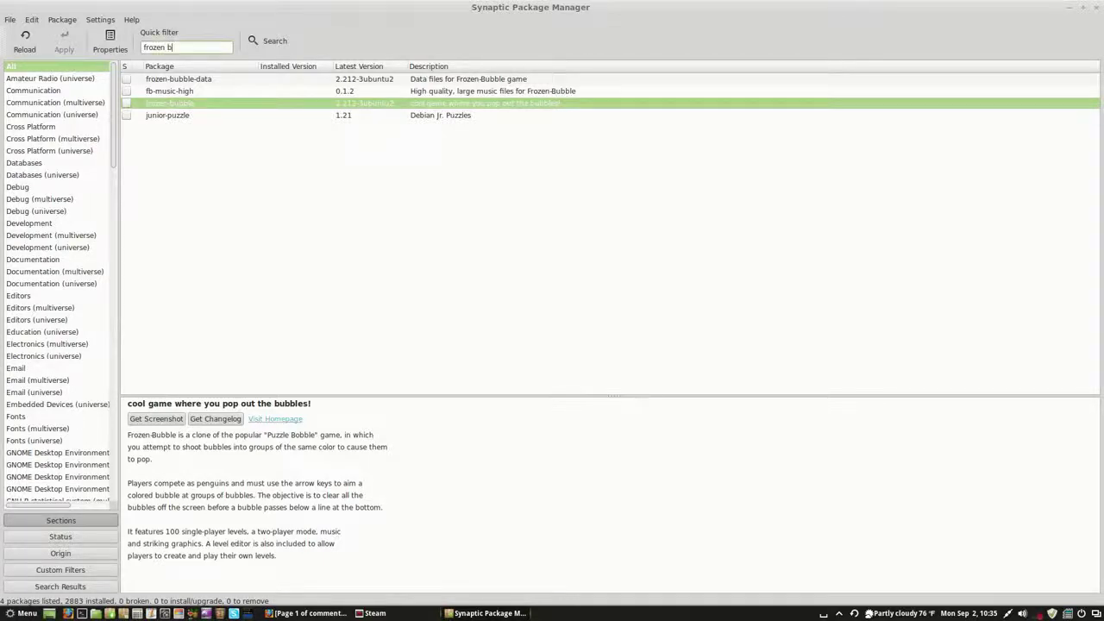
- Extend the package filter to "frozen bubble"
{"action": "type", "text": "ubble"}
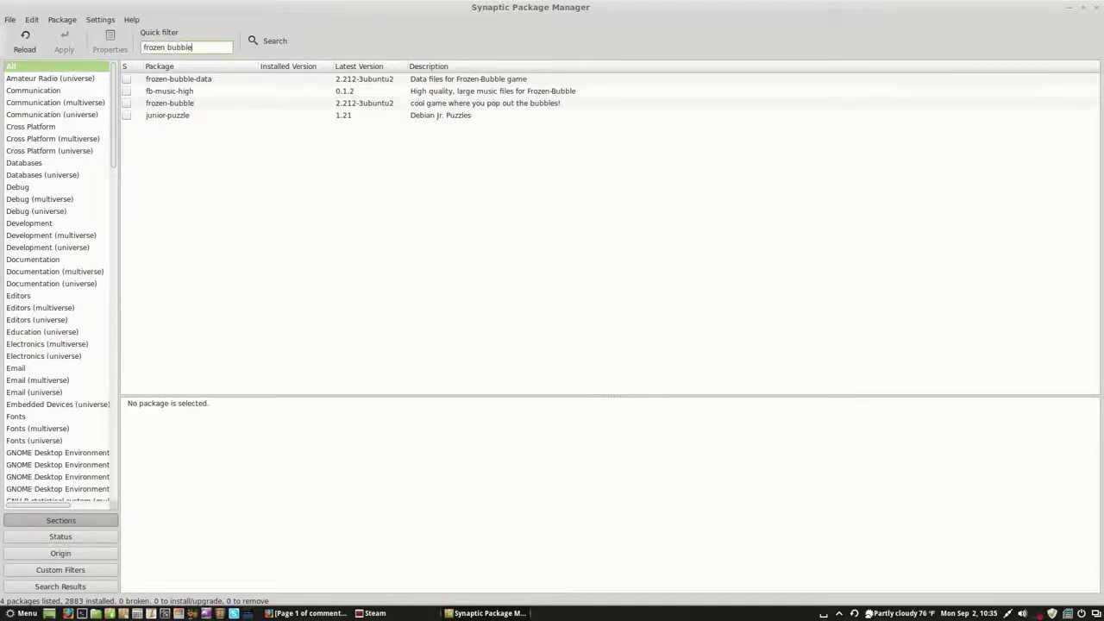
- Mark the frozen-bubble package for installation and accept the additional required packages
{"action": "left_click", "coordinate": [128, 104]}
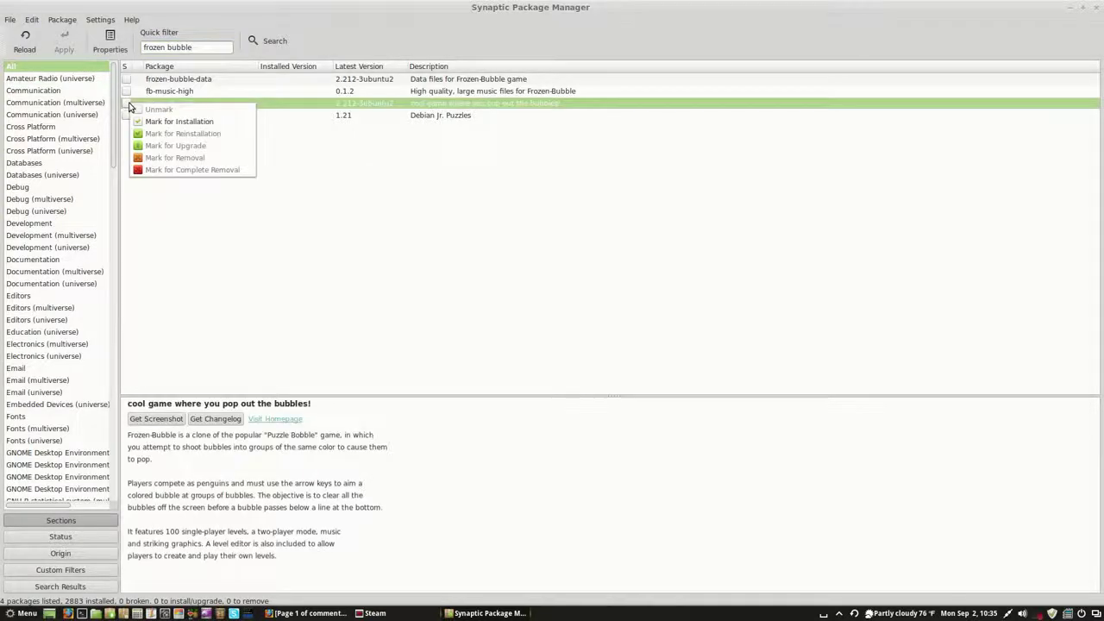
{"action": "left_click", "coordinate": [227, 128]}
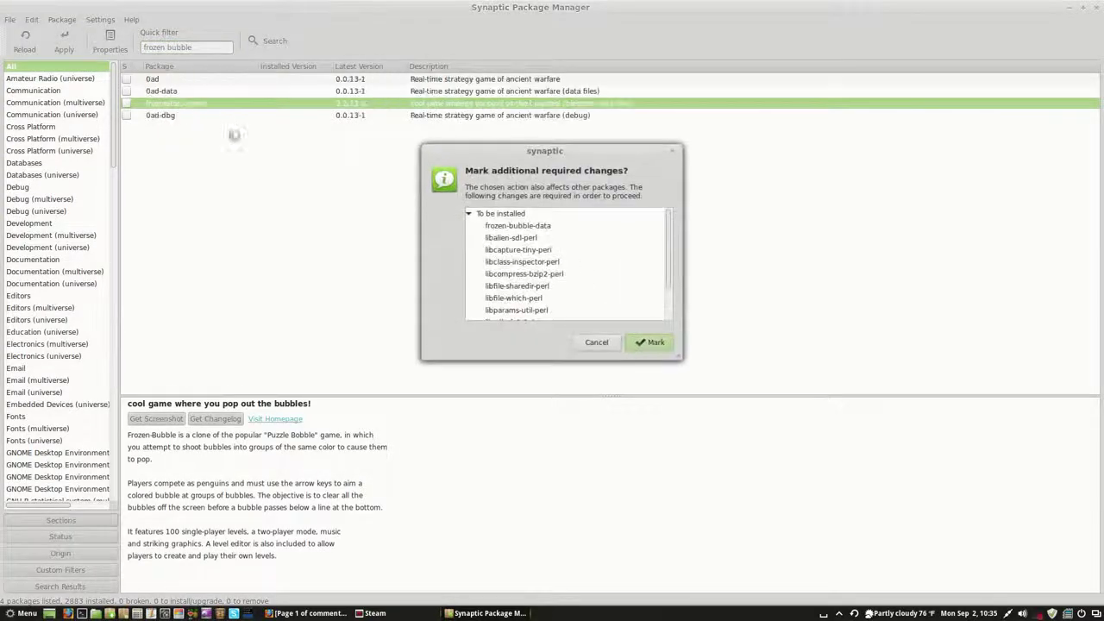
{"action": "left_click_drag", "start_coordinate": [671, 242], "coordinate": [671, 298]}
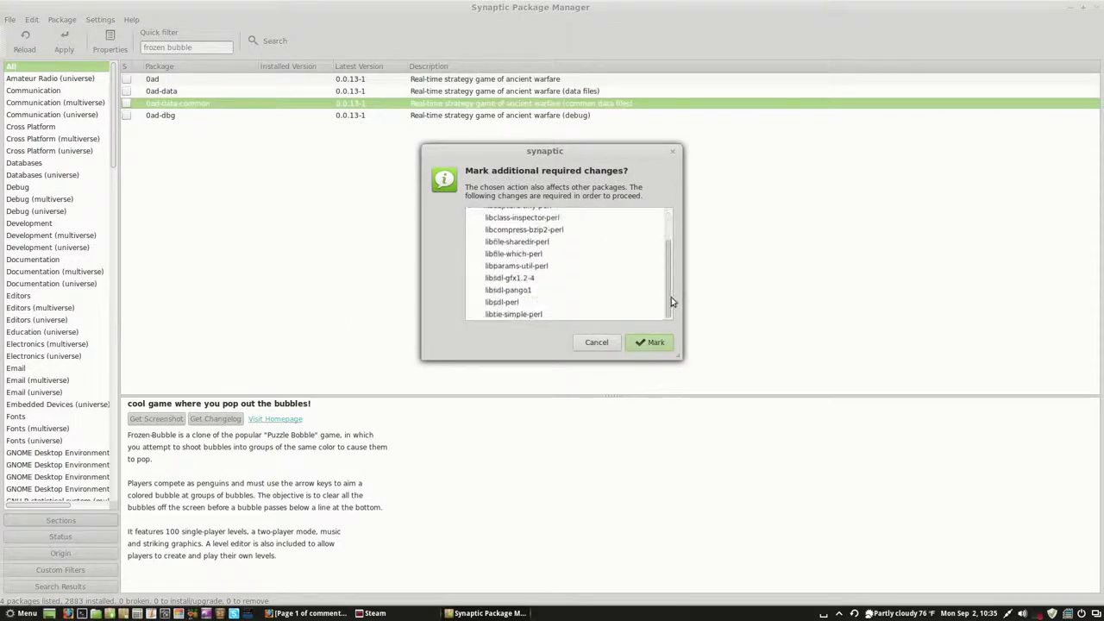
{"action": "left_click", "coordinate": [663, 343]}
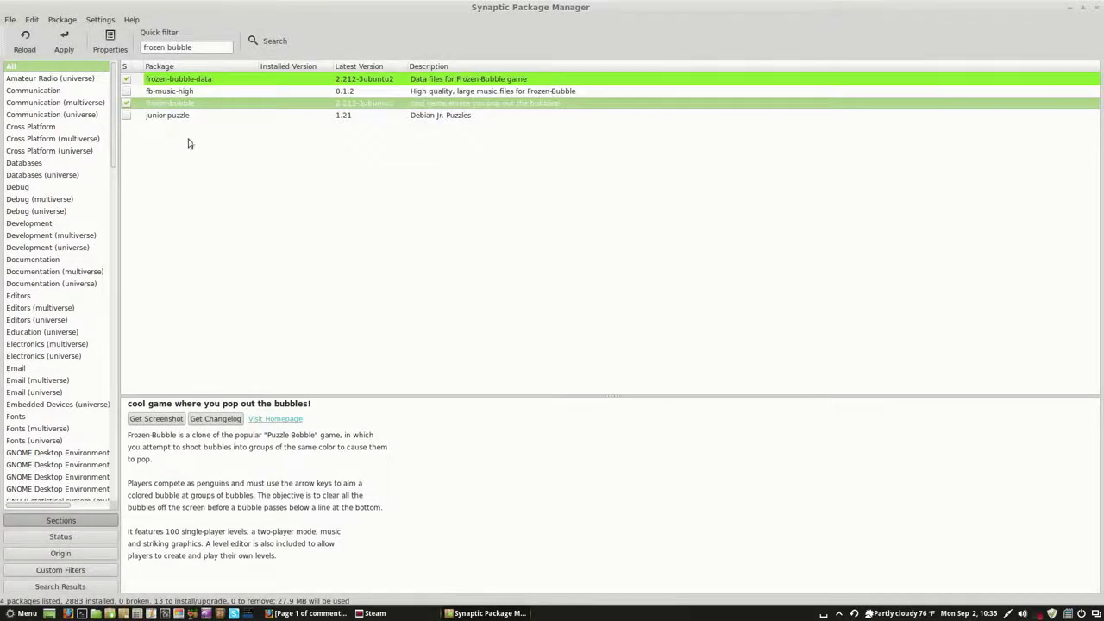
- Apply the marked package changes after checking the detailed list of what gets installed
{"action": "left_click", "coordinate": [65, 44]}
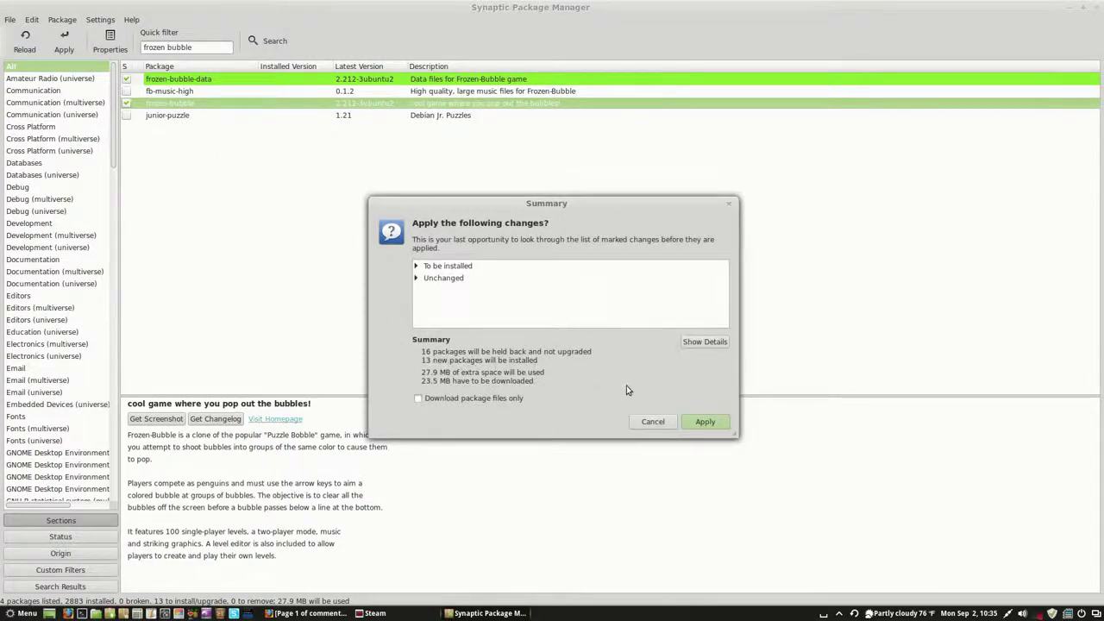
{"action": "left_click", "coordinate": [703, 345]}
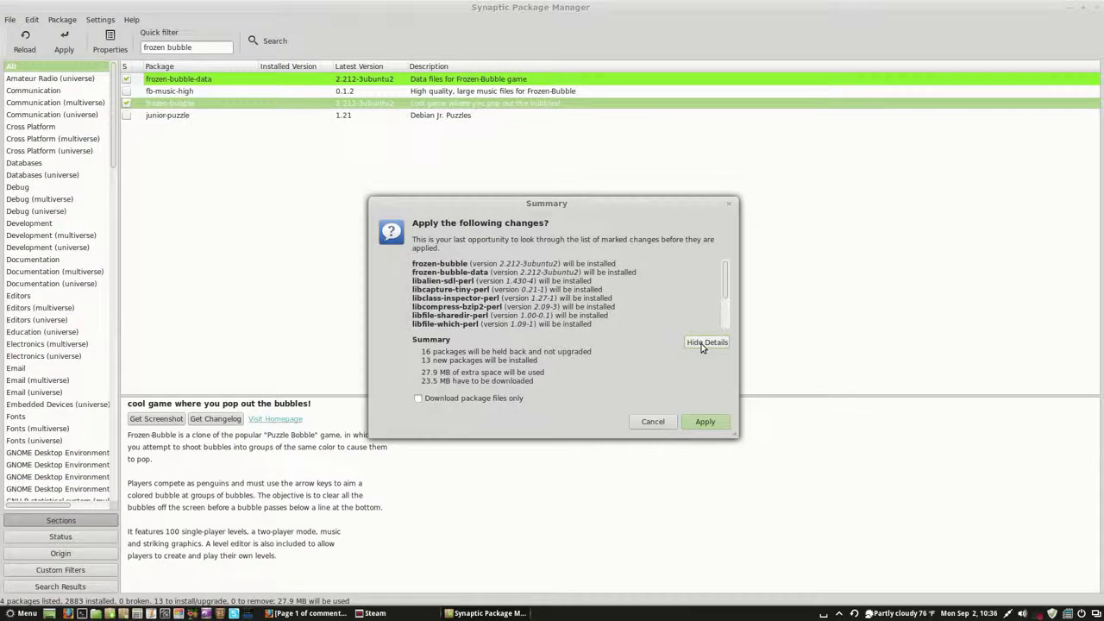
{"action": "left_click", "coordinate": [703, 345]}
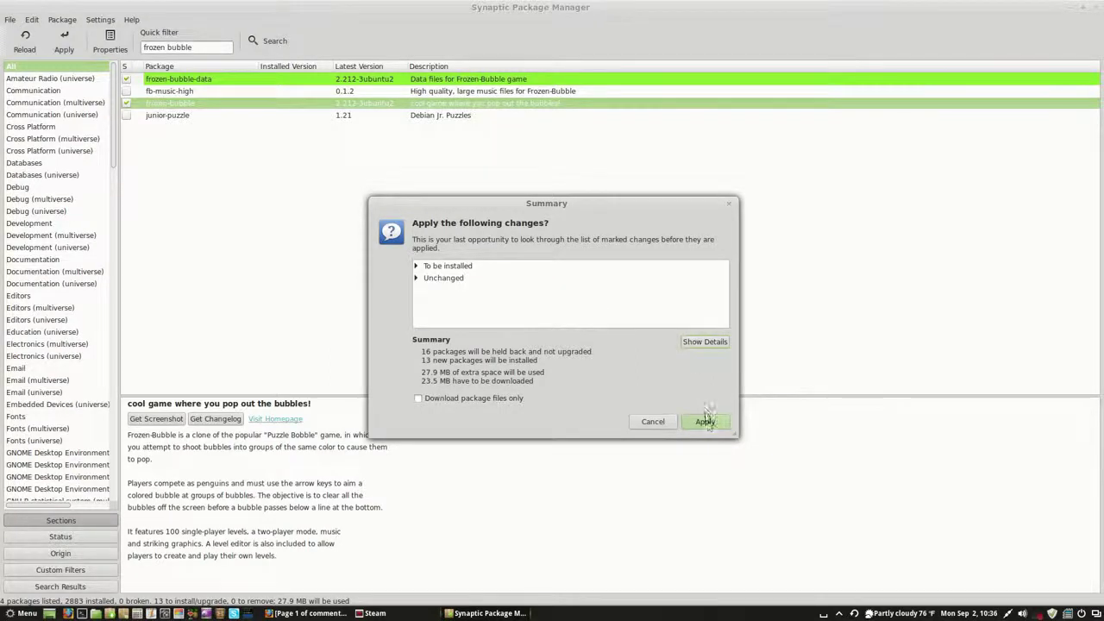
{"action": "left_click", "coordinate": [705, 421]}
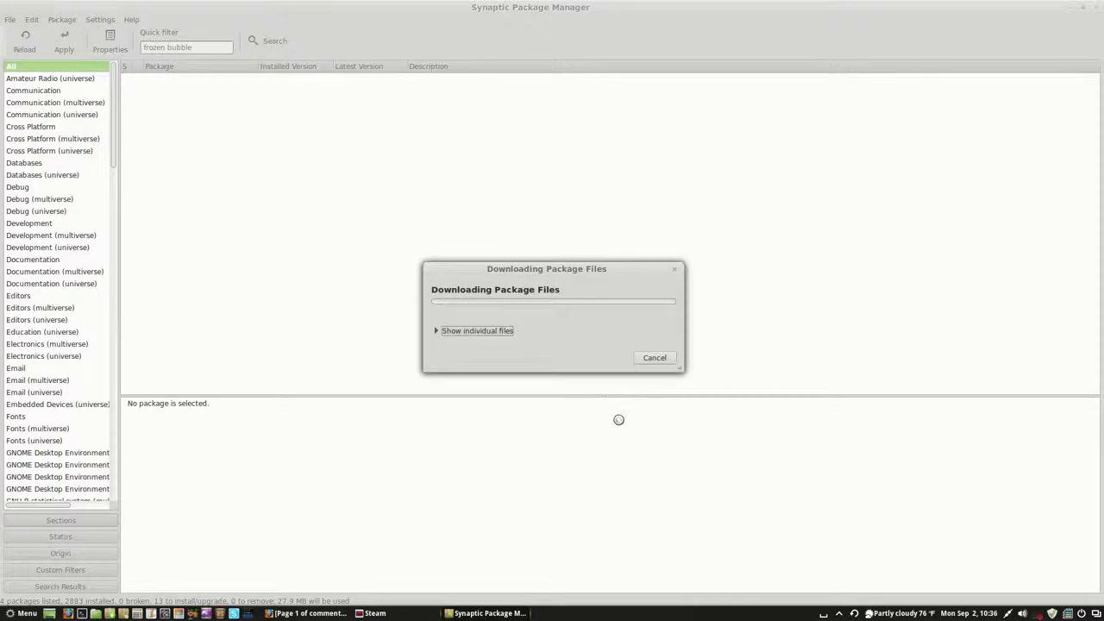
- Browse the installed titles in the Games category of the application menu, including Frozen-Bubble
{"action": "left_click", "coordinate": [20, 614]}
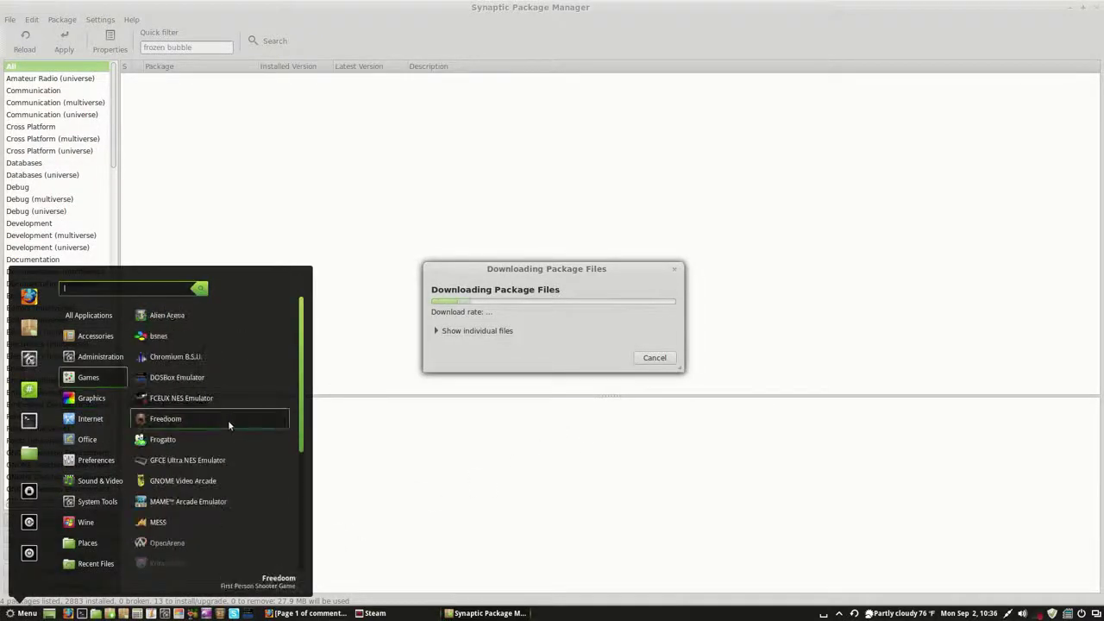
{"action": "mouse_move", "coordinate": [95, 380]}
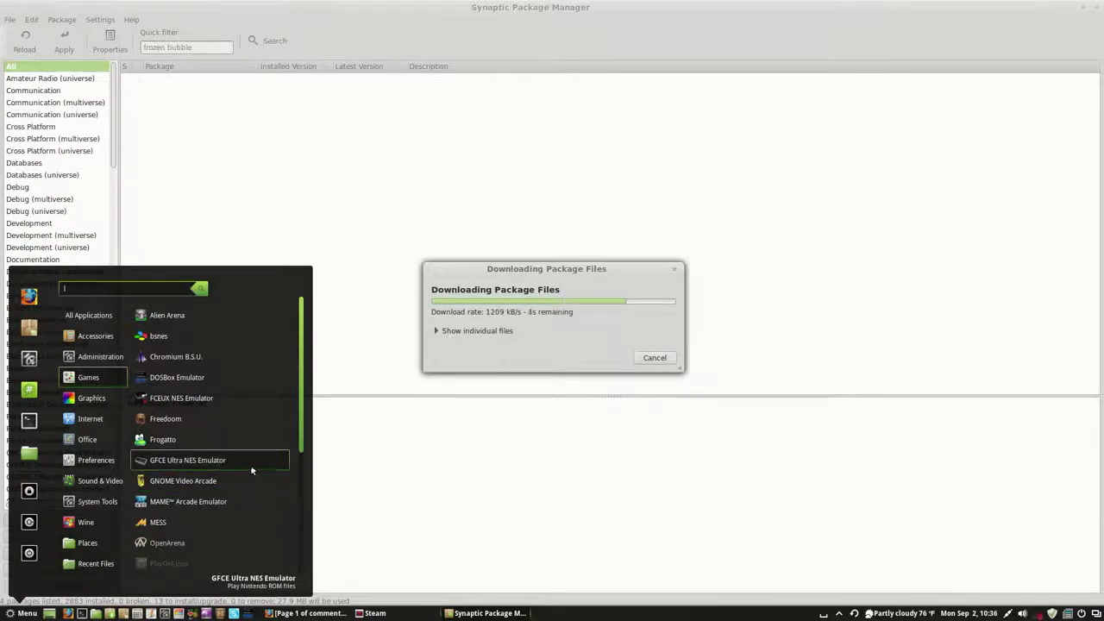
{"action": "left_click_drag", "start_coordinate": [296, 440], "coordinate": [301, 471]}
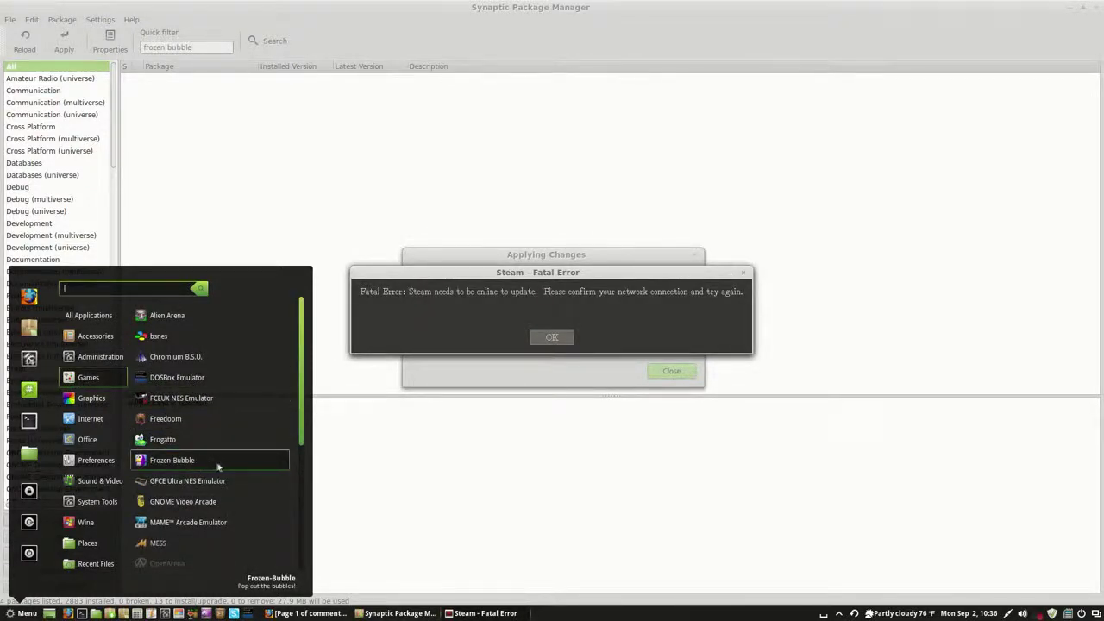
{"action": "left_click", "coordinate": [445, 330]}
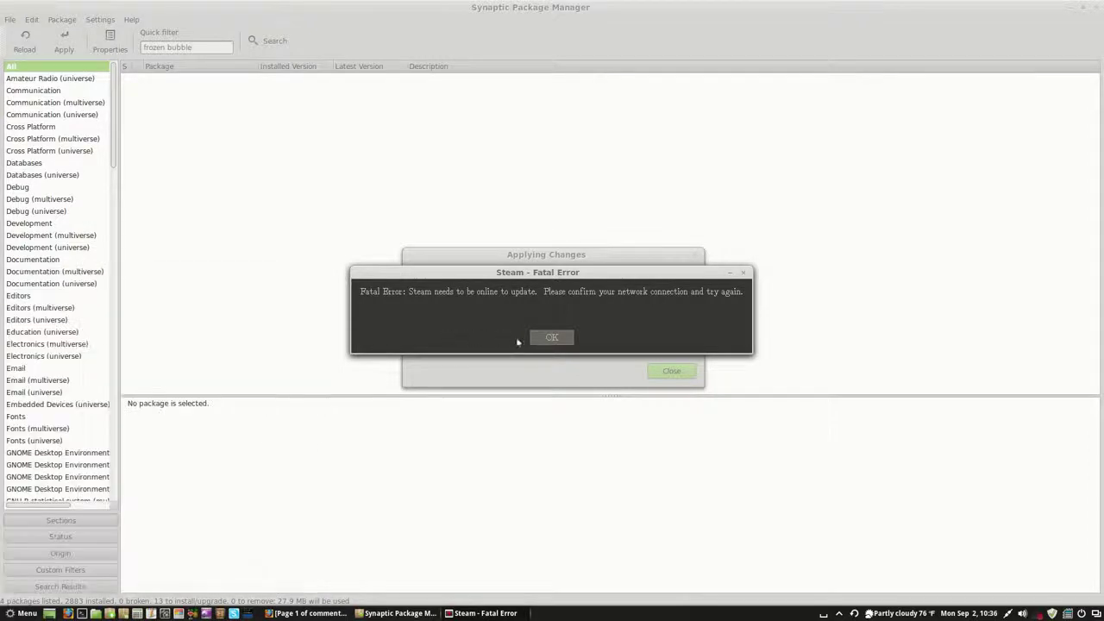
- Dismiss the Steam and package error messages, and close the applied-changes report after viewing its details
{"action": "left_click", "coordinate": [553, 337]}
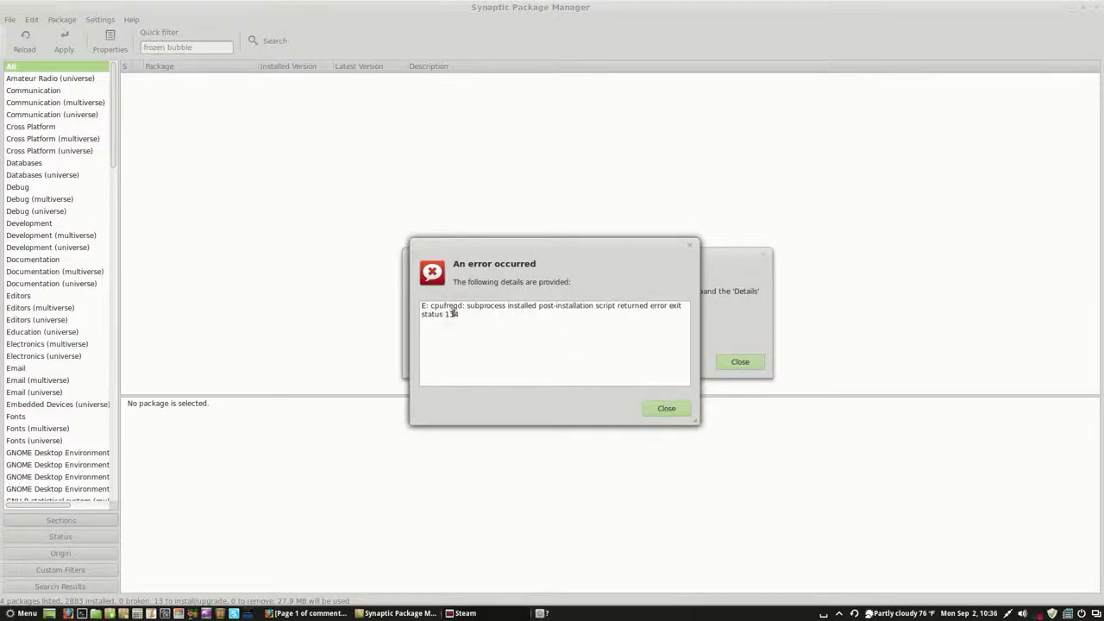
{"action": "left_click", "coordinate": [664, 408]}
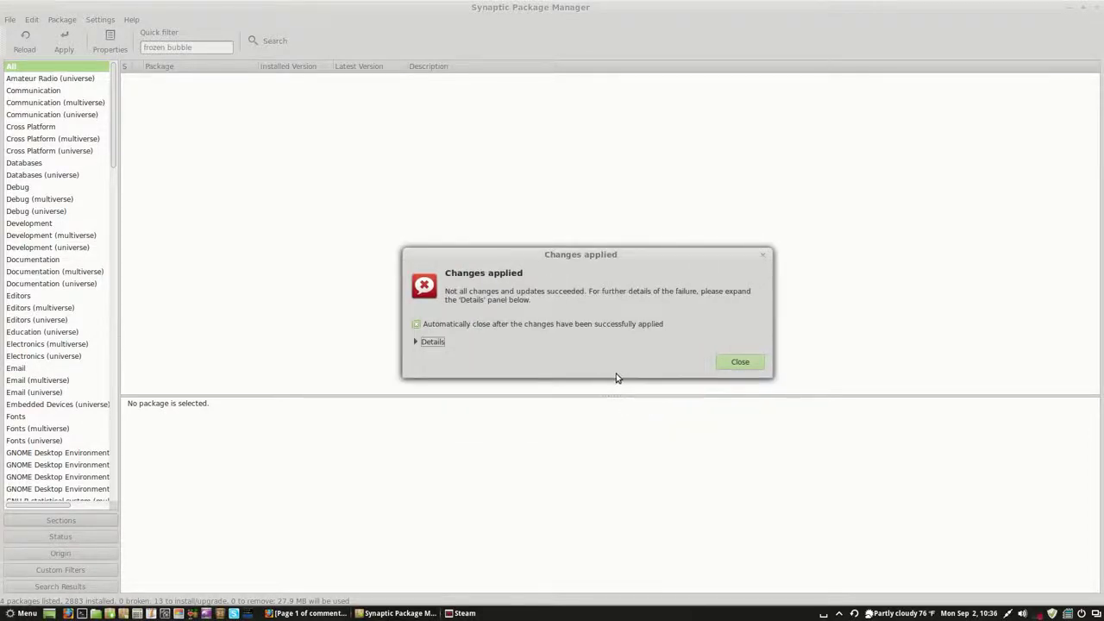
{"action": "left_click", "coordinate": [426, 343]}
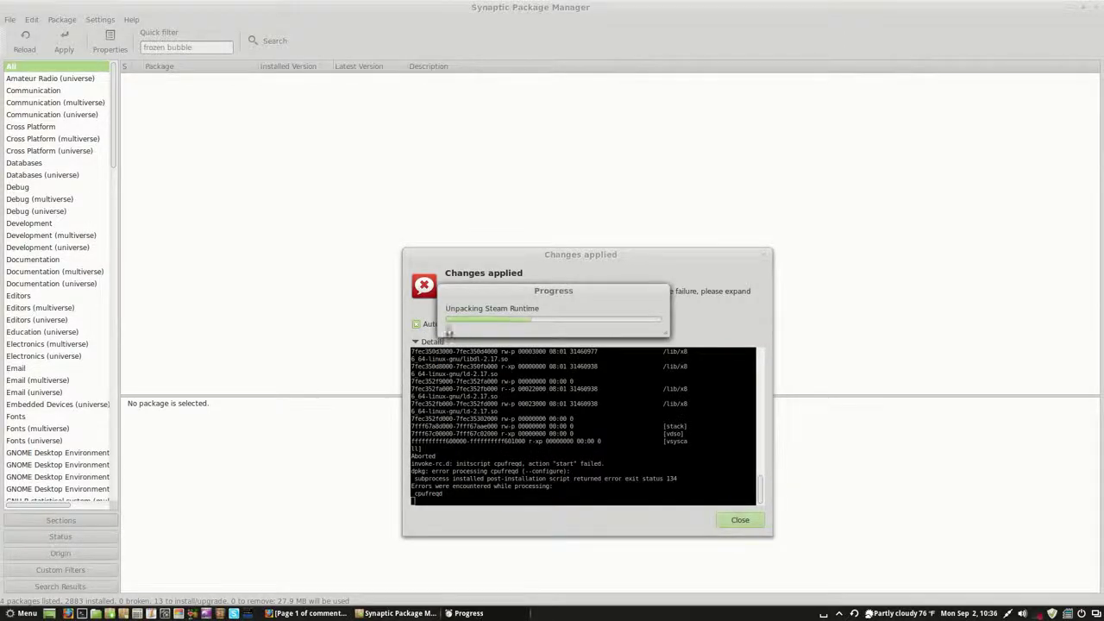
{"action": "left_click", "coordinate": [735, 520]}
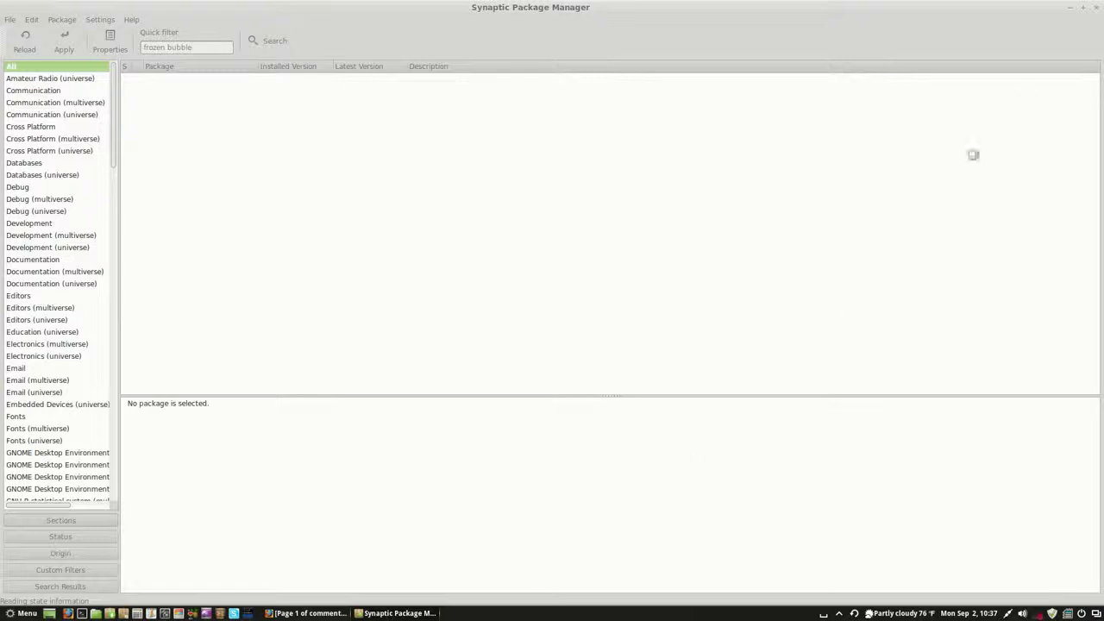
- Close the Synaptic Package Manager and the Steam account window to clear the desktop
{"action": "left_click", "coordinate": [1071, 7]}
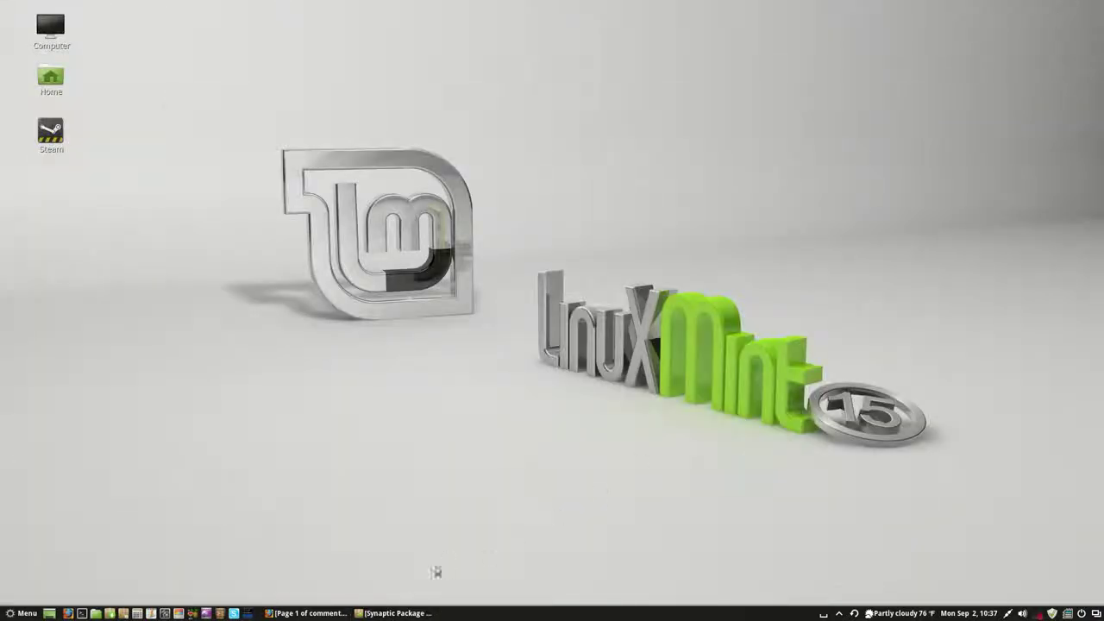
{"action": "left_click", "coordinate": [395, 612]}
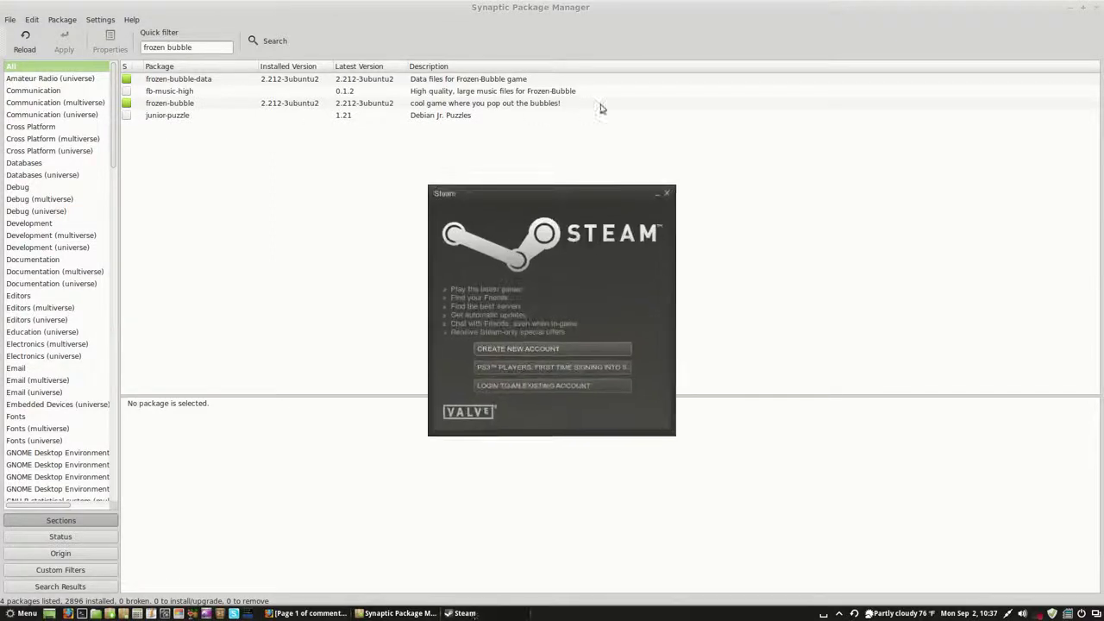
{"action": "left_click", "coordinate": [1096, 7]}
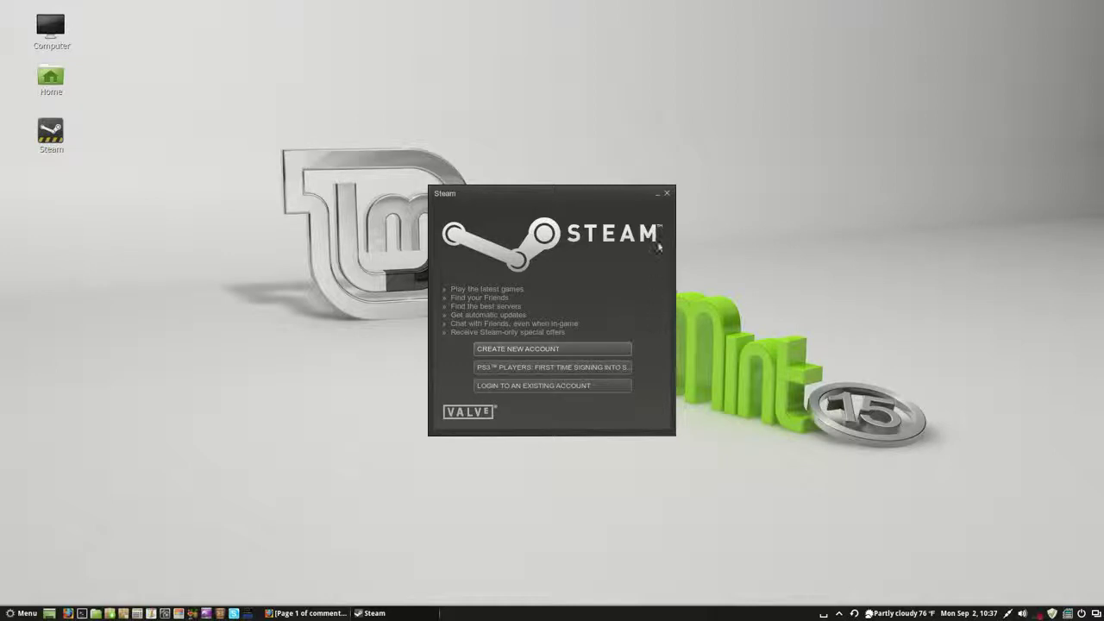
{"action": "left_click_drag", "start_coordinate": [558, 199], "coordinate": [185, 305]}
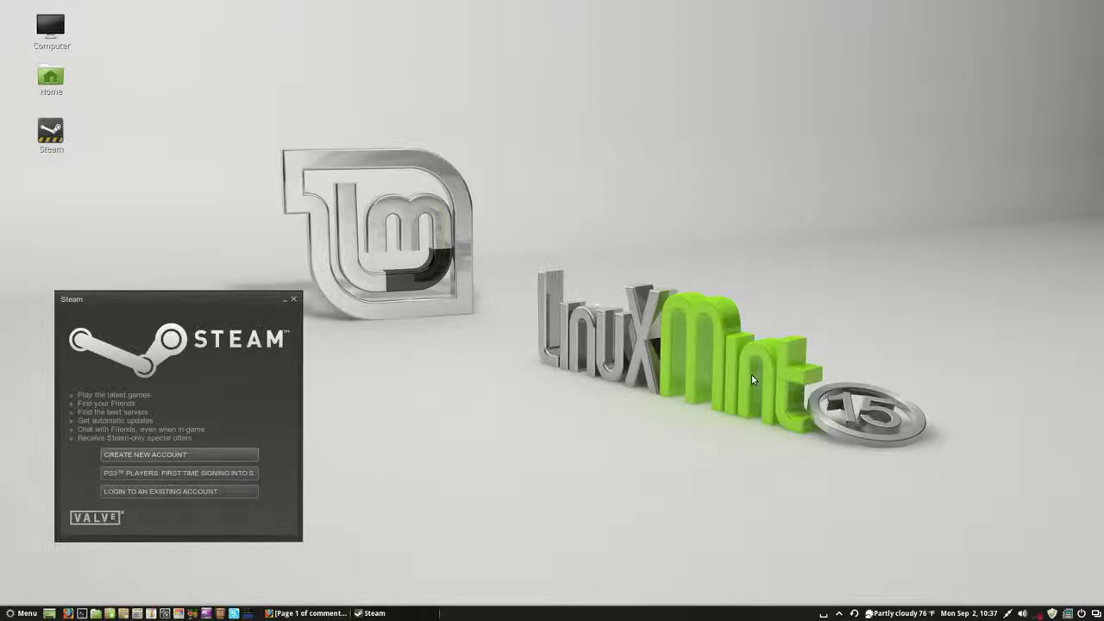
{"action": "left_click", "coordinate": [293, 300]}
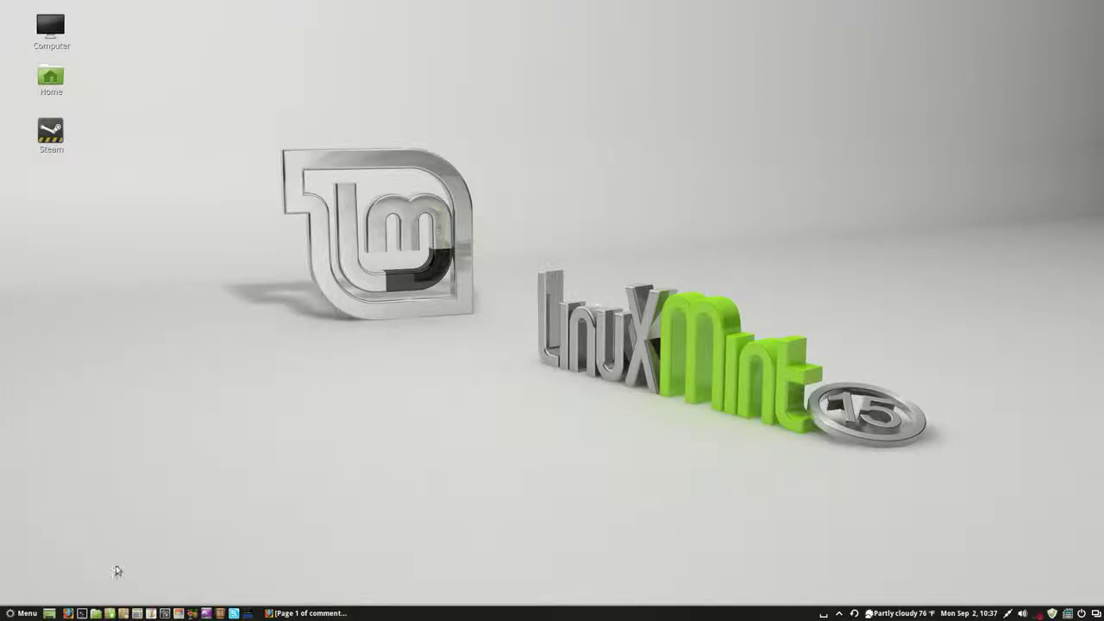
- Launch Frozen-Bubble from the Games category and start a 1-player game with the default levelset
{"action": "left_click", "coordinate": [21, 614]}
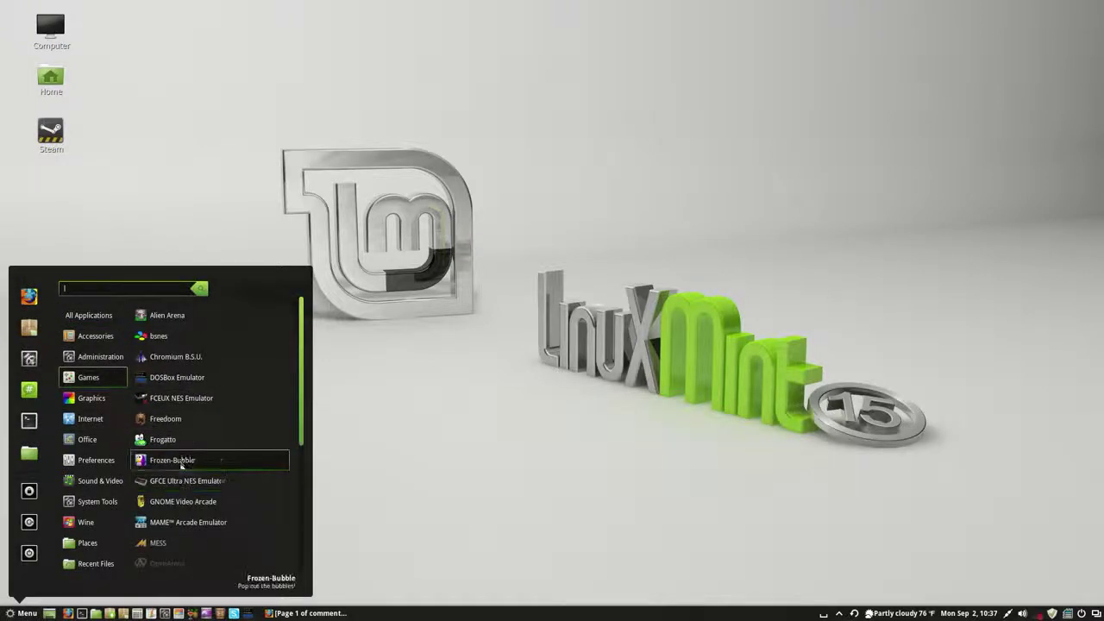
{"action": "left_click", "coordinate": [240, 477]}
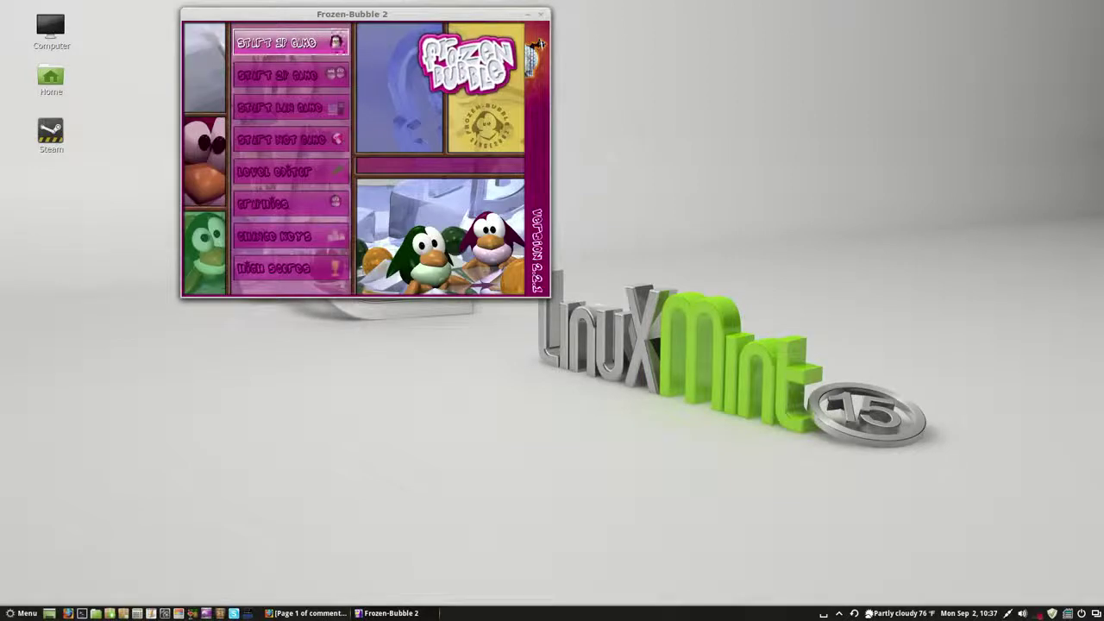
{"action": "key", "text": "Return"}
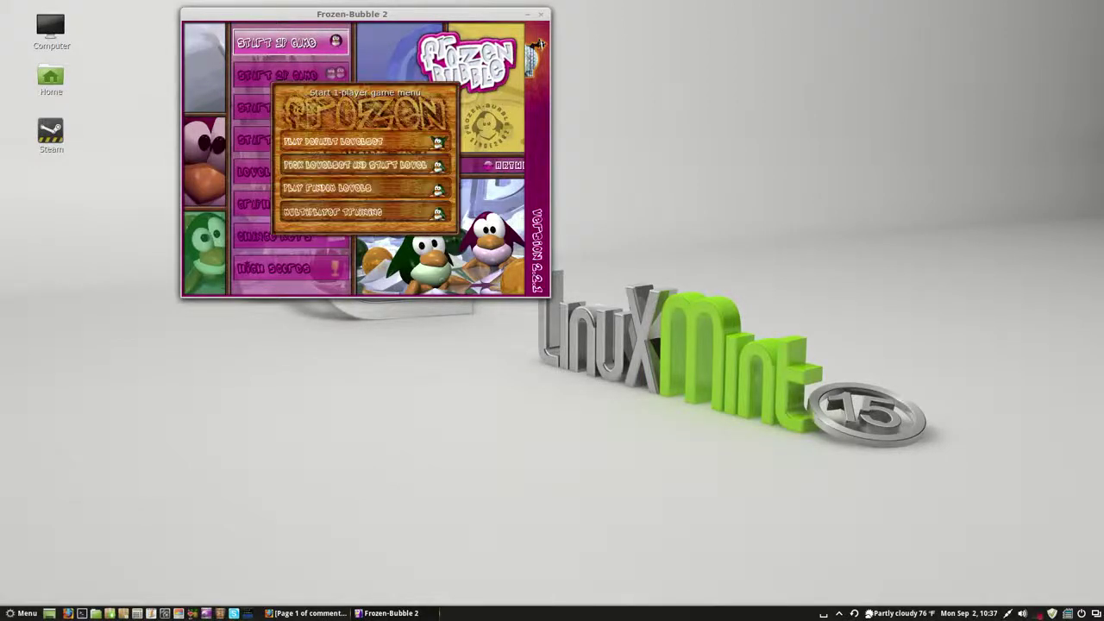
{"action": "key", "text": "Return"}
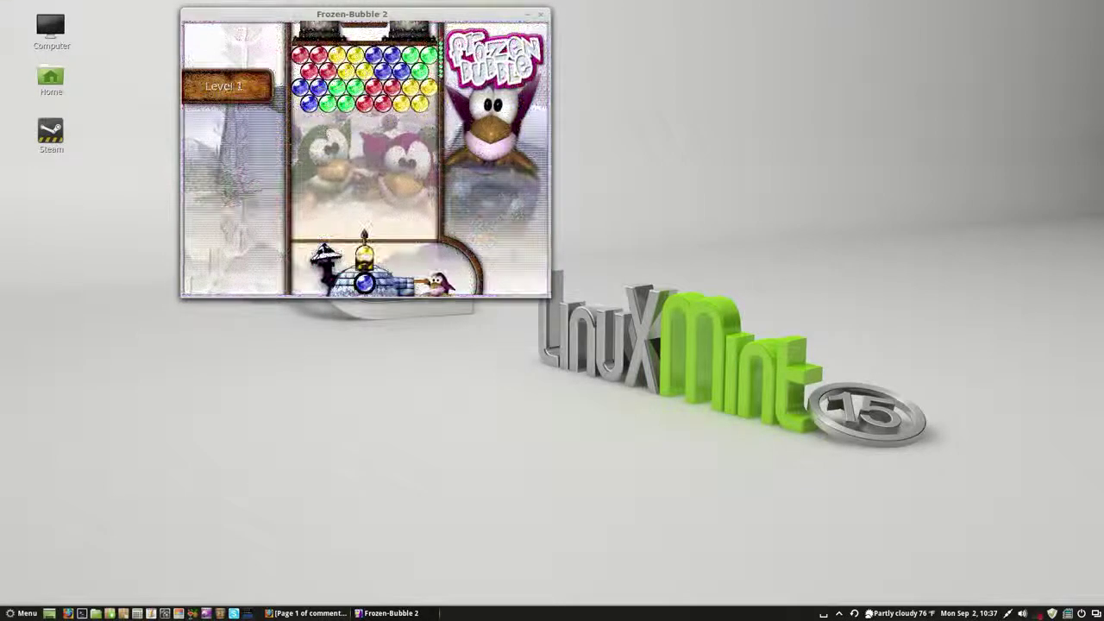
- Clear level 1 of Frozen-Bubble by aiming and shooting bubbles into groups of the same colour
{"action": "key", "text": "Right"}
{"action": "key", "text": "Up"}
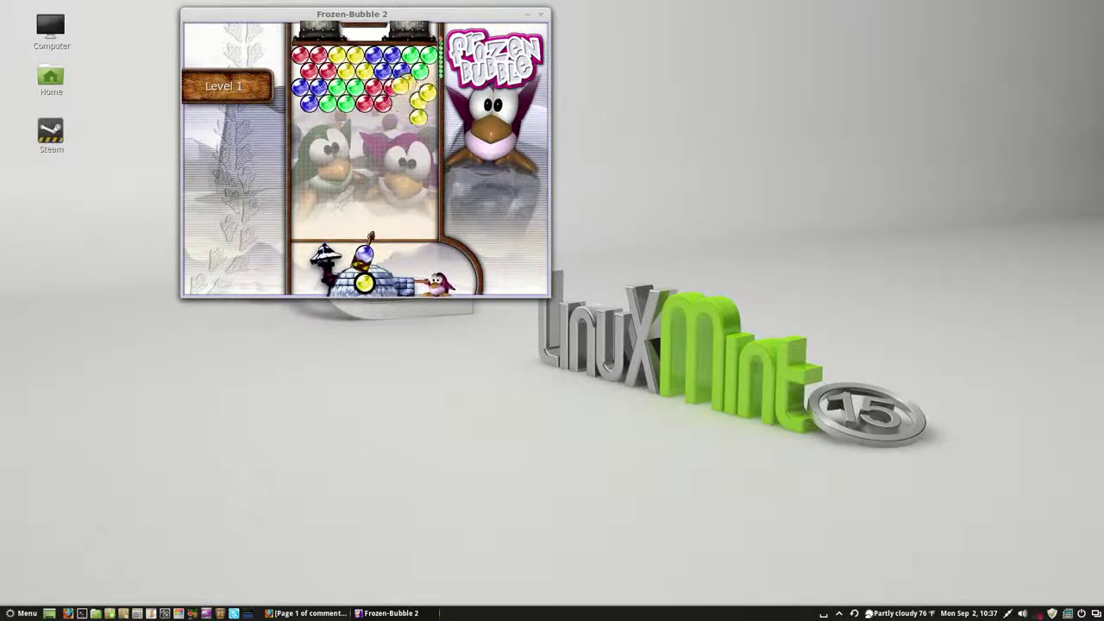
{"action": "key", "text": "Left"}
{"action": "key", "text": "Up"}
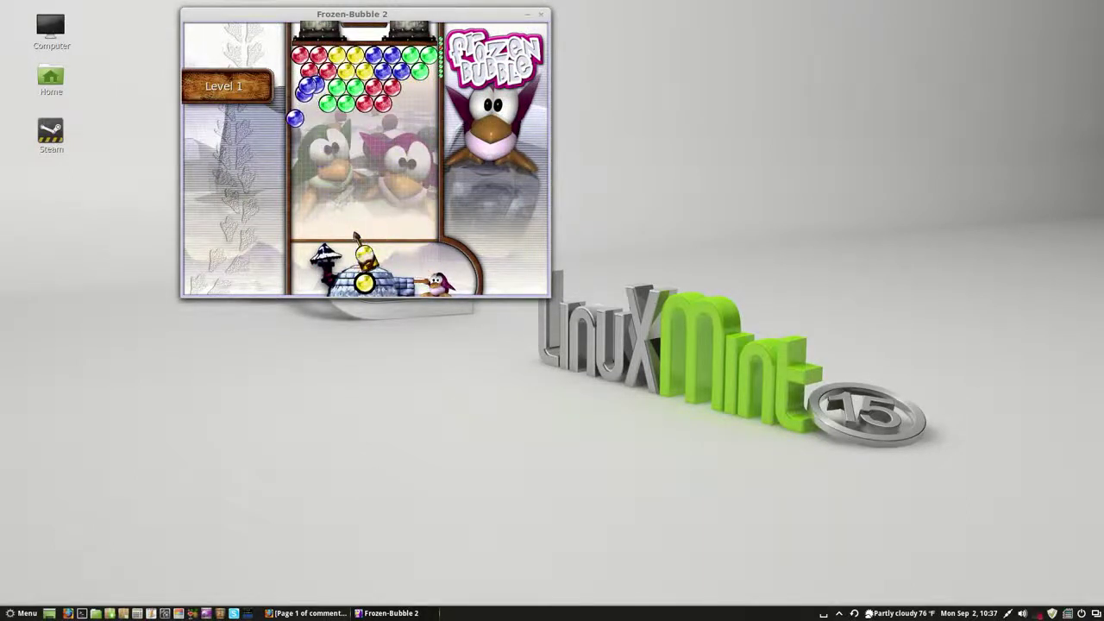
{"action": "key", "text": "Right"}
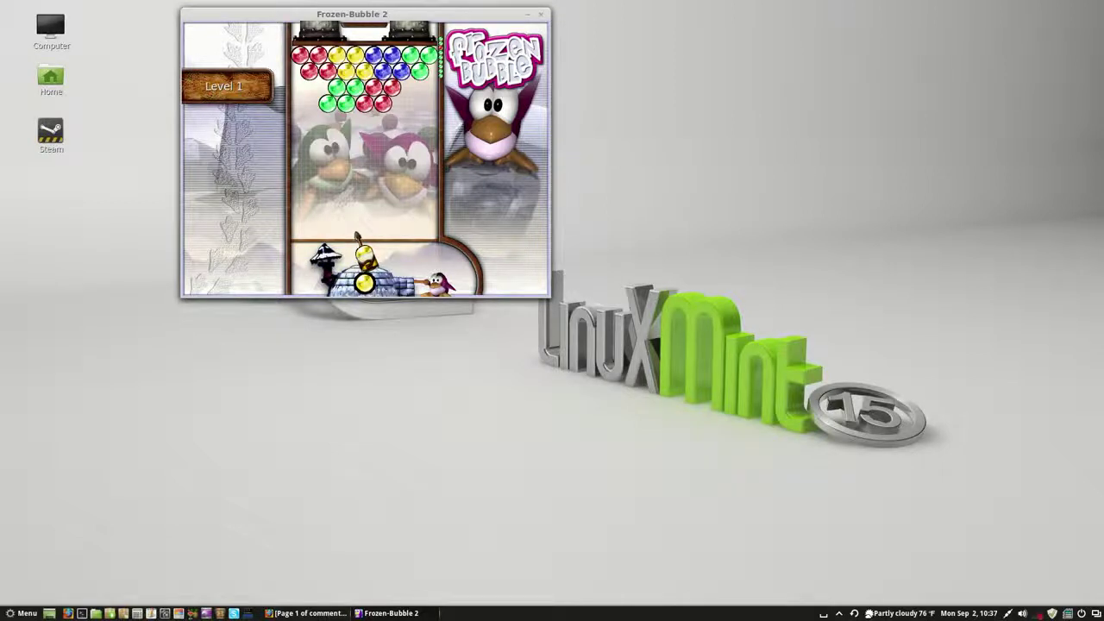
{"action": "key", "text": "Up"}
{"action": "key", "text": "Up"}
{"action": "key", "text": "Right"}
{"action": "key", "text": "Up"}
{"action": "key", "text": "Up"}
{"action": "key", "text": "Up"}
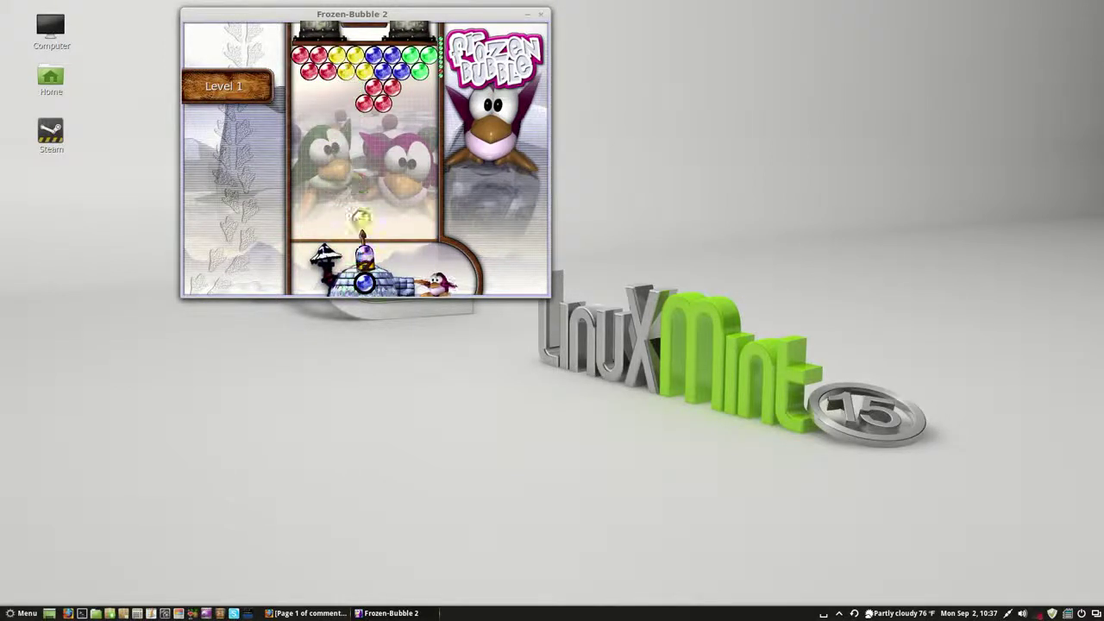
{"action": "key", "text": "Right"}
{"action": "key", "text": "Up"}
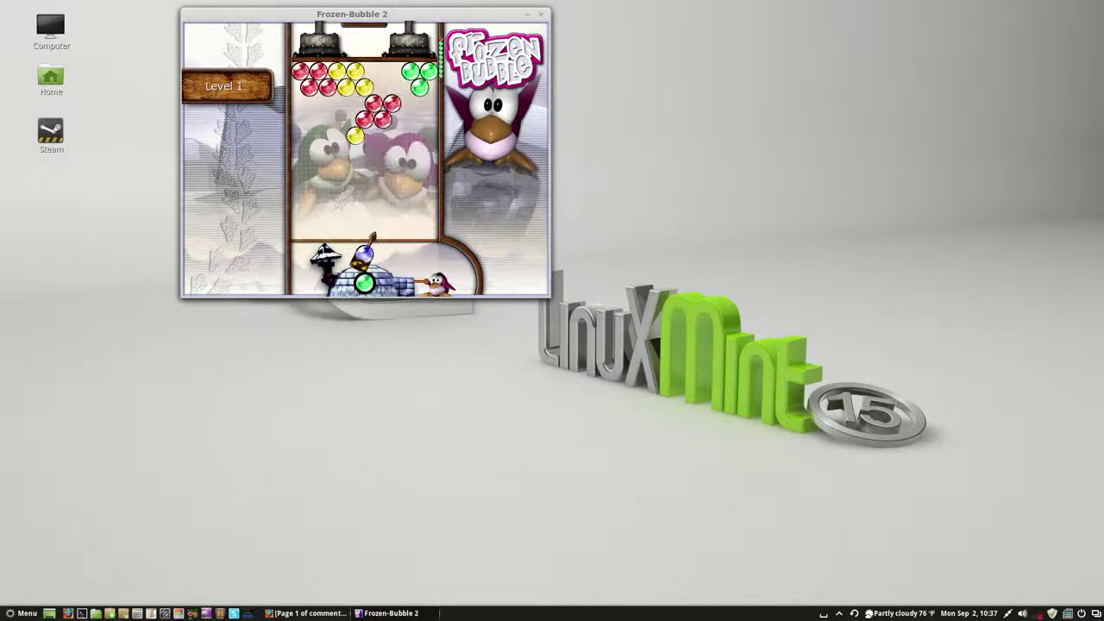
{"action": "key", "text": "Left"}
{"action": "key", "text": "Up"}
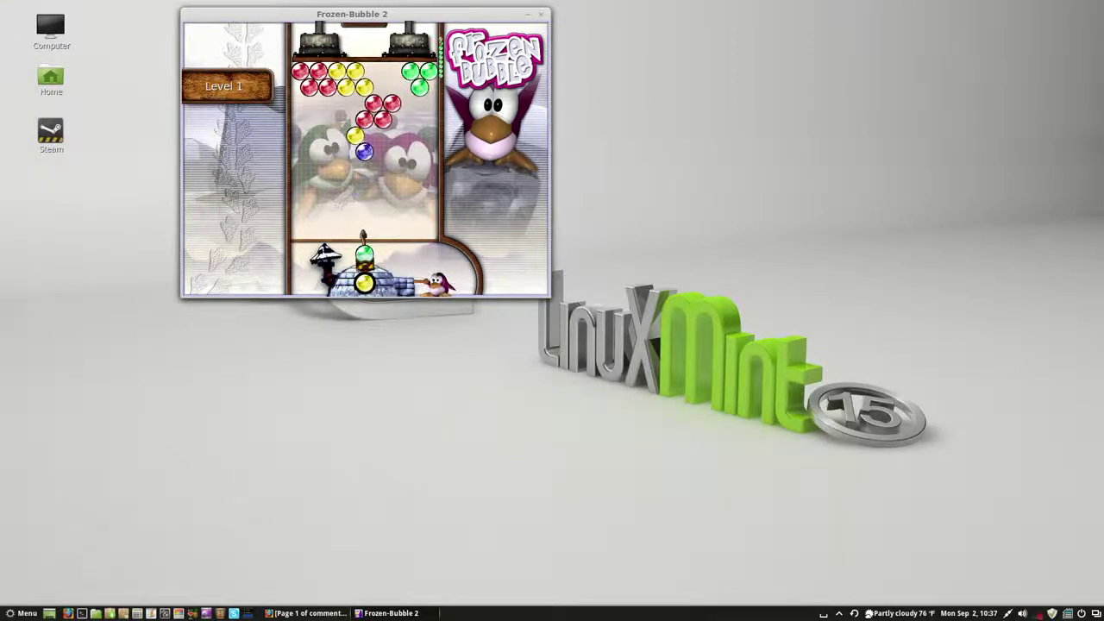
{"action": "key", "text": "Right"}
{"action": "key", "text": "Up"}
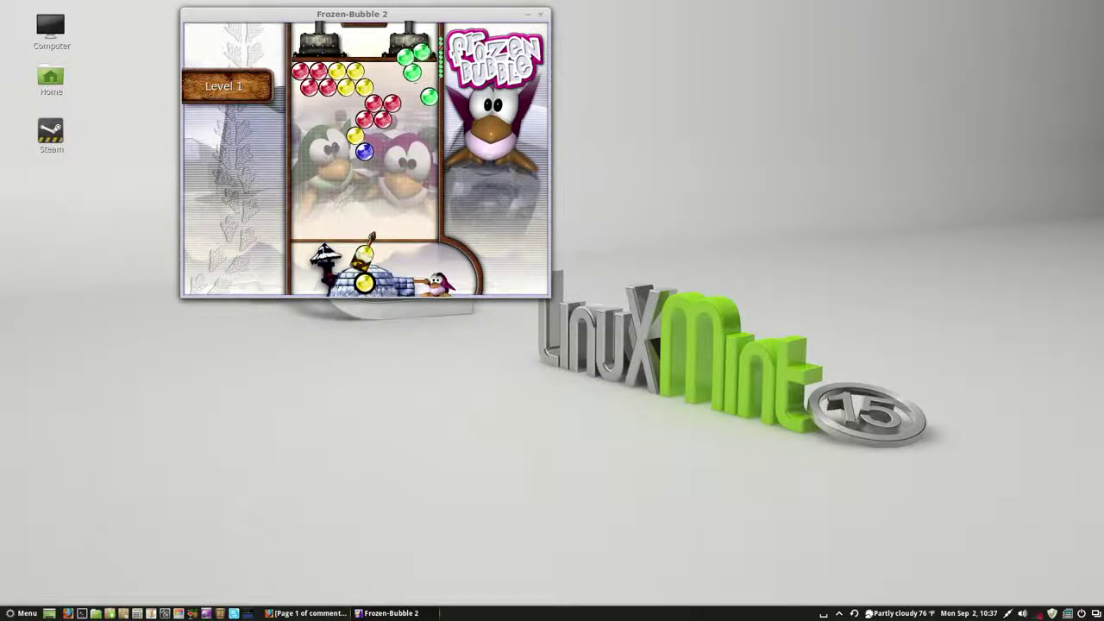
{"action": "key", "text": "Left"}
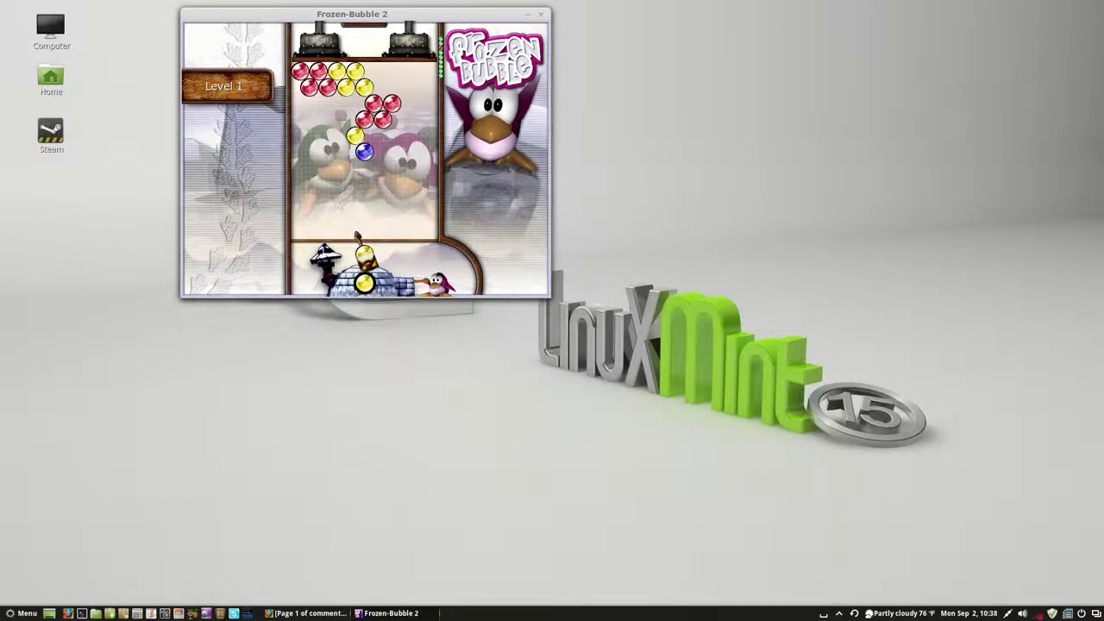
{"action": "key", "text": "Up"}
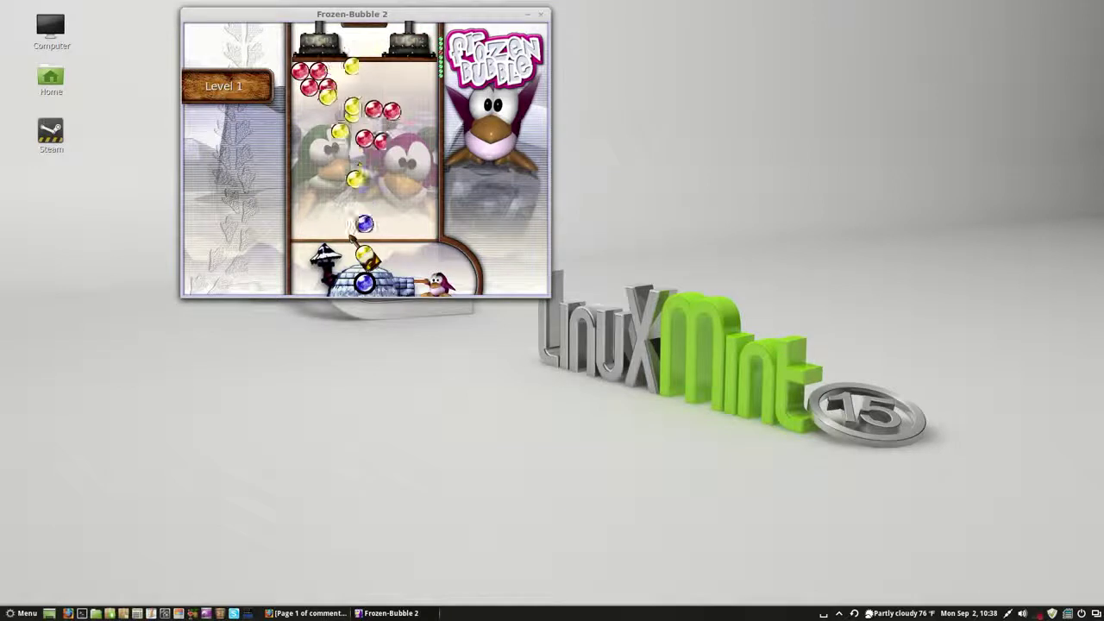
{"action": "key", "text": "Up"}
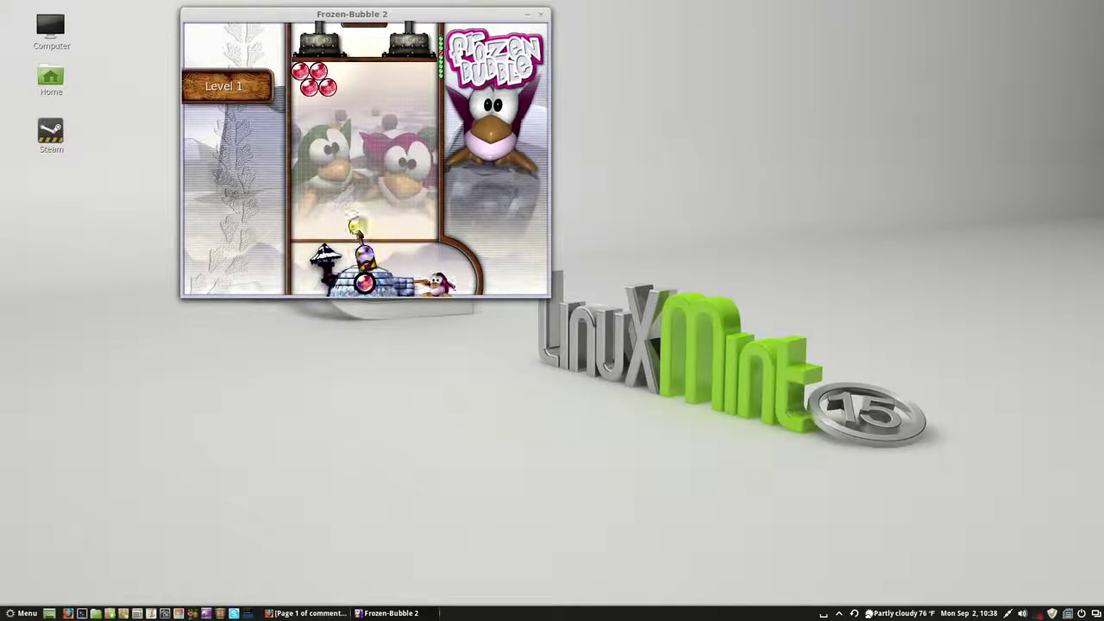
{"action": "key", "text": "Up"}
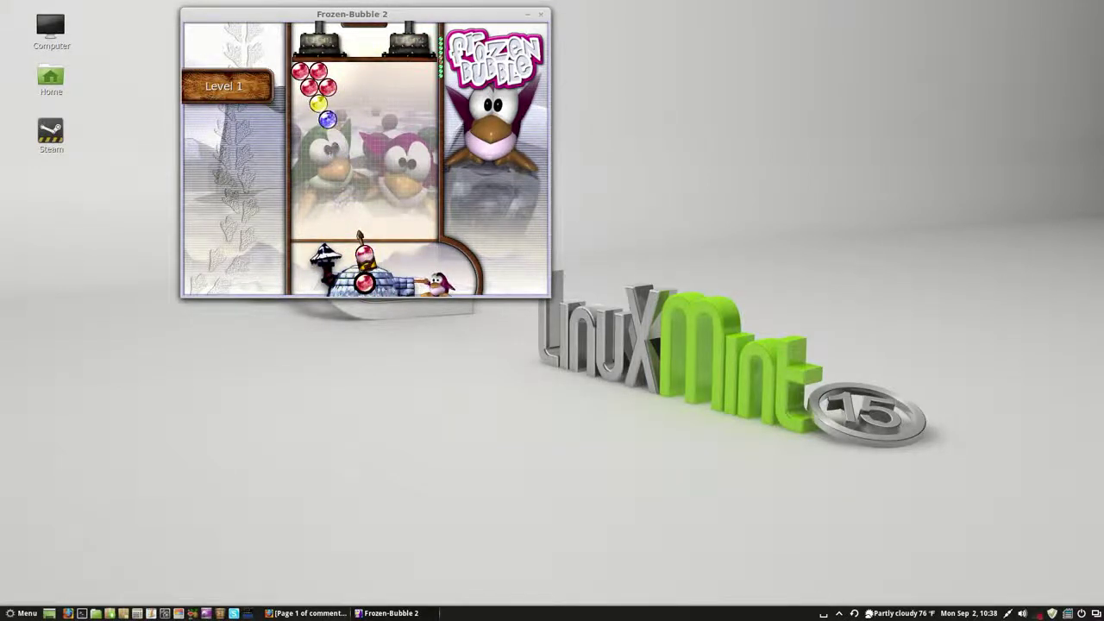
{"action": "key", "text": "Right"}
{"action": "key", "text": "Up"}
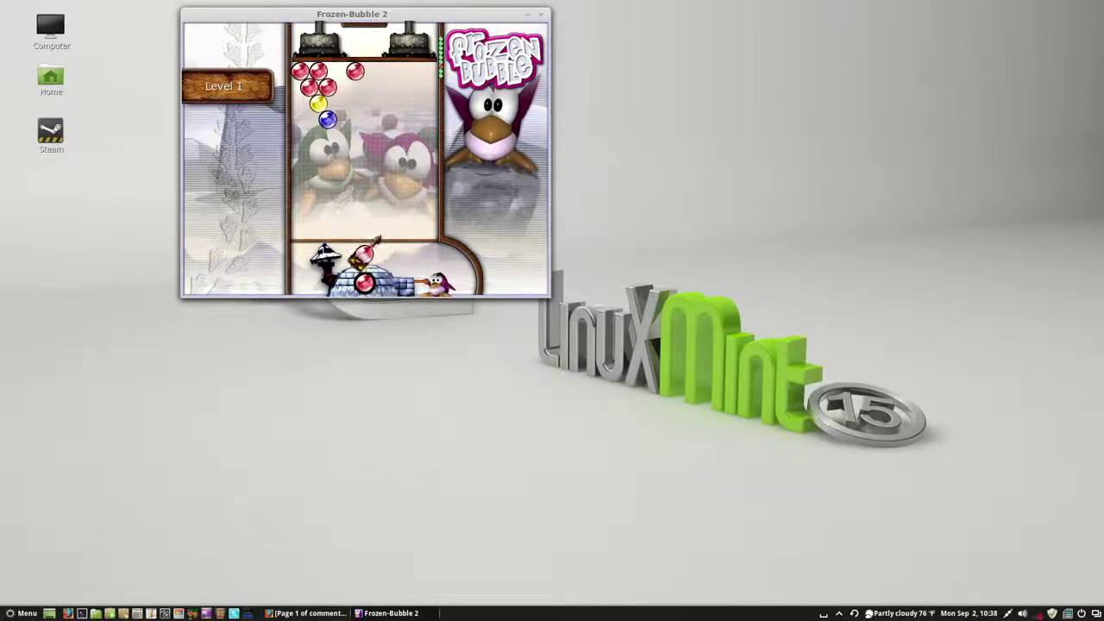
{"action": "key", "text": "Up"}
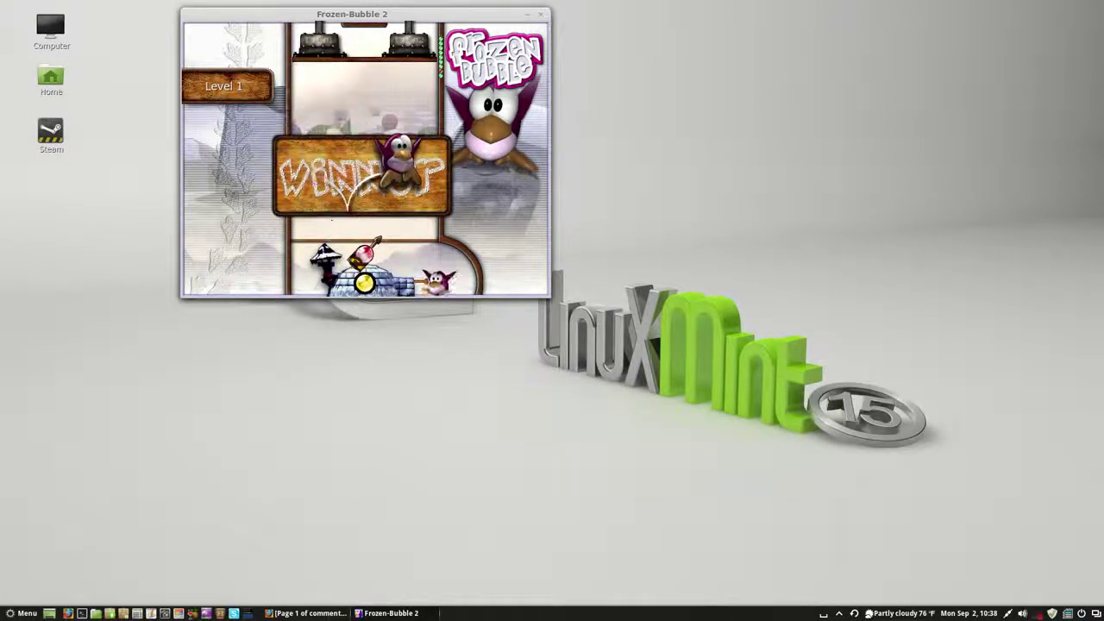
- Play the opening shots of level 2 and close the Frozen-Bubble window
{"action": "key", "text": "Up"}
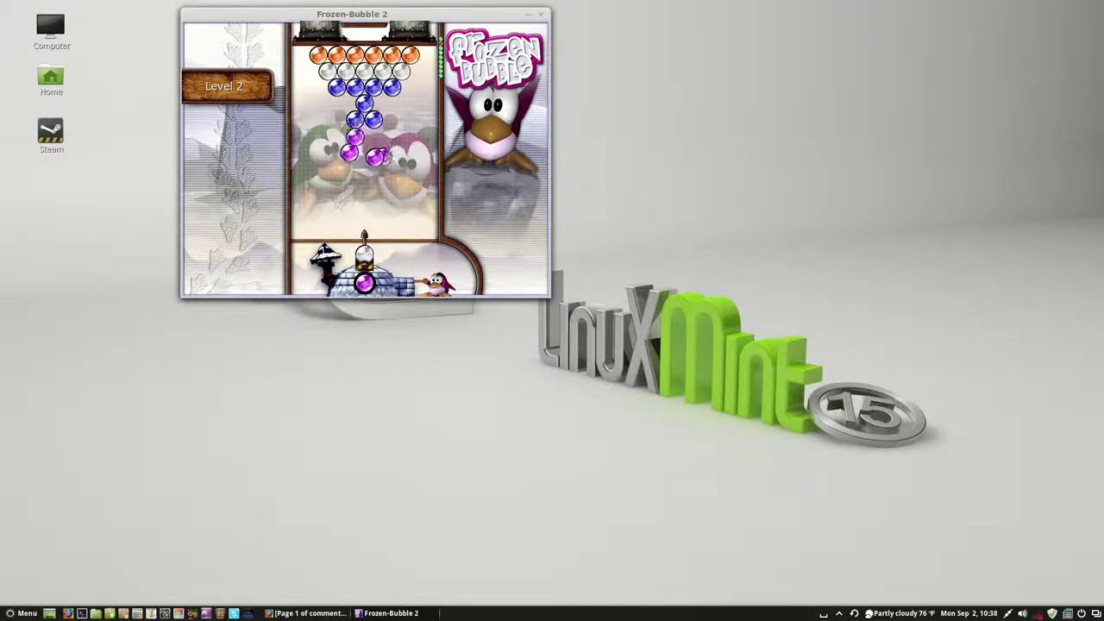
{"action": "key", "text": "Left"}
{"action": "key", "text": "Up"}
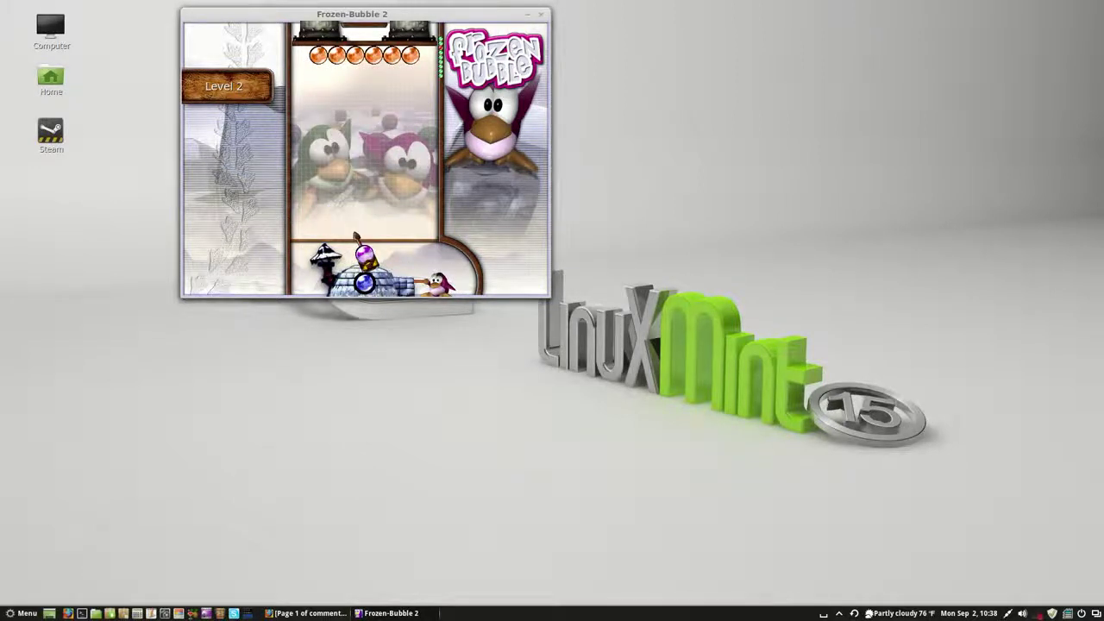
{"action": "left_click", "coordinate": [542, 16]}
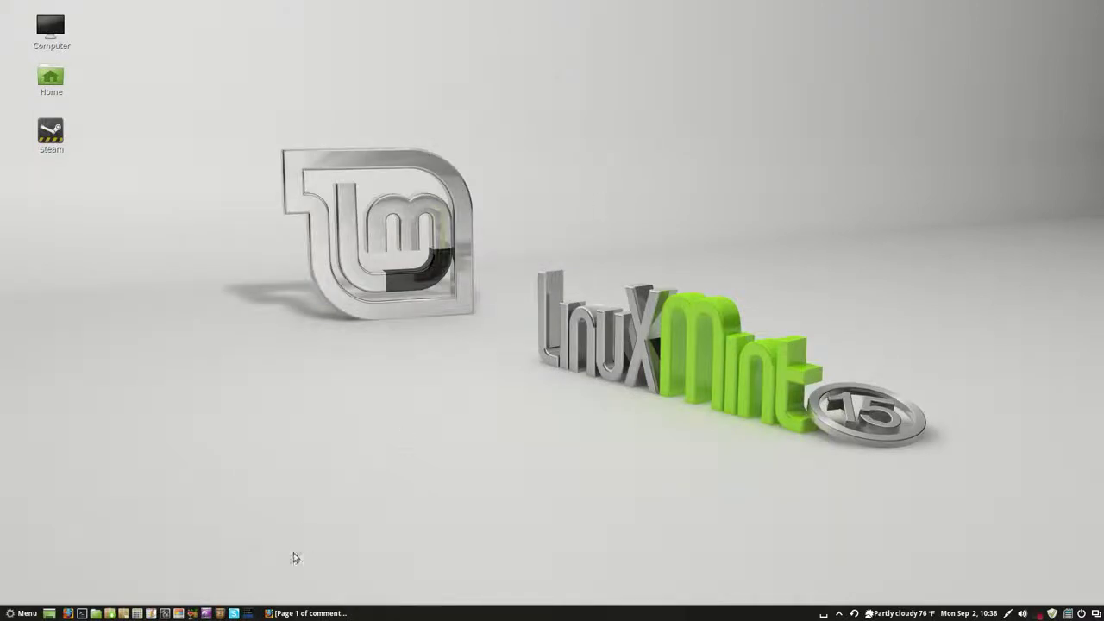
- Browse the installed programs in the Graphics, Internet and Office categories of the application menu
{"action": "left_click", "coordinate": [23, 613]}
{"action": "mouse_move", "coordinate": [88, 377]}
{"action": "mouse_move", "coordinate": [93, 399]}
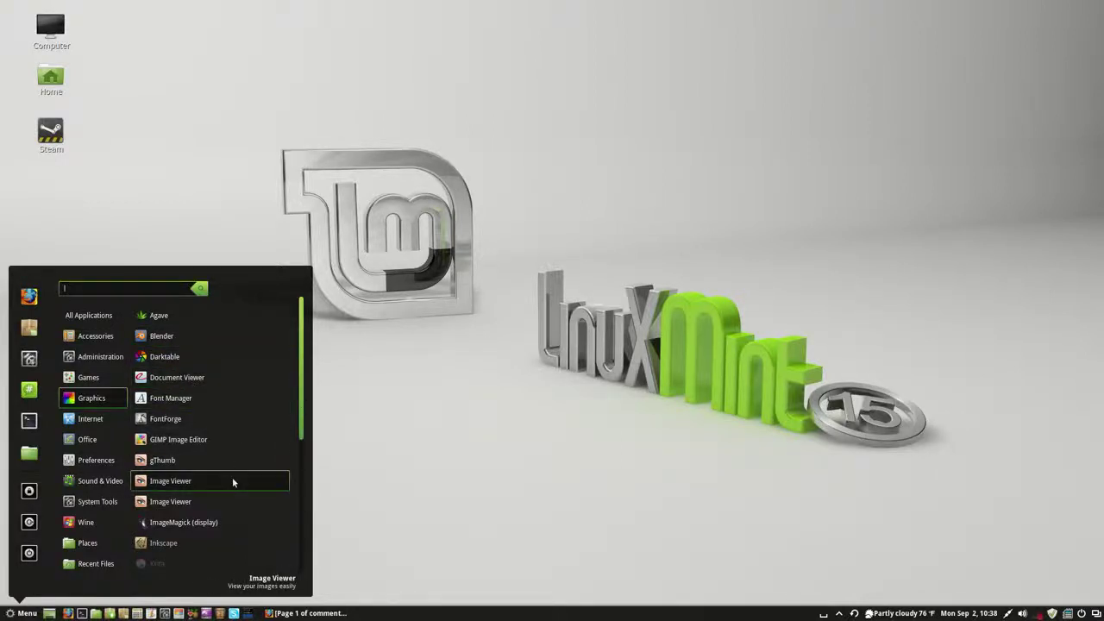
{"action": "scroll", "coordinate": [232, 480], "scroll_direction": "down", "scroll_amount": 3}
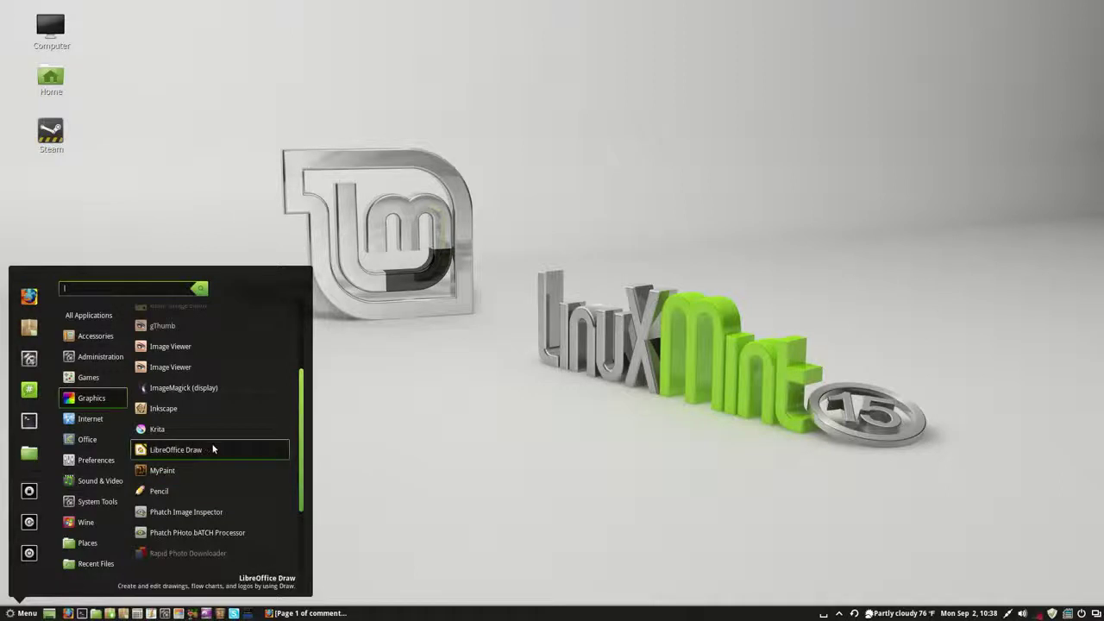
{"action": "scroll", "coordinate": [215, 460], "scroll_direction": "down", "scroll_amount": 2}
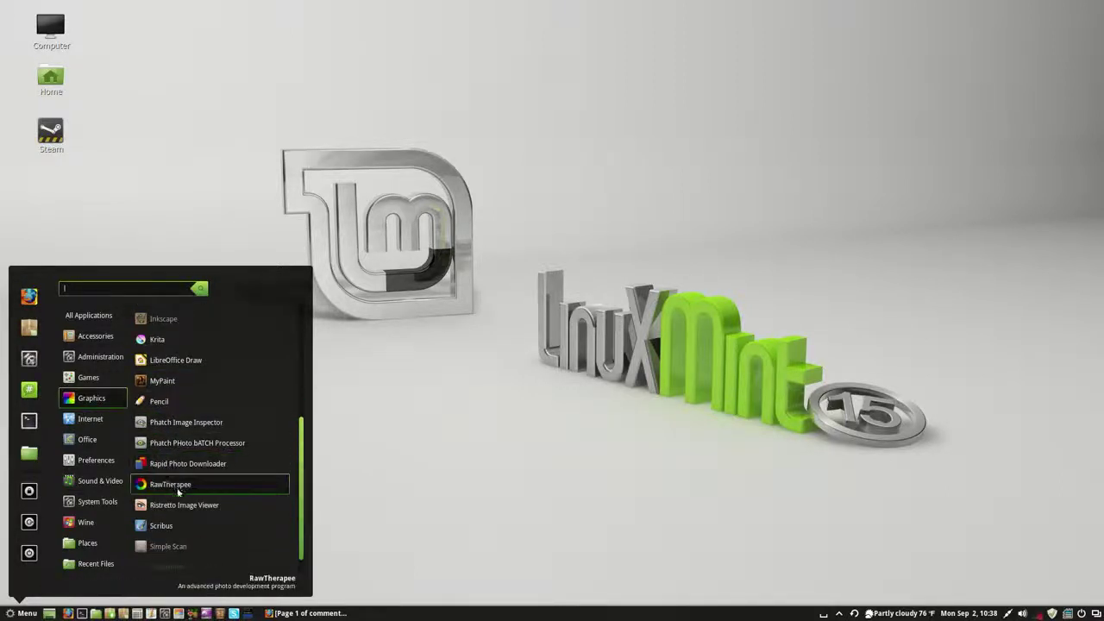
{"action": "scroll", "coordinate": [197, 505], "scroll_direction": "down", "scroll_amount": 1}
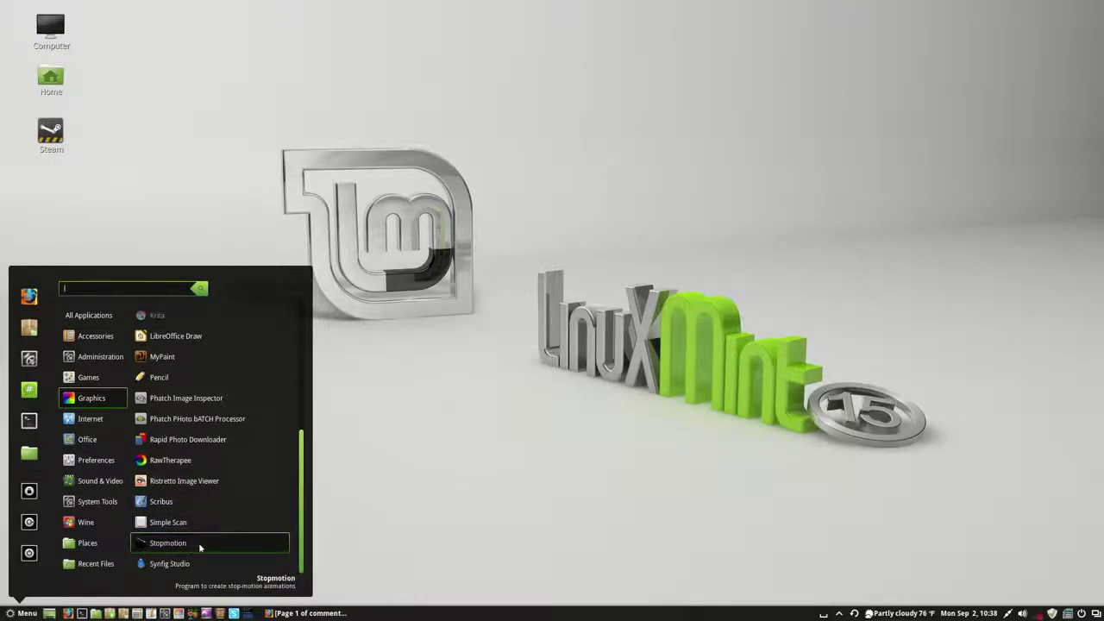
{"action": "scroll", "coordinate": [199, 547], "scroll_direction": "up", "scroll_amount": 5}
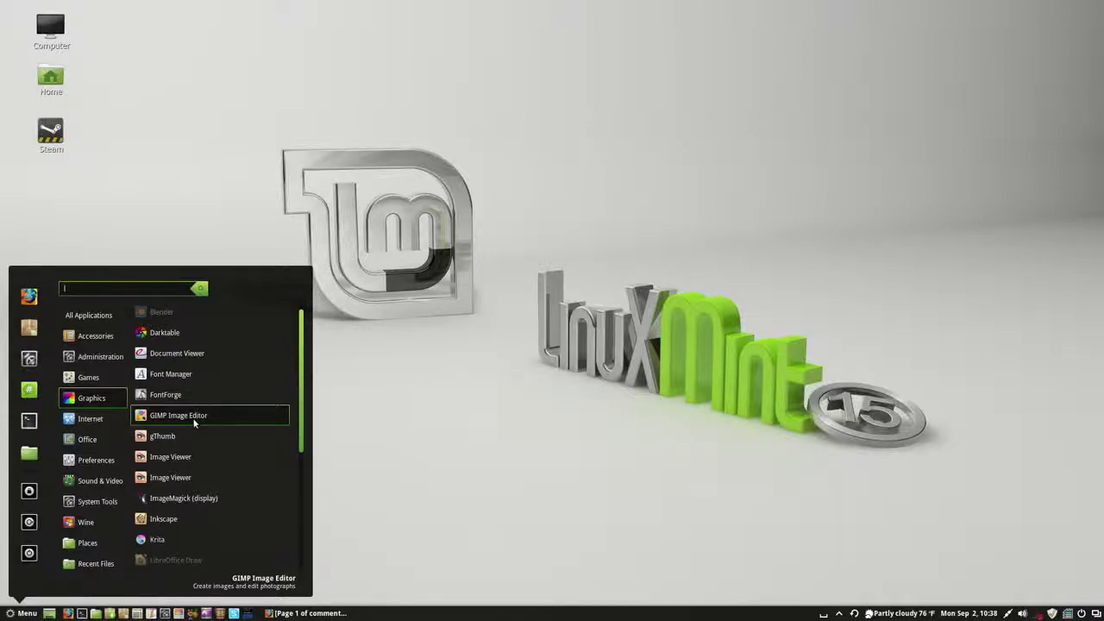
{"action": "mouse_move", "coordinate": [97, 418]}
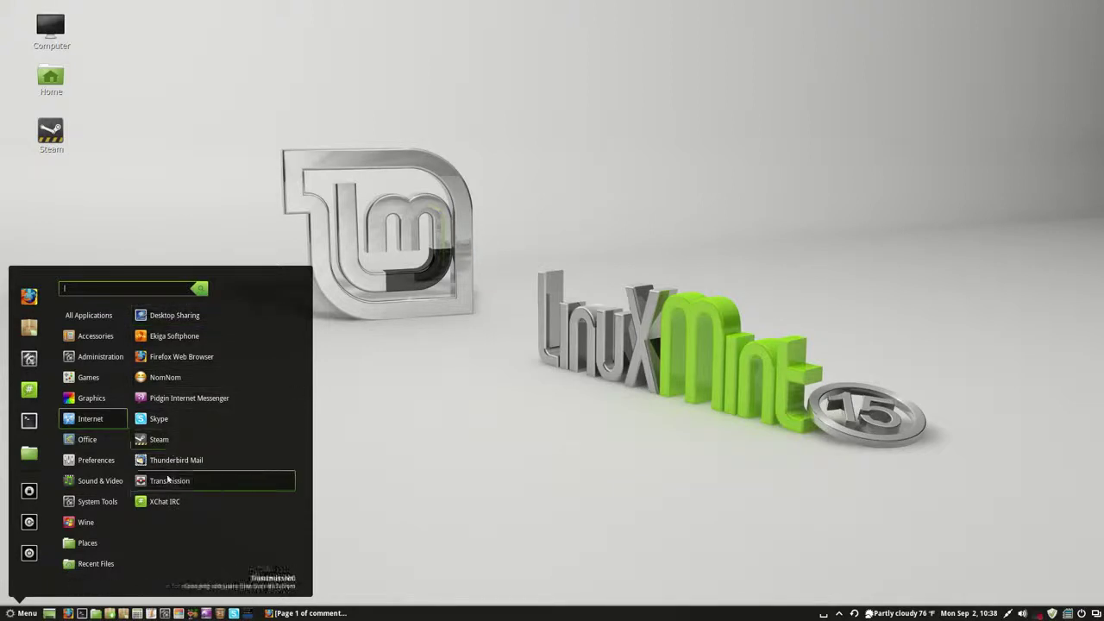
{"action": "mouse_move", "coordinate": [98, 441]}
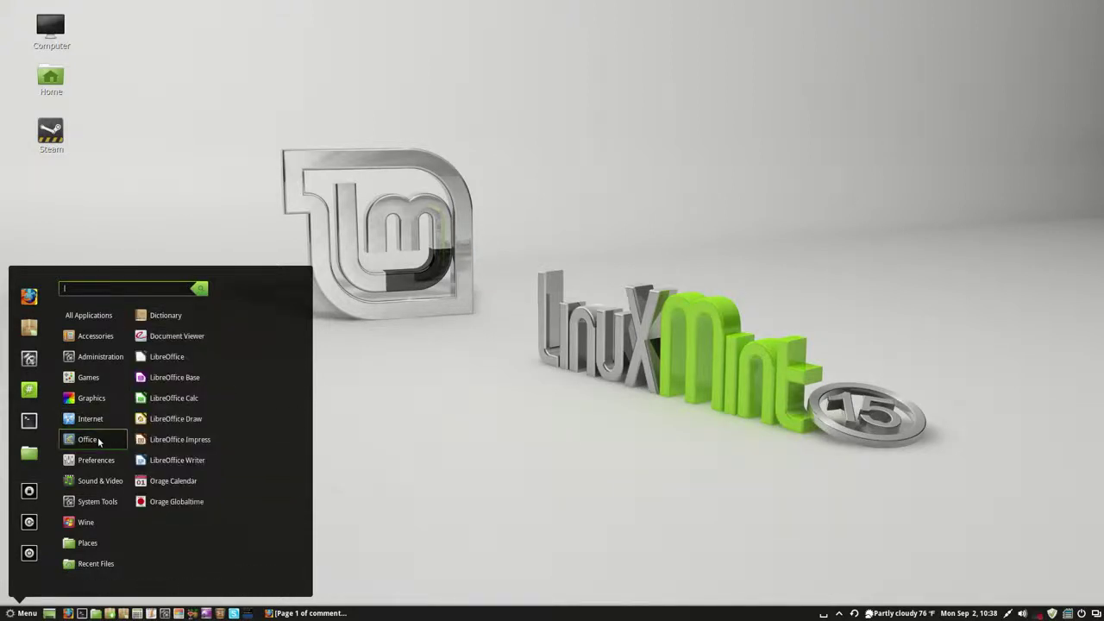
- Look through the Preferences category of the application menu and launch System Information
{"action": "mouse_move", "coordinate": [101, 464]}
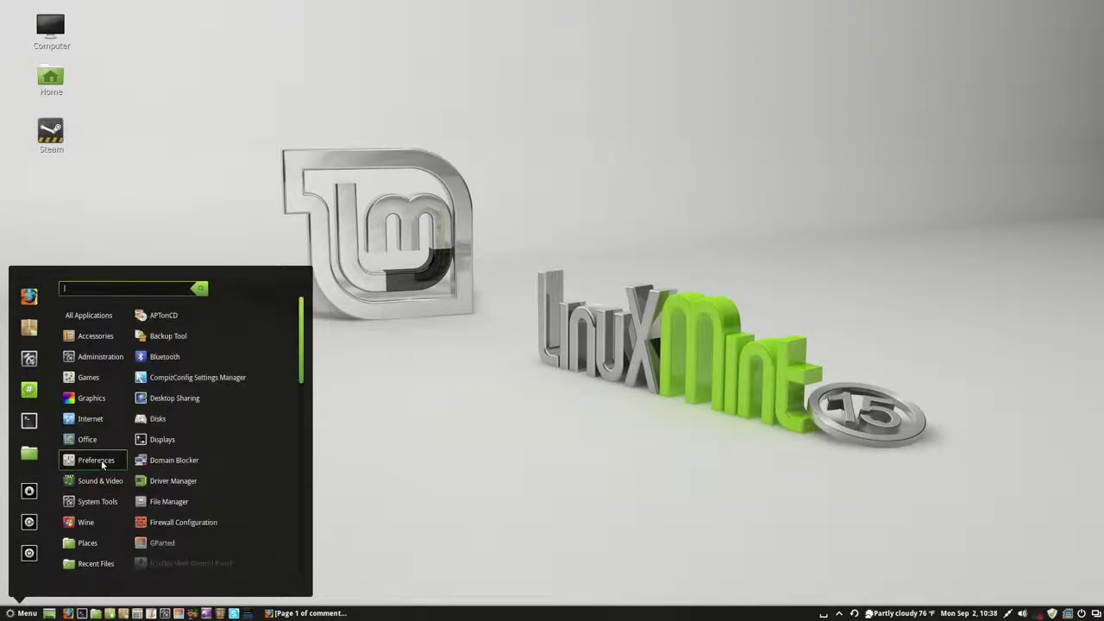
{"action": "scroll", "coordinate": [213, 395], "scroll_direction": "down", "scroll_amount": 3}
{"action": "scroll", "coordinate": [202, 422], "scroll_direction": "up", "scroll_amount": 2}
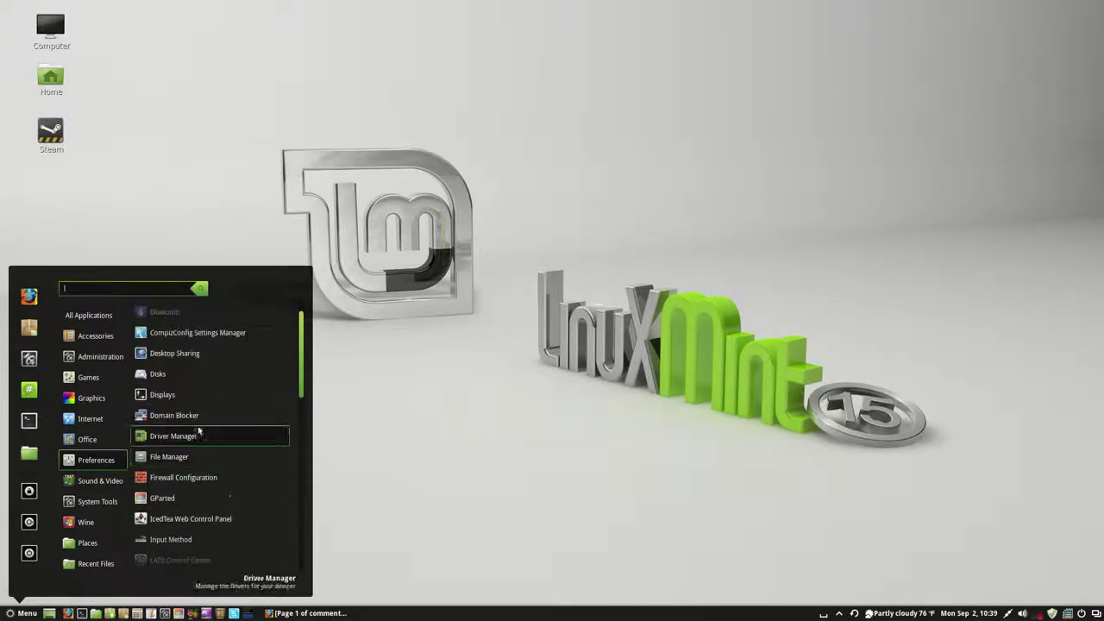
{"action": "scroll", "coordinate": [203, 445], "scroll_direction": "down", "scroll_amount": 8}
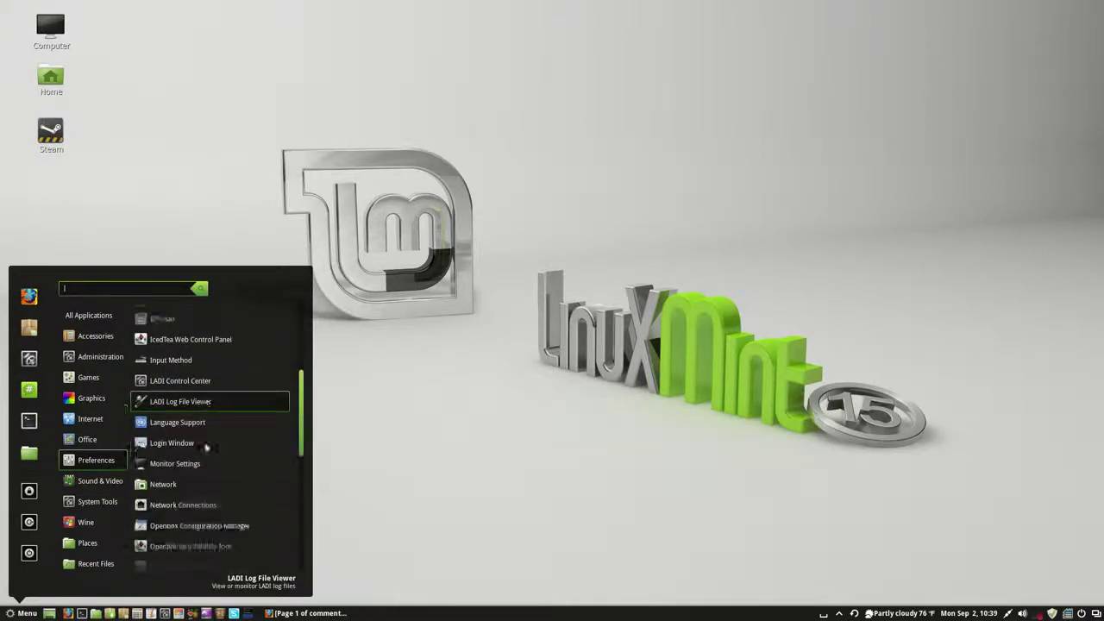
{"action": "scroll", "coordinate": [205, 446], "scroll_direction": "down", "scroll_amount": 2}
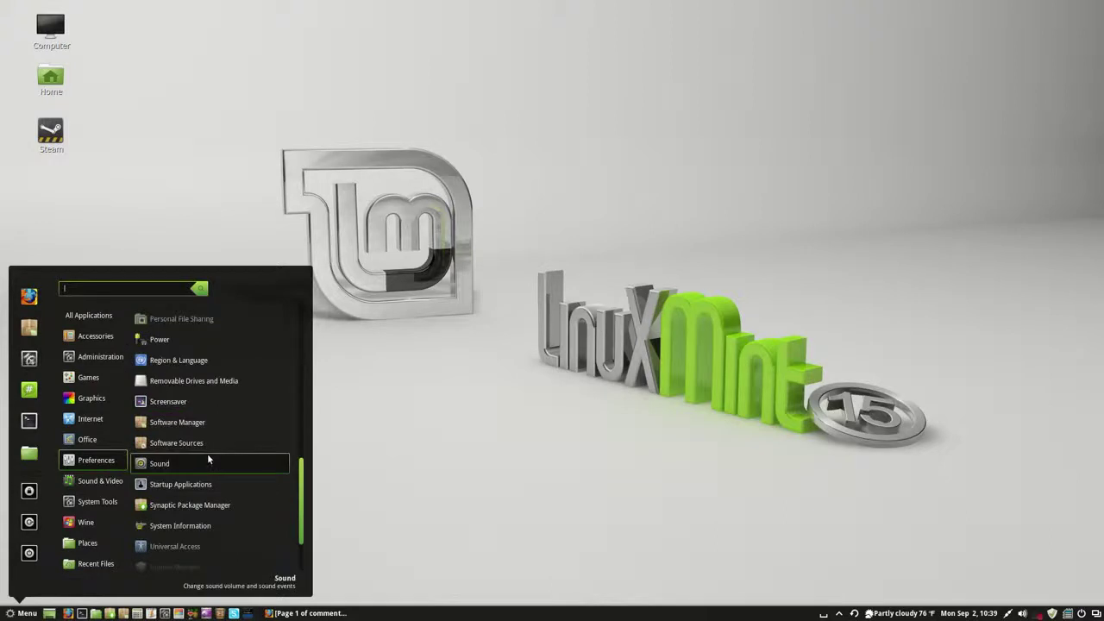
{"action": "left_click", "coordinate": [206, 529]}
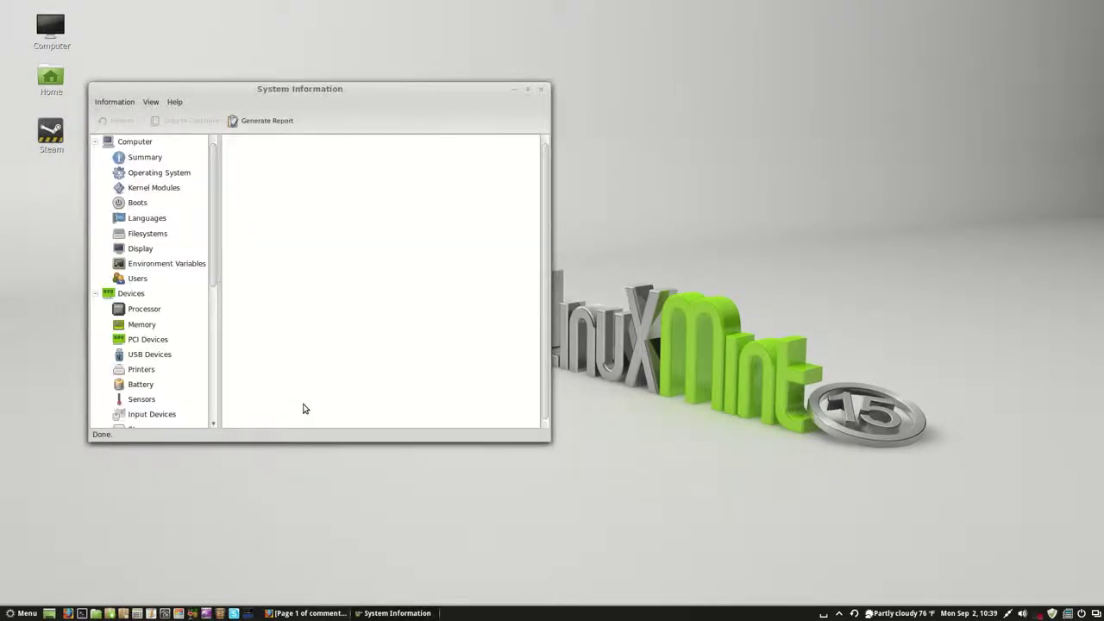
- Review the computer Summary in System Information down to the printers and SCSI disks
{"action": "left_click", "coordinate": [116, 142]}
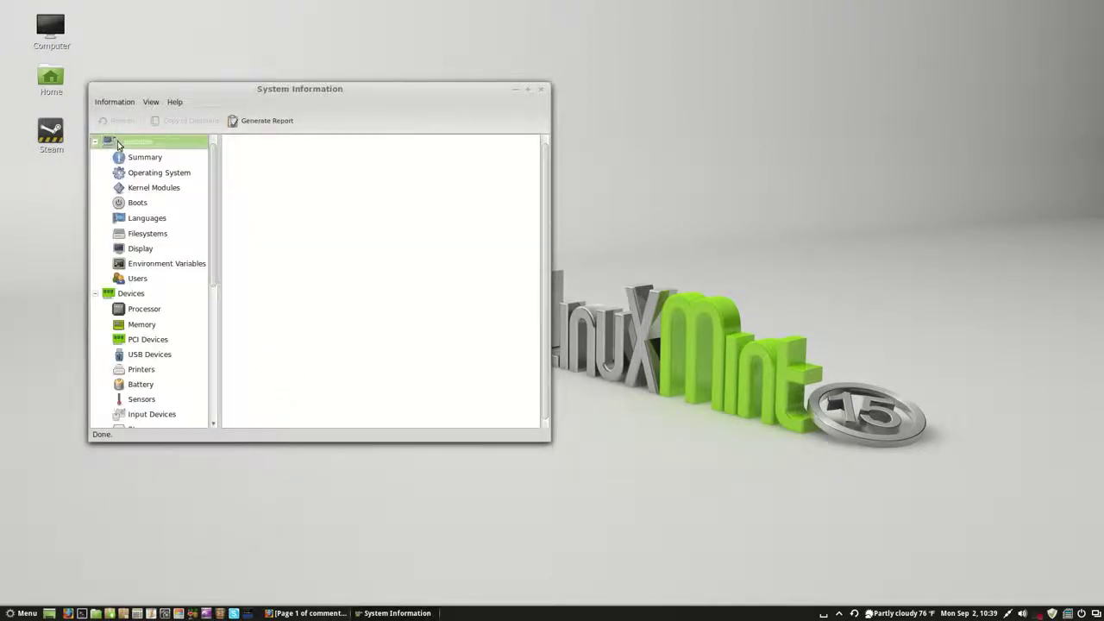
{"action": "left_click", "coordinate": [130, 158]}
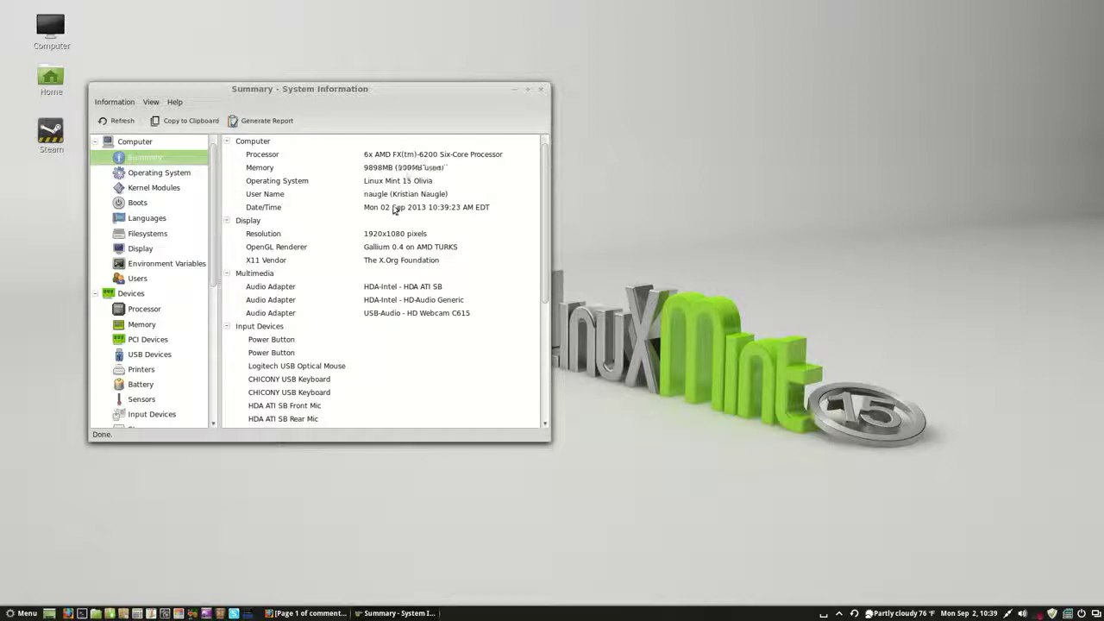
{"action": "scroll", "coordinate": [336, 259], "scroll_direction": "down", "scroll_amount": 5}
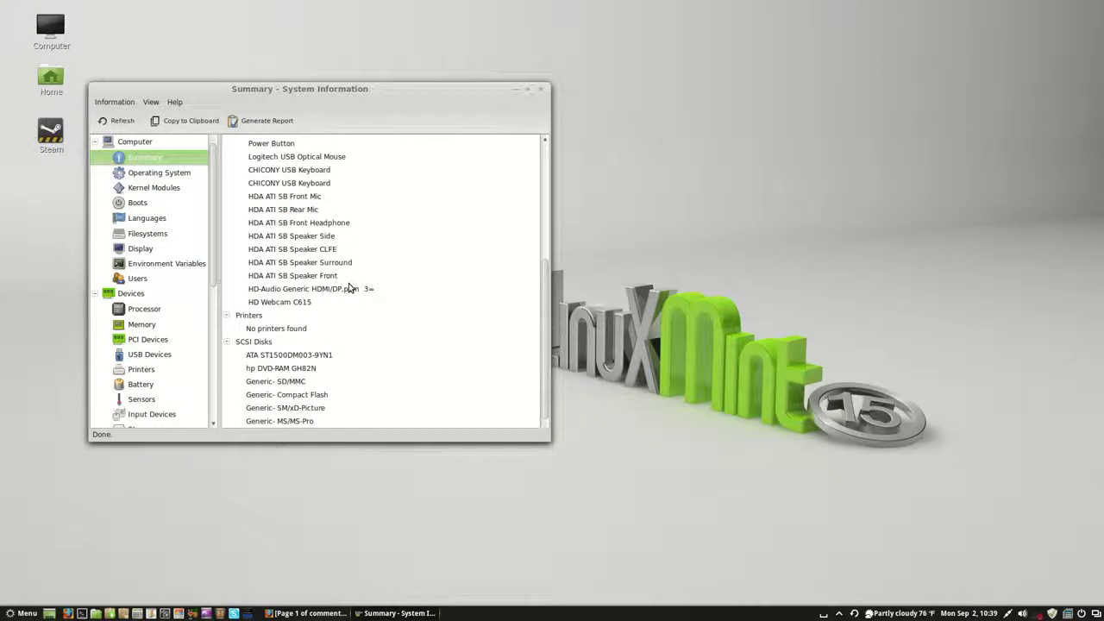
- View the Operating System, Kernel Modules, Processor and Memory details in System Information
{"action": "left_click", "coordinate": [157, 173]}
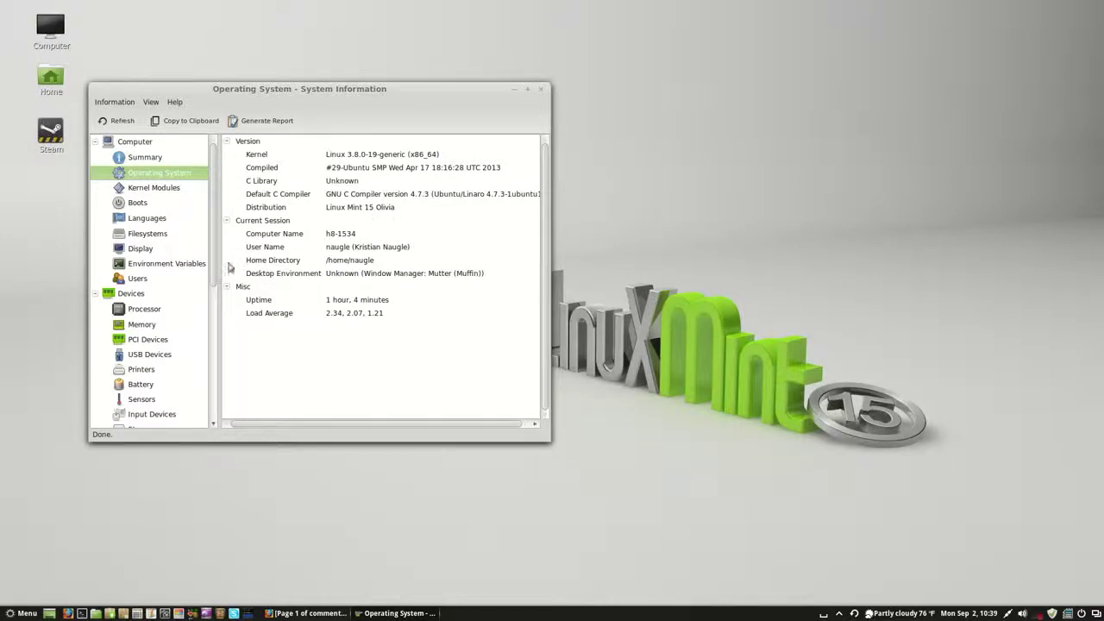
{"action": "left_click", "coordinate": [136, 190]}
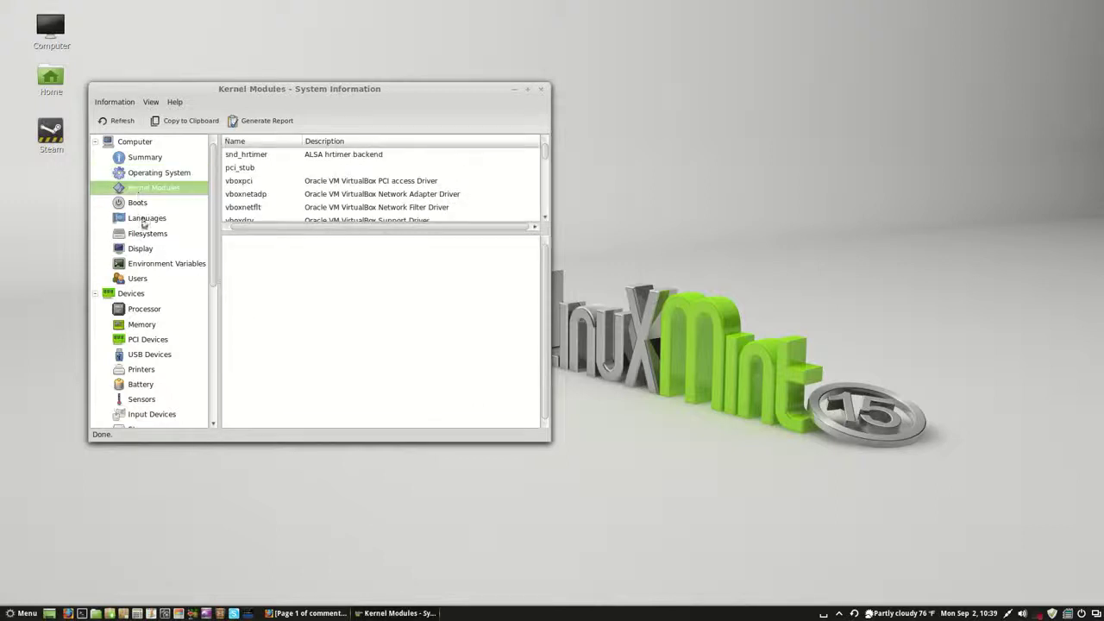
{"action": "left_click", "coordinate": [140, 309]}
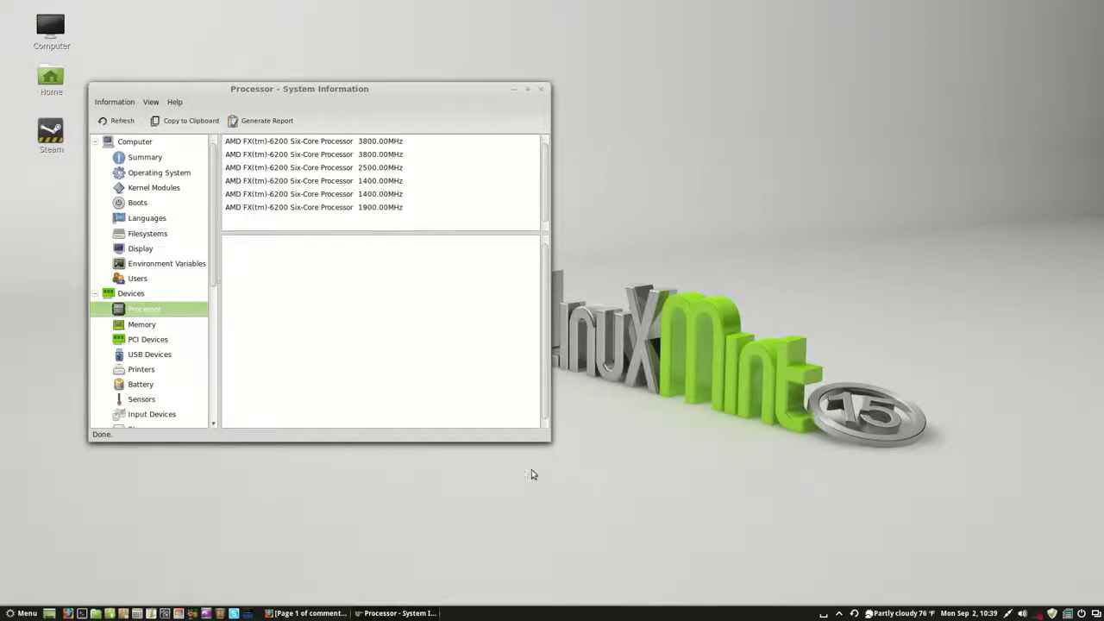
{"action": "left_click", "coordinate": [149, 324]}
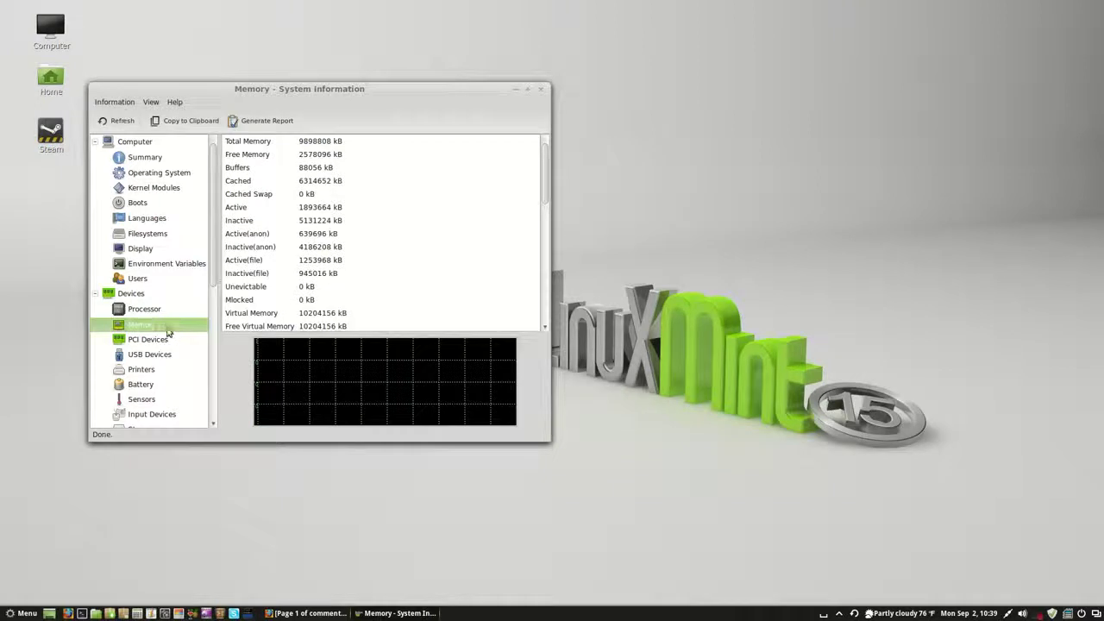
- View the PCI Devices, USB Devices and Sensors details in System Information and close it
{"action": "left_click", "coordinate": [151, 340]}
{"action": "left_click", "coordinate": [150, 354]}
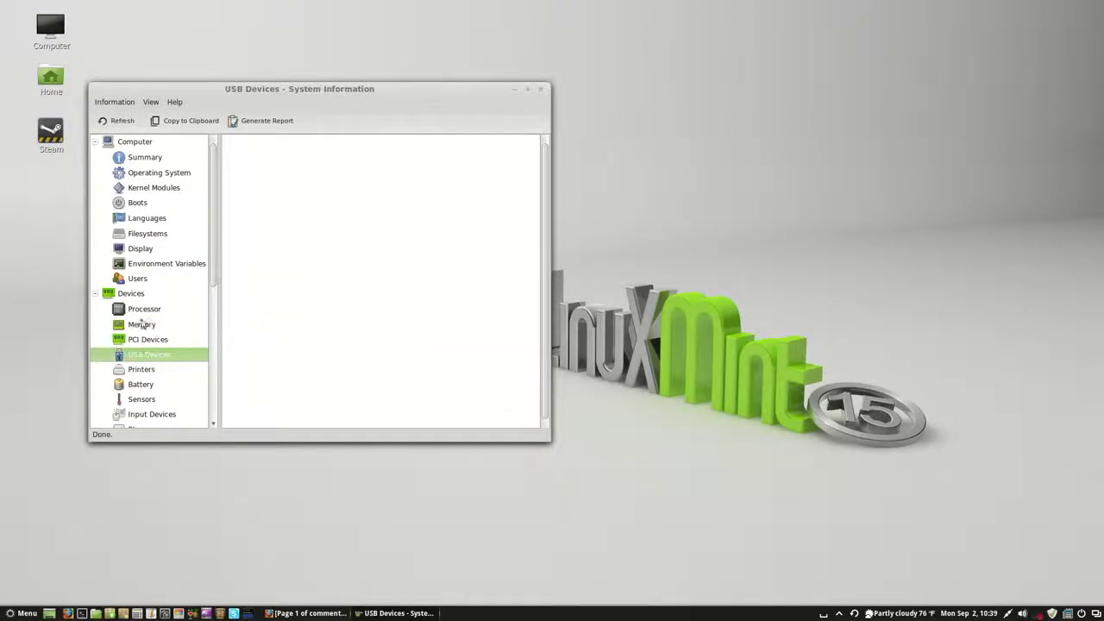
{"action": "left_click", "coordinate": [148, 398]}
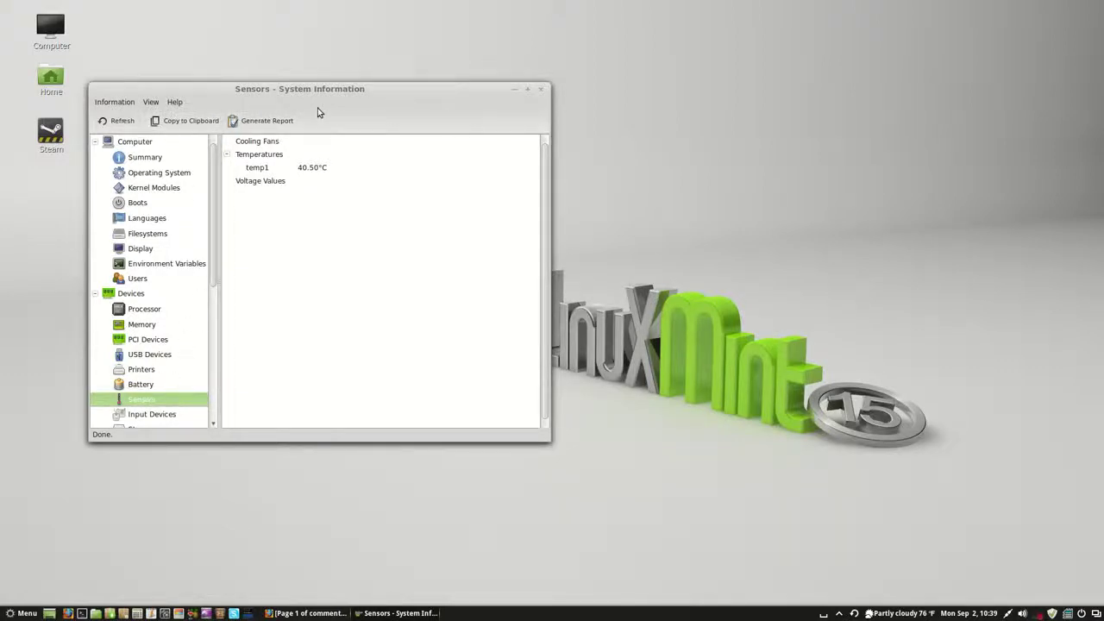
{"action": "key", "text": "F10"}
{"action": "key", "text": "Right"}
{"action": "key", "text": "Escape"}
{"action": "left_click", "coordinate": [540, 92]}
- Look through the System Tools category of the application menu, launch System Monitor and move its window towards the middle of the desktop
{"action": "left_click", "coordinate": [23, 613]}
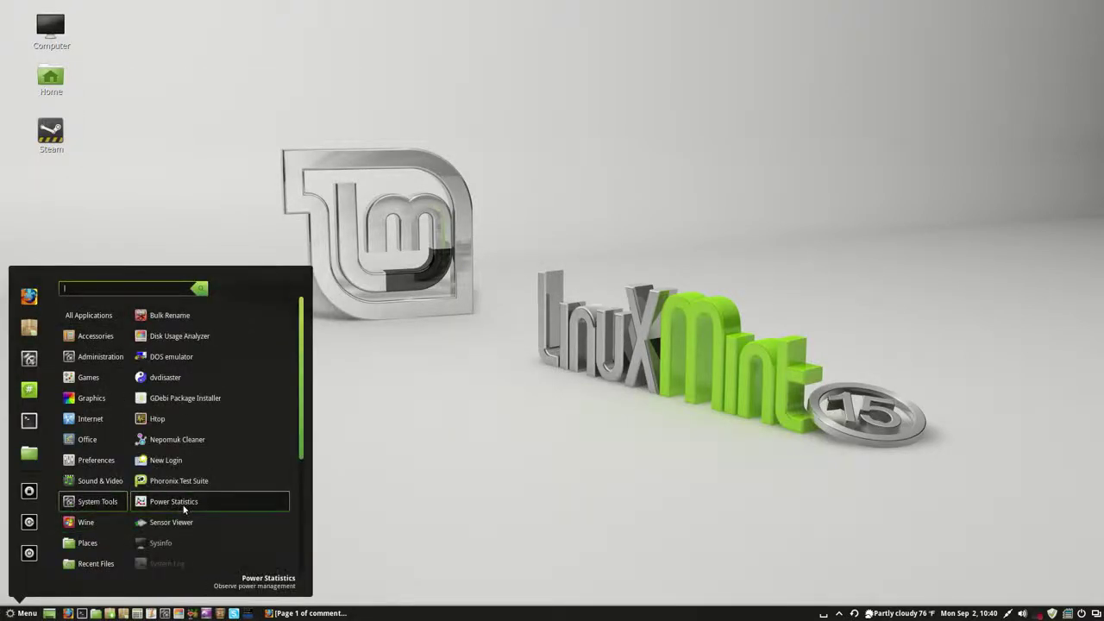
{"action": "scroll", "coordinate": [183, 509], "scroll_direction": "down", "scroll_amount": 3}
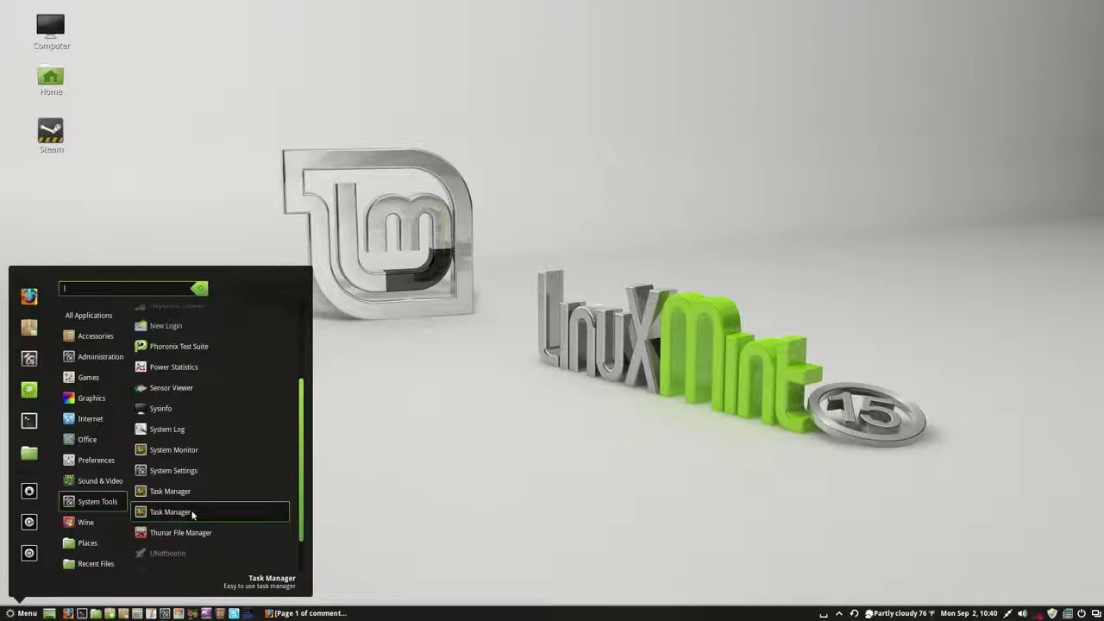
{"action": "scroll", "coordinate": [190, 490], "scroll_direction": "down", "scroll_amount": 2}
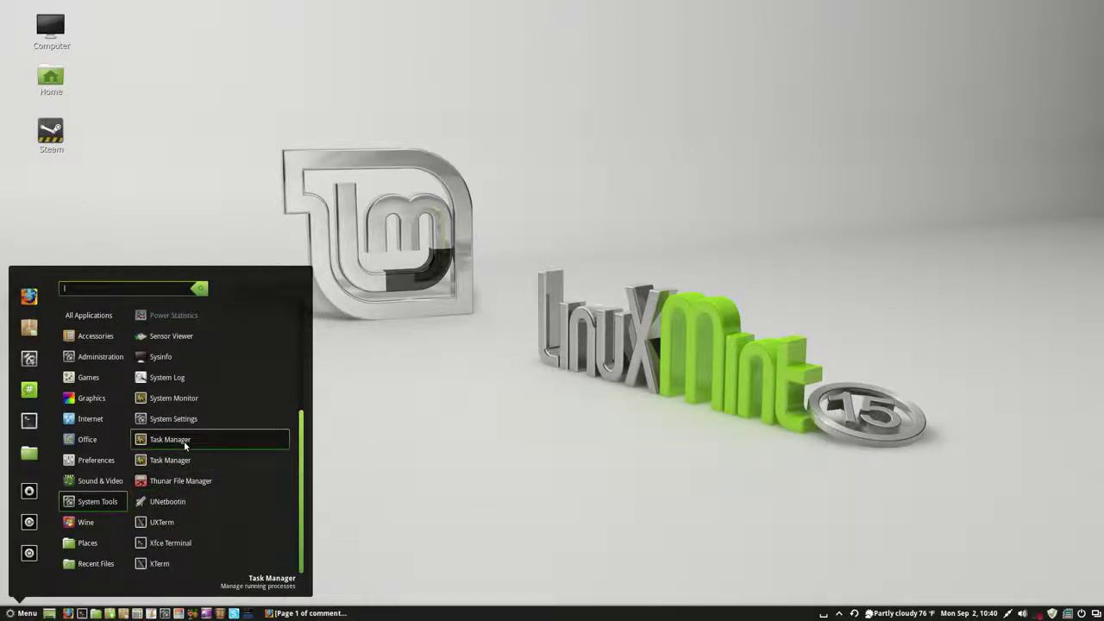
{"action": "left_click", "coordinate": [191, 402]}
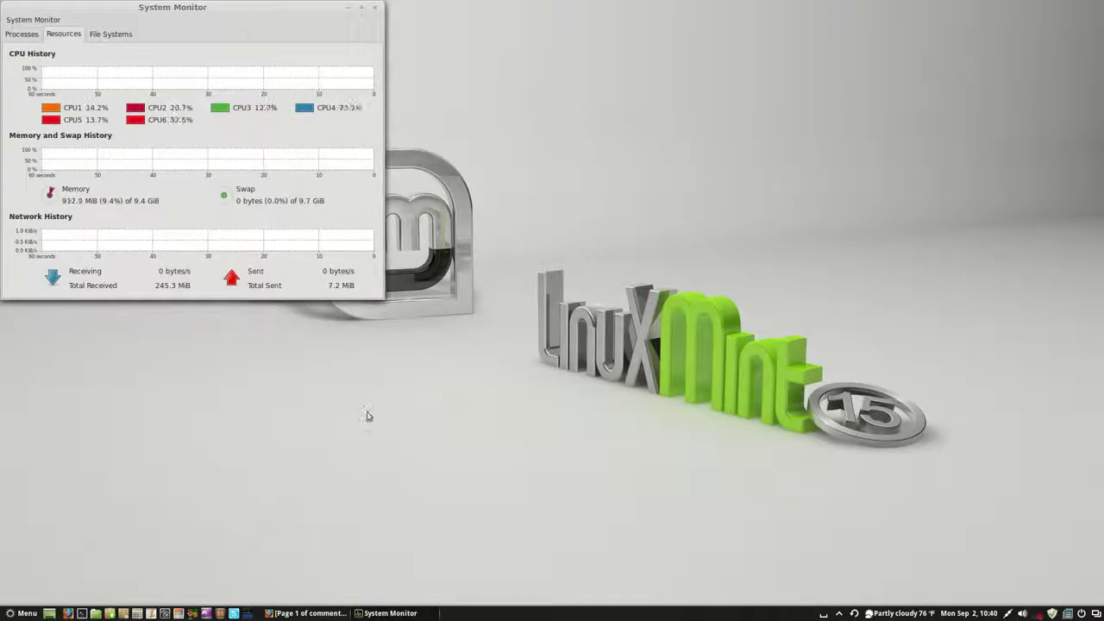
{"action": "left_click_drag", "start_coordinate": [227, 14], "coordinate": [465, 177]}
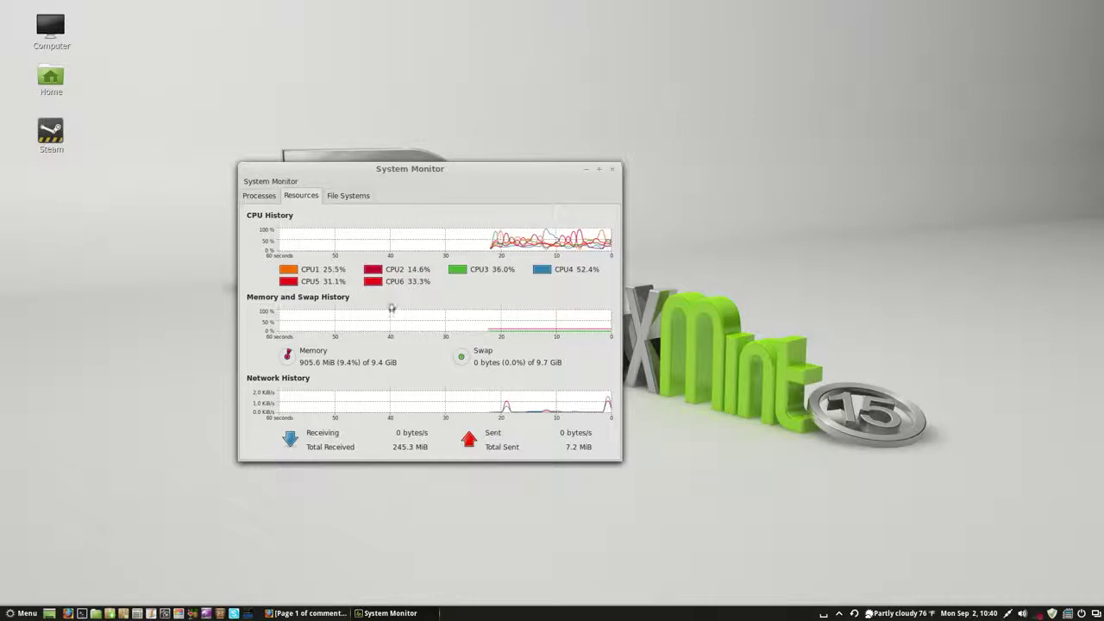
- View the File Systems, Processes and Resources pages of System Monitor
{"action": "left_click", "coordinate": [344, 198]}
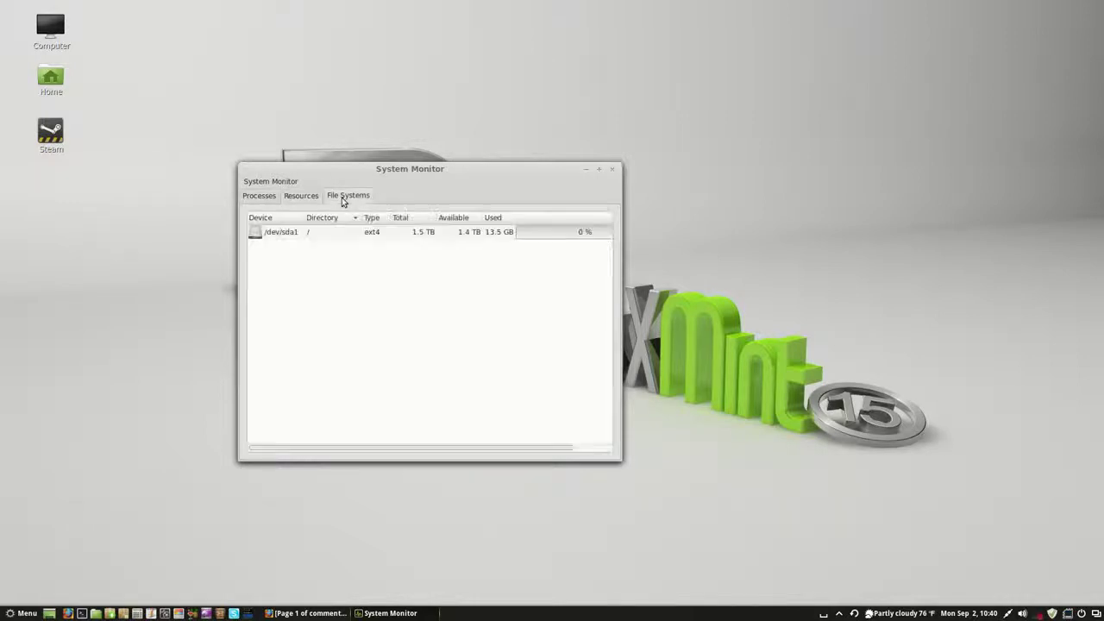
{"action": "left_click", "coordinate": [260, 198]}
{"action": "left_click", "coordinate": [297, 198]}
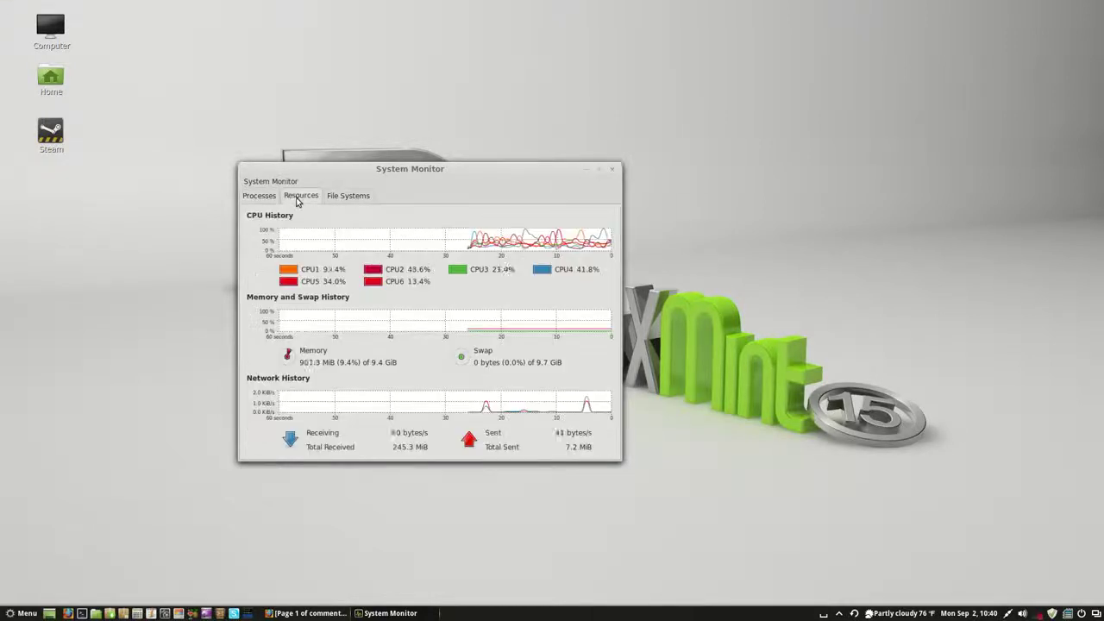
- Switch to Firefox to look at the open Facebook and YouTube pages, minimize it and close System Monitor
{"action": "left_click", "coordinate": [308, 614]}
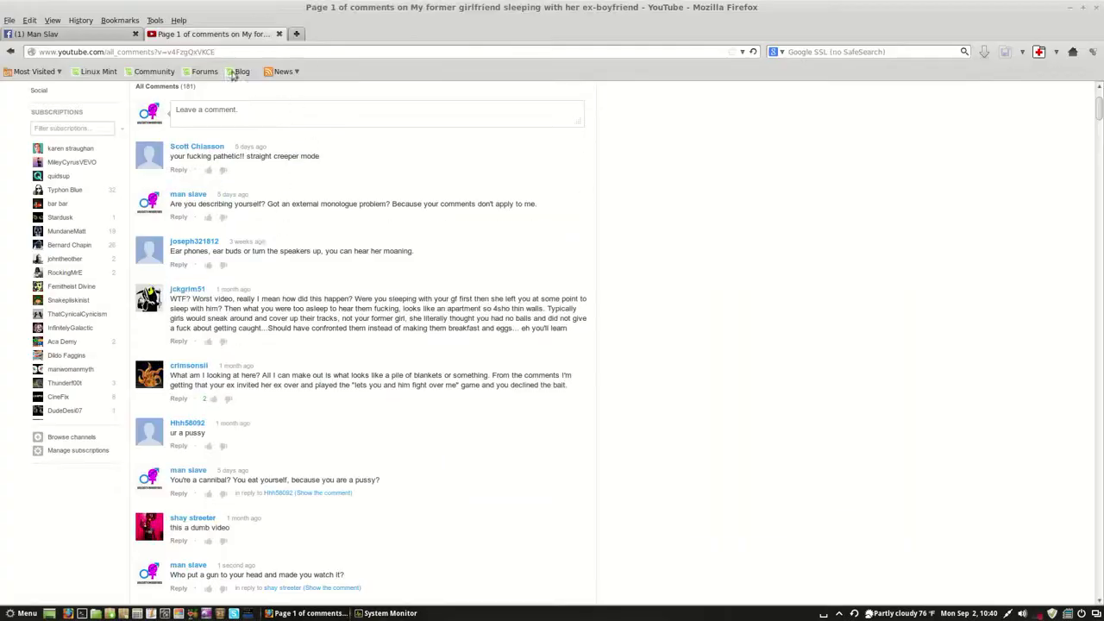
{"action": "left_click", "coordinate": [79, 36]}
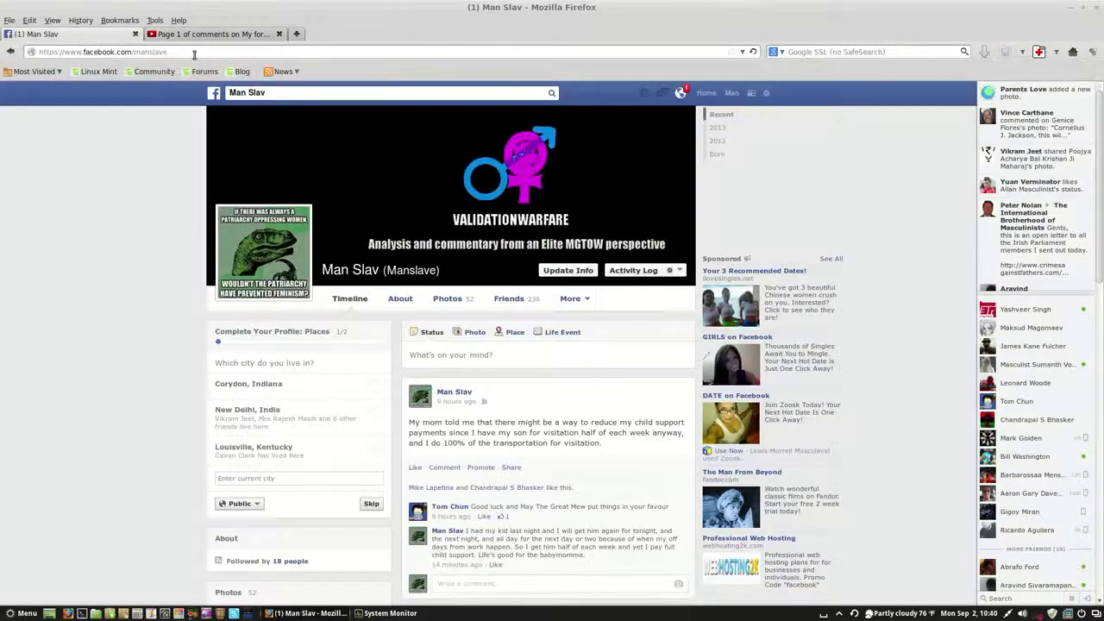
{"action": "left_click", "coordinate": [222, 36]}
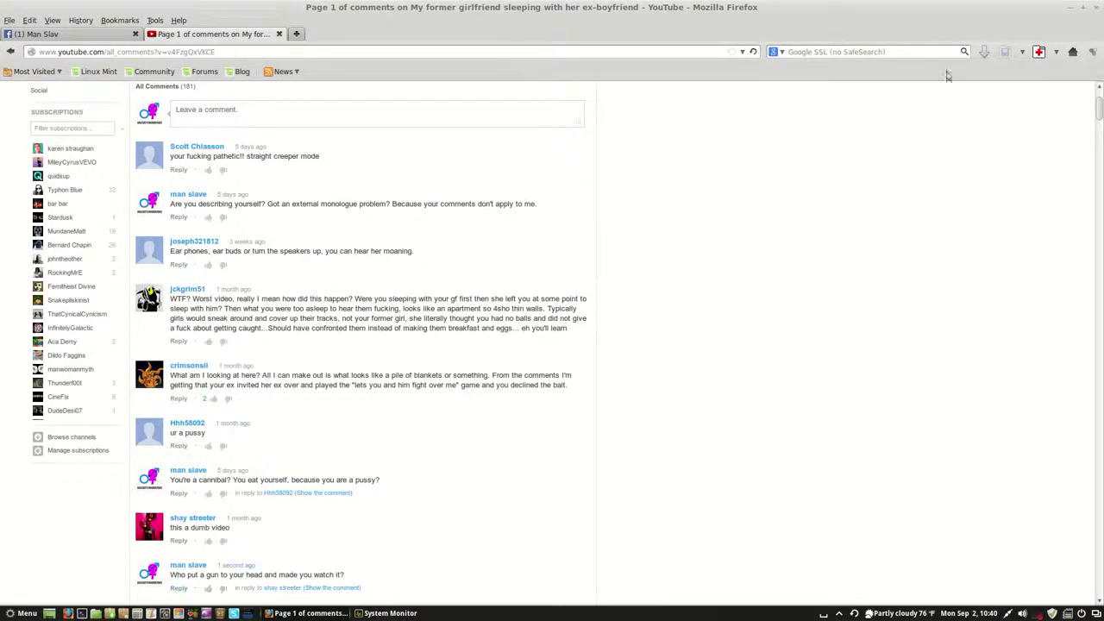
{"action": "left_click", "coordinate": [1073, 7]}
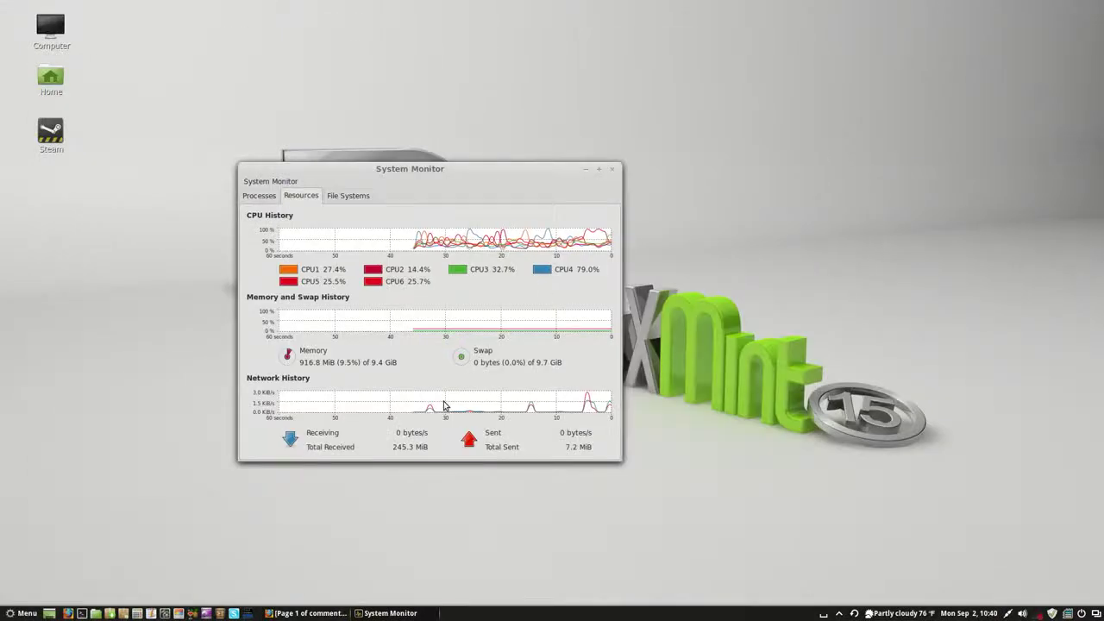
{"action": "left_click", "coordinate": [612, 170]}
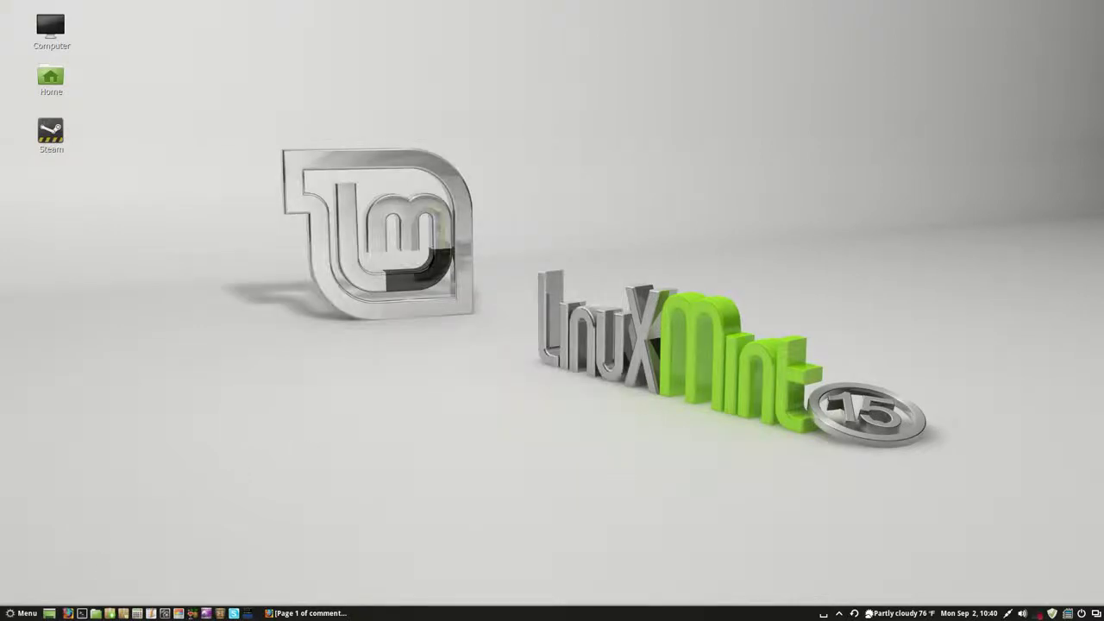
- Look through the first programs in the Sound & Video category of the application menu and launch HandBrake
{"action": "left_click", "coordinate": [22, 615]}
{"action": "mouse_move", "coordinate": [100, 484]}
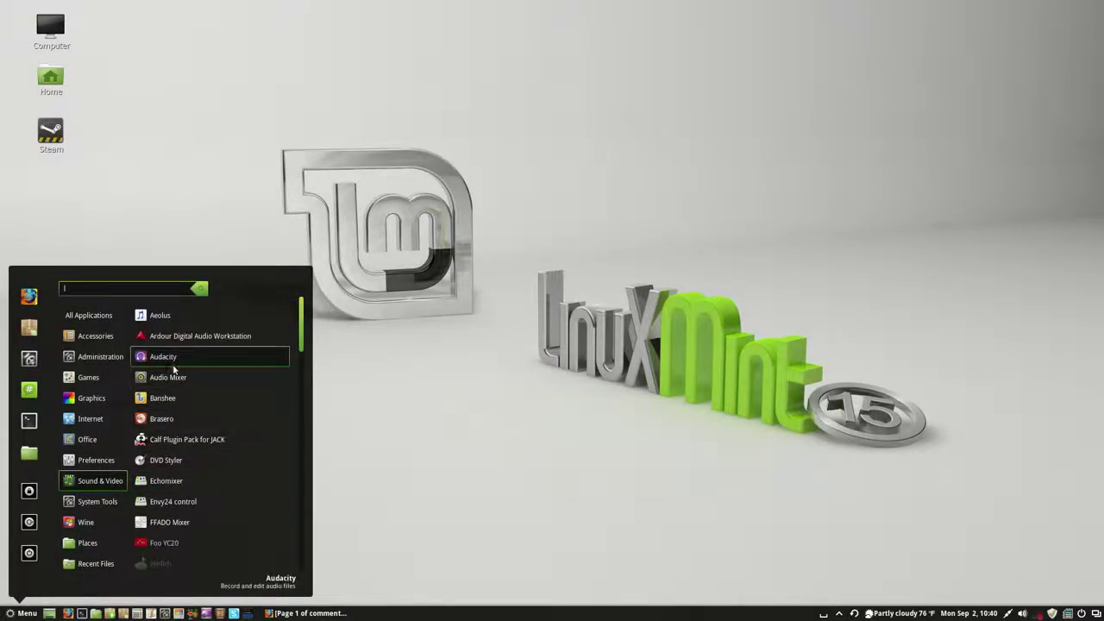
{"action": "scroll", "coordinate": [177, 419], "scroll_direction": "down", "scroll_amount": 3}
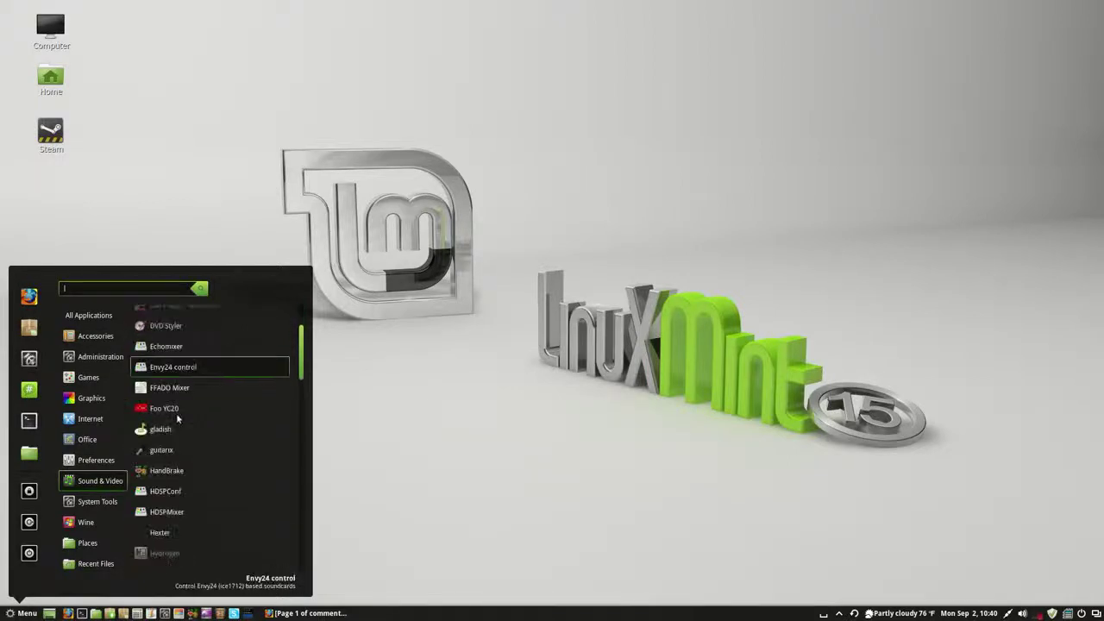
{"action": "left_click", "coordinate": [173, 474]}
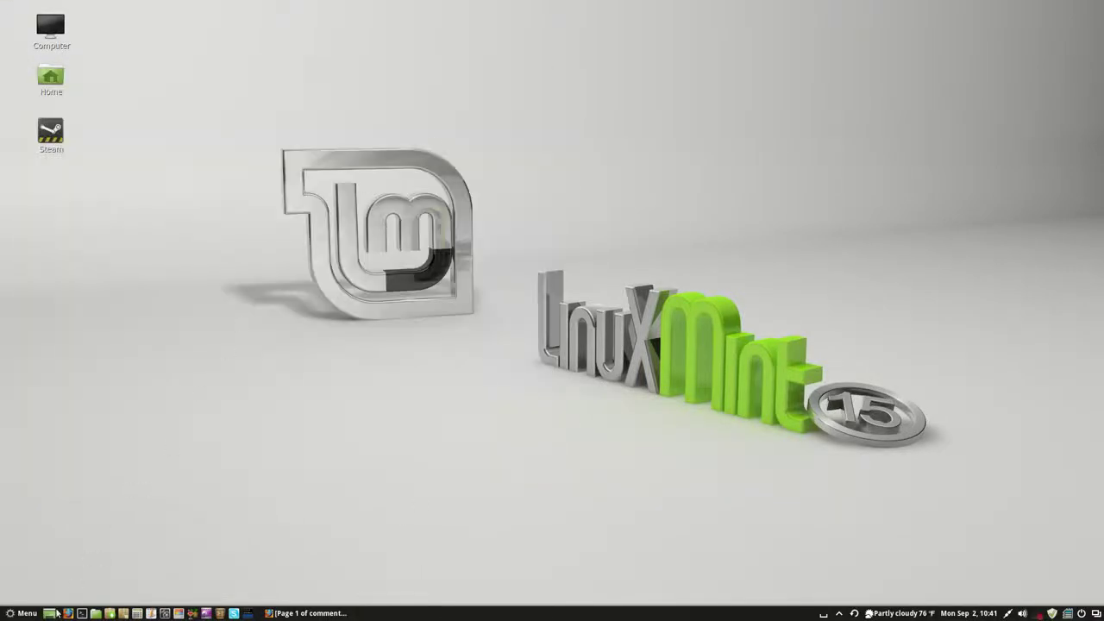
- Browse the whole Sound & Video category of the application menu, from the audio and video editors down to the media players
{"action": "left_click", "coordinate": [31, 613]}
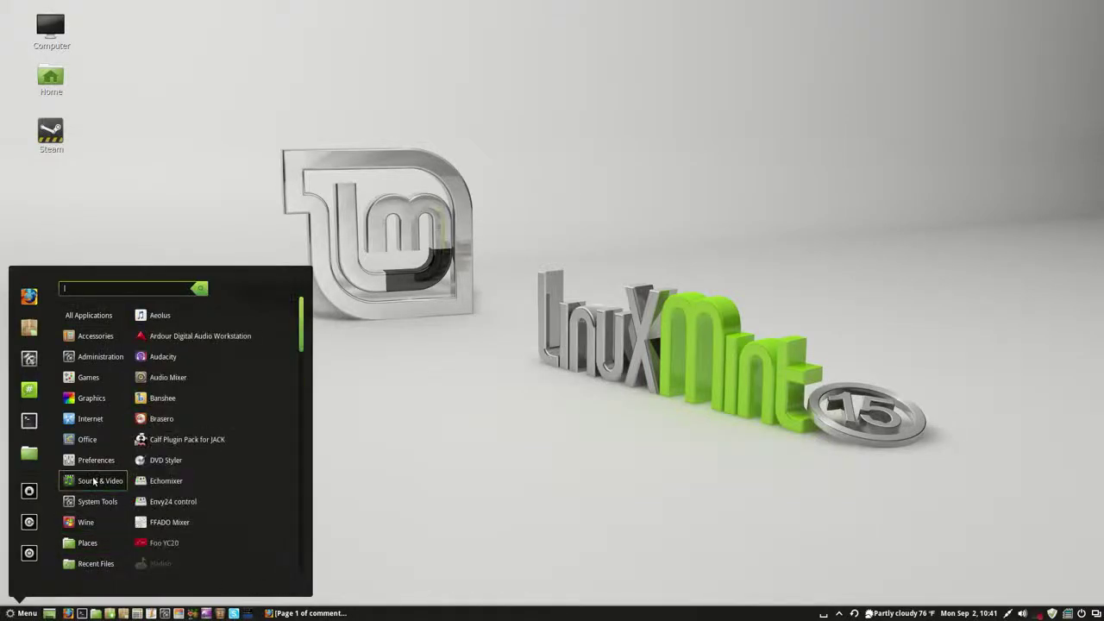
{"action": "scroll", "coordinate": [213, 511], "scroll_direction": "down", "scroll_amount": 6}
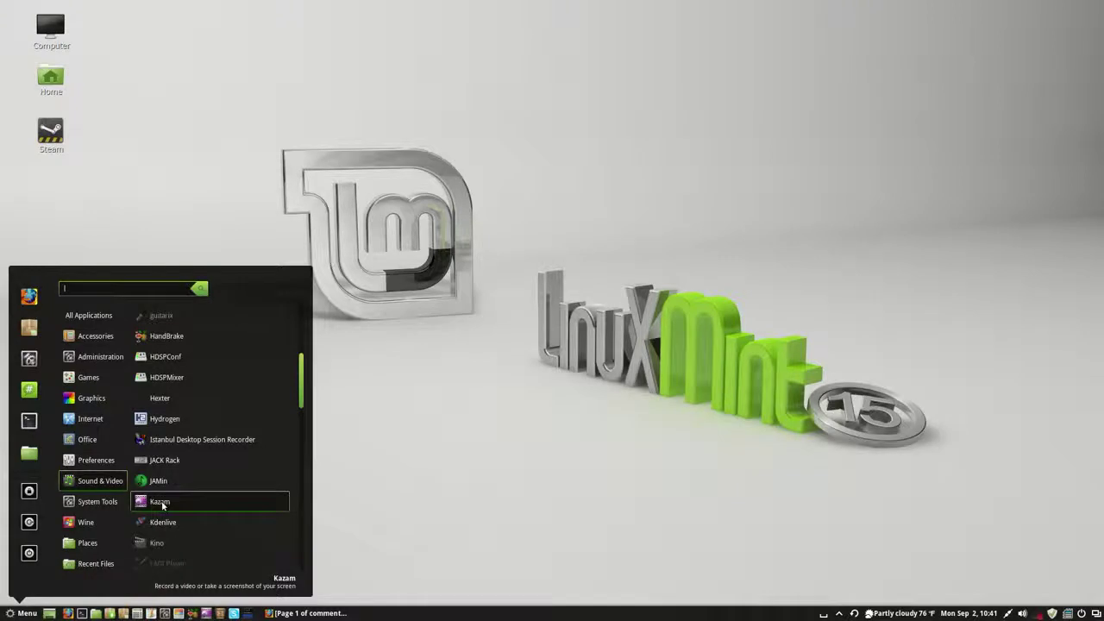
{"action": "scroll", "coordinate": [177, 508], "scroll_direction": "down", "scroll_amount": 3}
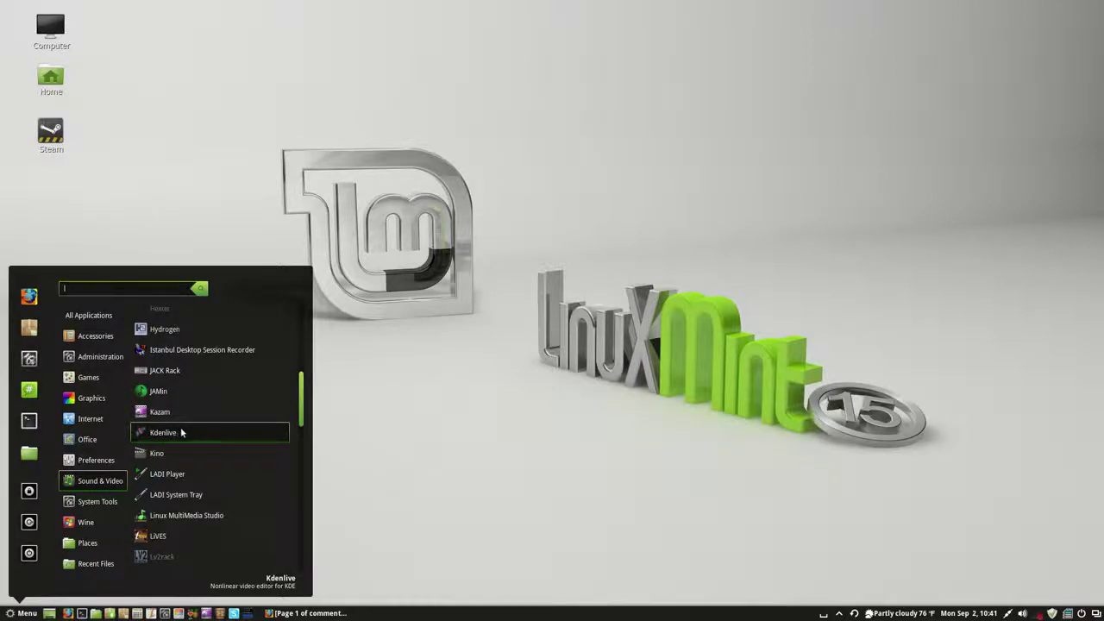
{"action": "scroll", "coordinate": [188, 443], "scroll_direction": "down", "scroll_amount": 2}
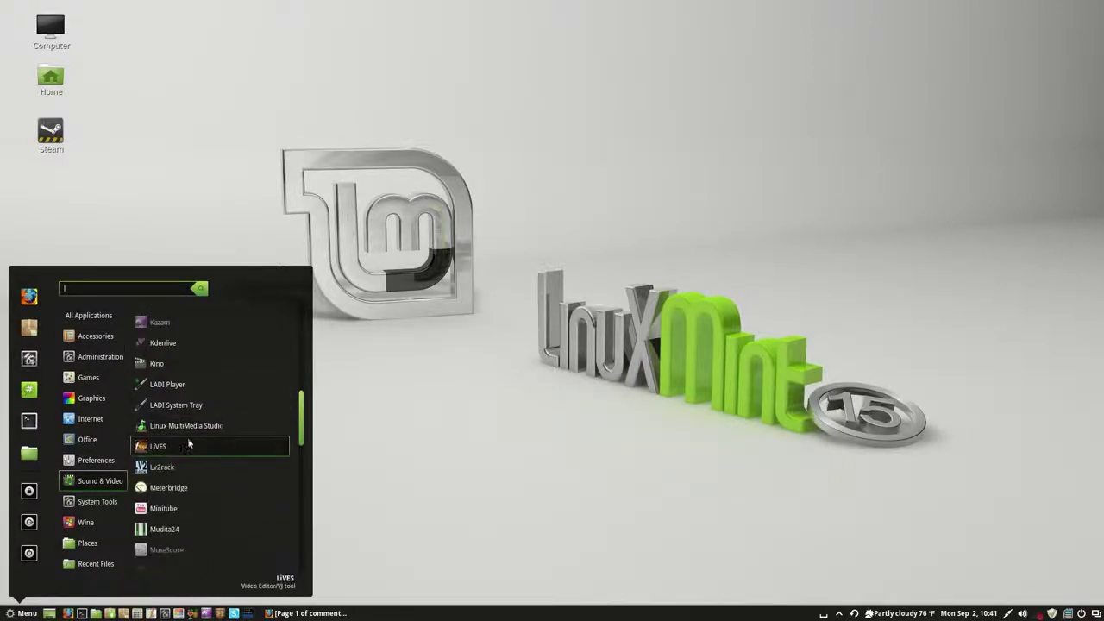
{"action": "scroll", "coordinate": [192, 453], "scroll_direction": "down", "scroll_amount": 2}
{"action": "scroll", "coordinate": [192, 453], "scroll_direction": "down", "scroll_amount": 1}
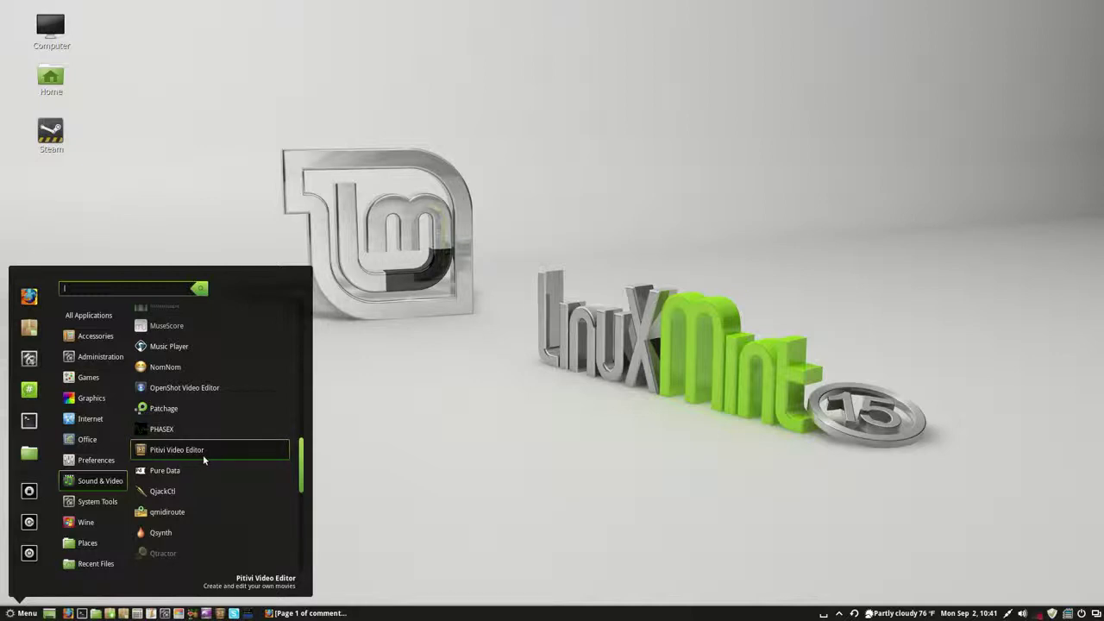
{"action": "scroll", "coordinate": [203, 457], "scroll_direction": "down", "scroll_amount": 4}
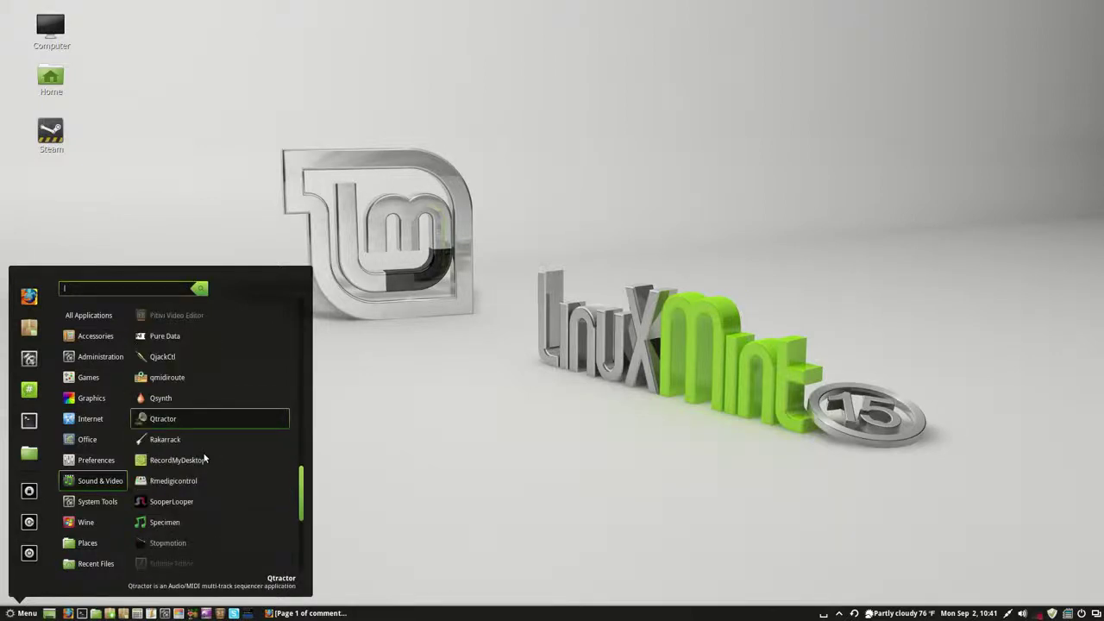
{"action": "scroll", "coordinate": [210, 467], "scroll_direction": "down", "scroll_amount": 4}
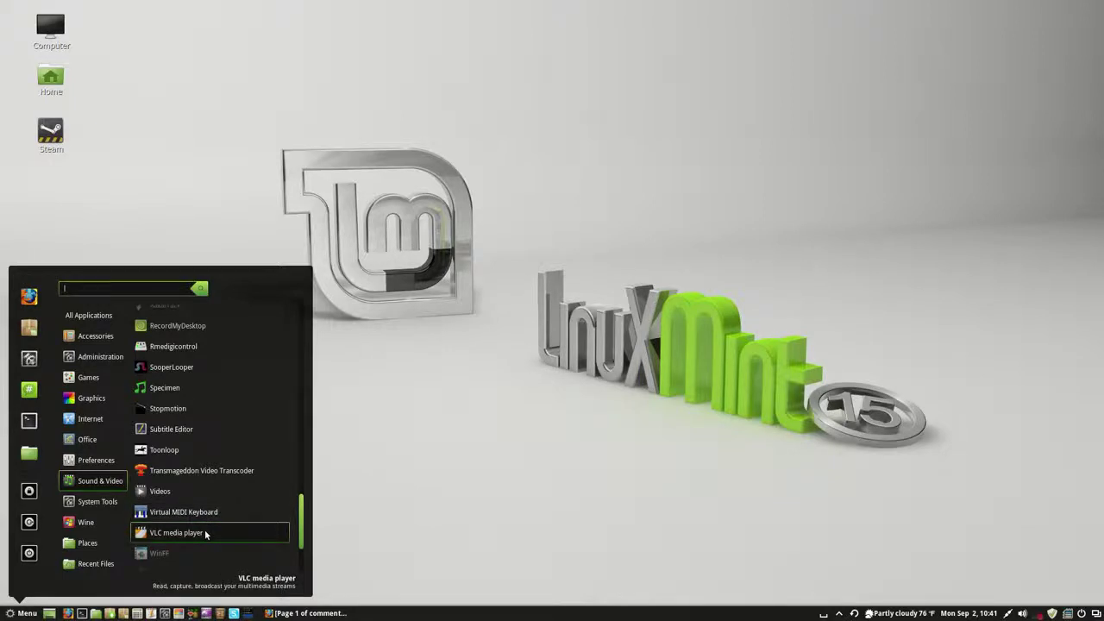
{"action": "scroll", "coordinate": [208, 534], "scroll_direction": "down", "scroll_amount": 3}
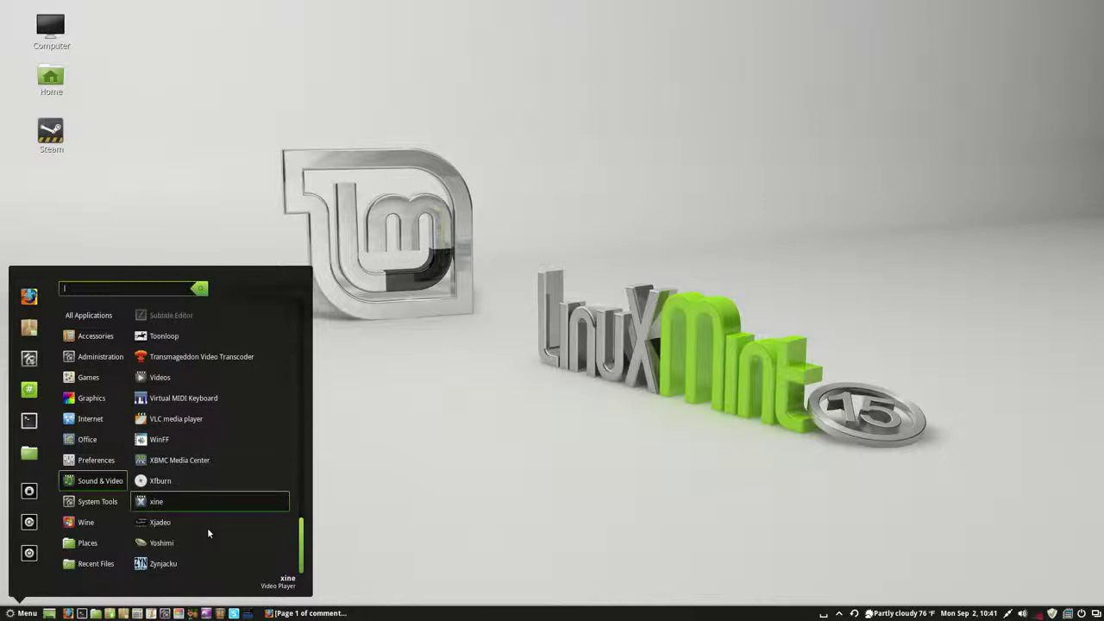
- Look through the System Tools, Wine, Places and Accessories categories of the application menu
{"action": "mouse_move", "coordinate": [97, 502]}
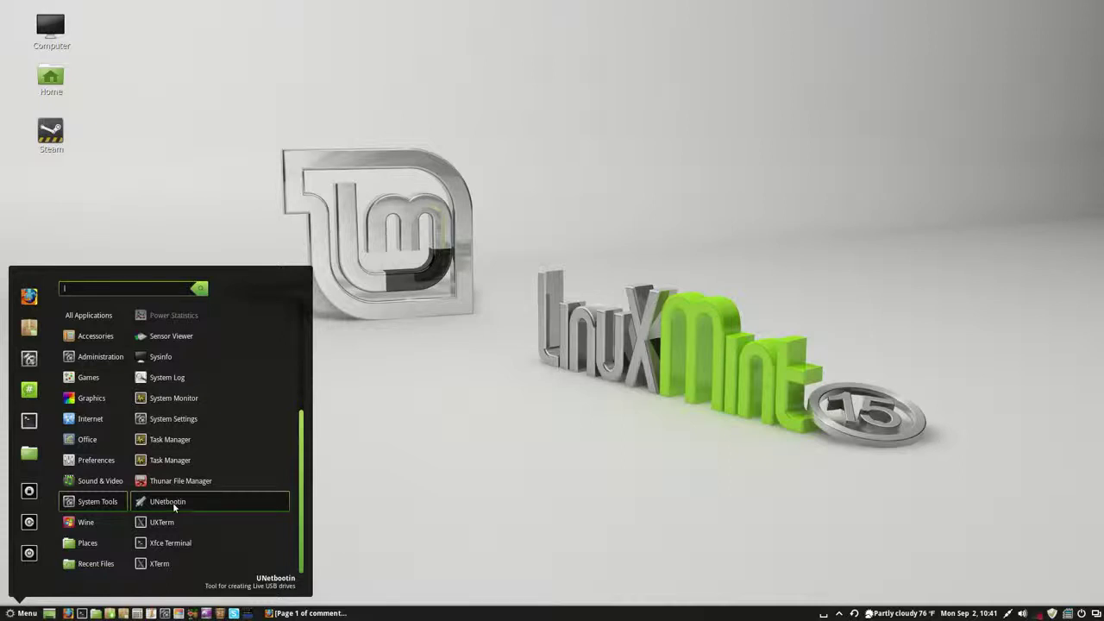
{"action": "scroll", "coordinate": [180, 507], "scroll_direction": "up", "scroll_amount": 4}
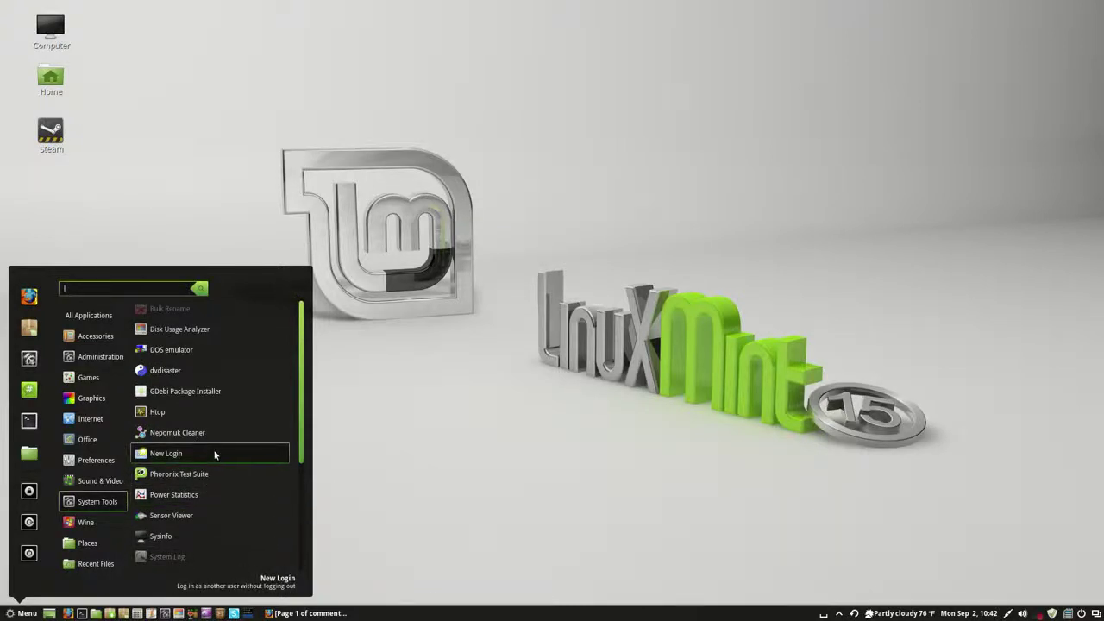
{"action": "scroll", "coordinate": [215, 455], "scroll_direction": "down", "scroll_amount": 4}
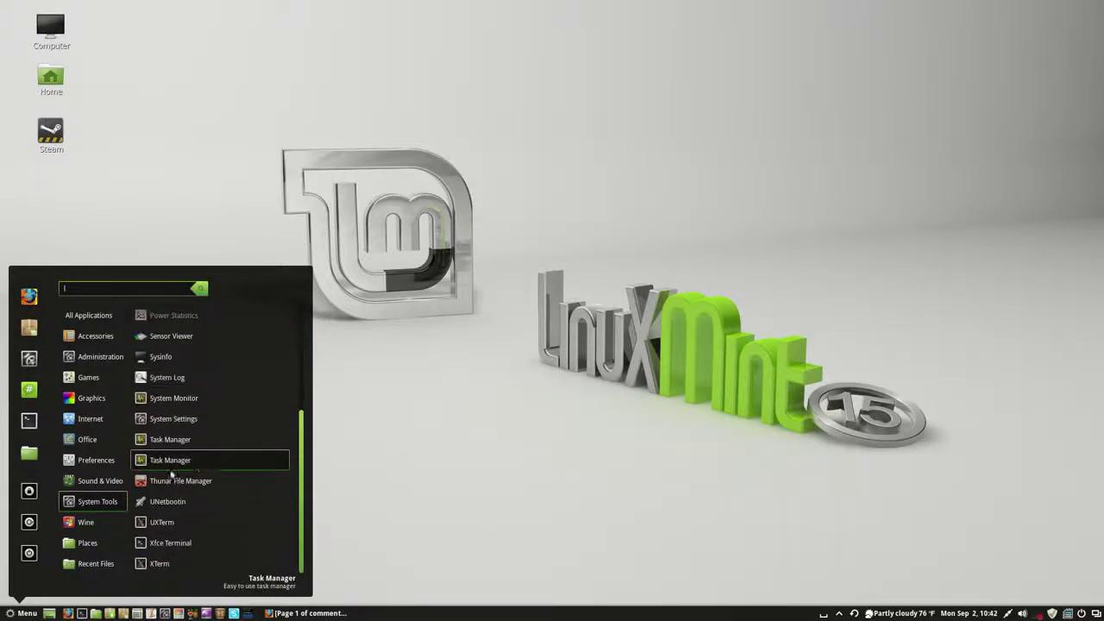
{"action": "mouse_move", "coordinate": [90, 522]}
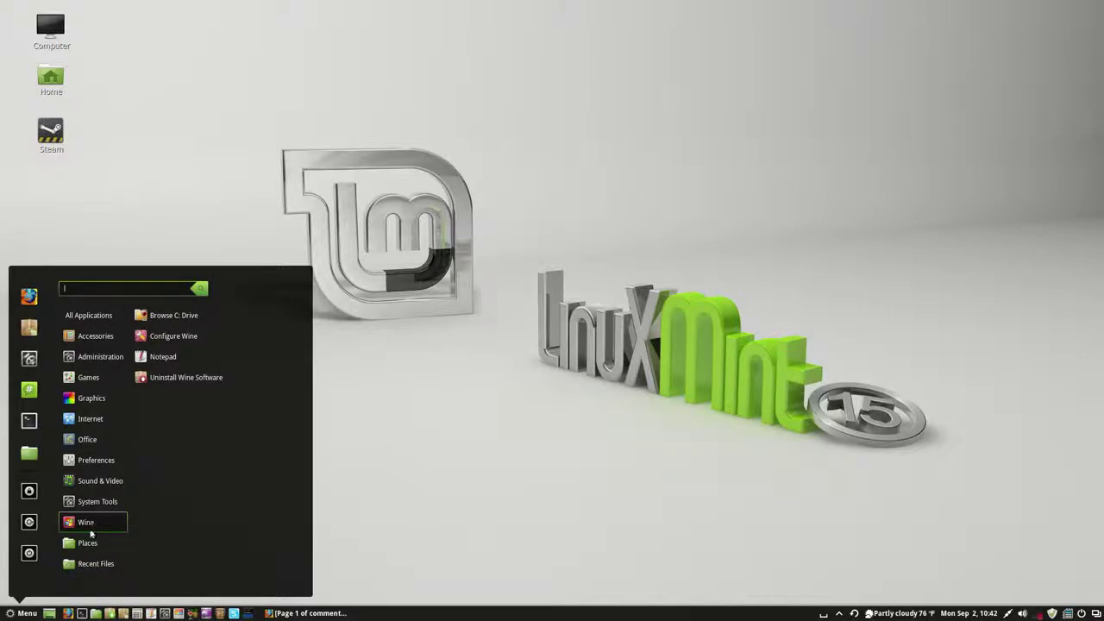
{"action": "mouse_move", "coordinate": [88, 549]}
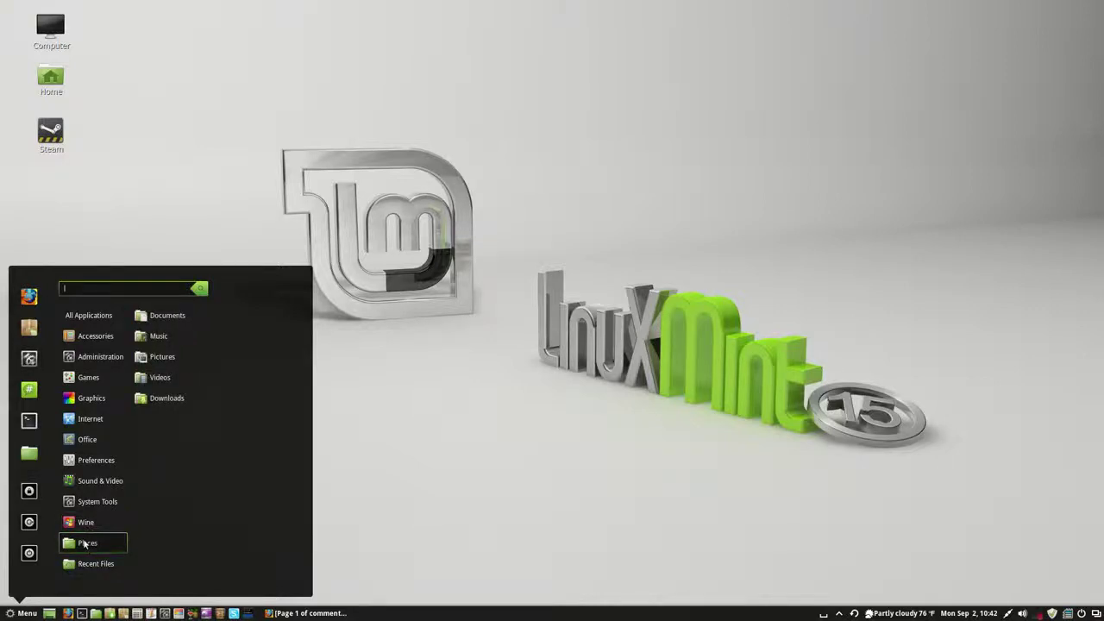
{"action": "mouse_move", "coordinate": [86, 336]}
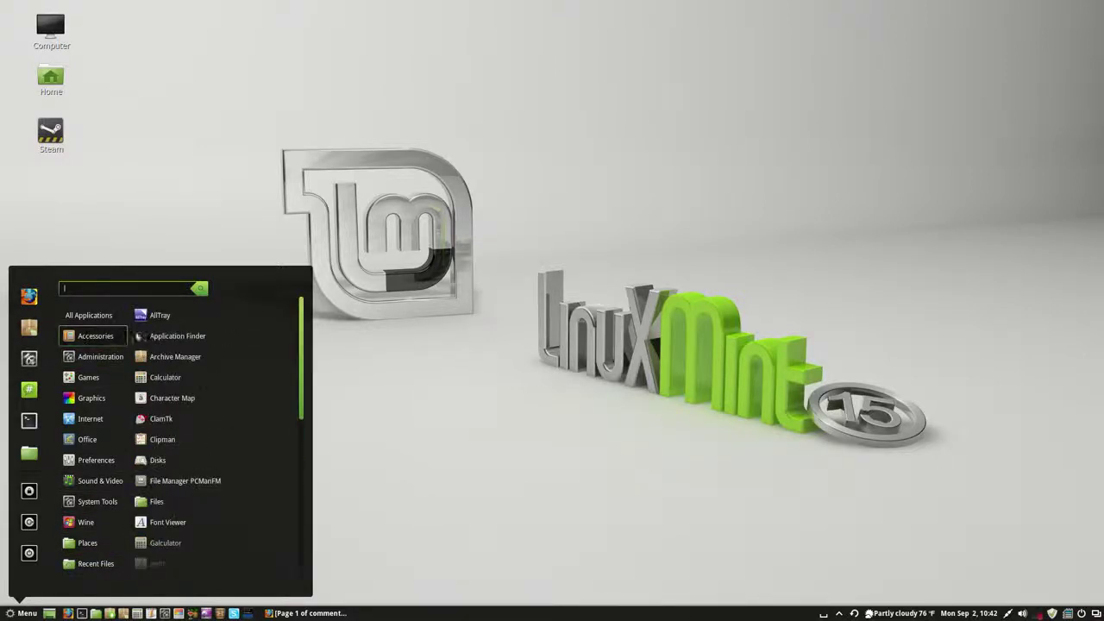
- Open the Themes settings and browse the most popular themes available online
{"action": "left_click", "coordinate": [374, 422]}
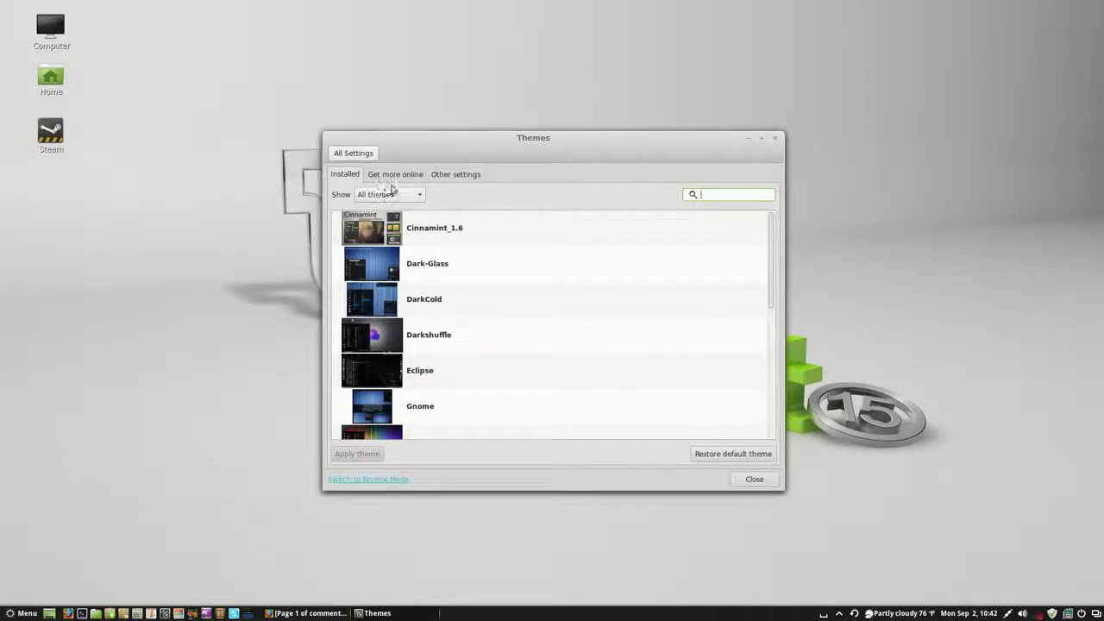
{"action": "left_click", "coordinate": [397, 174]}
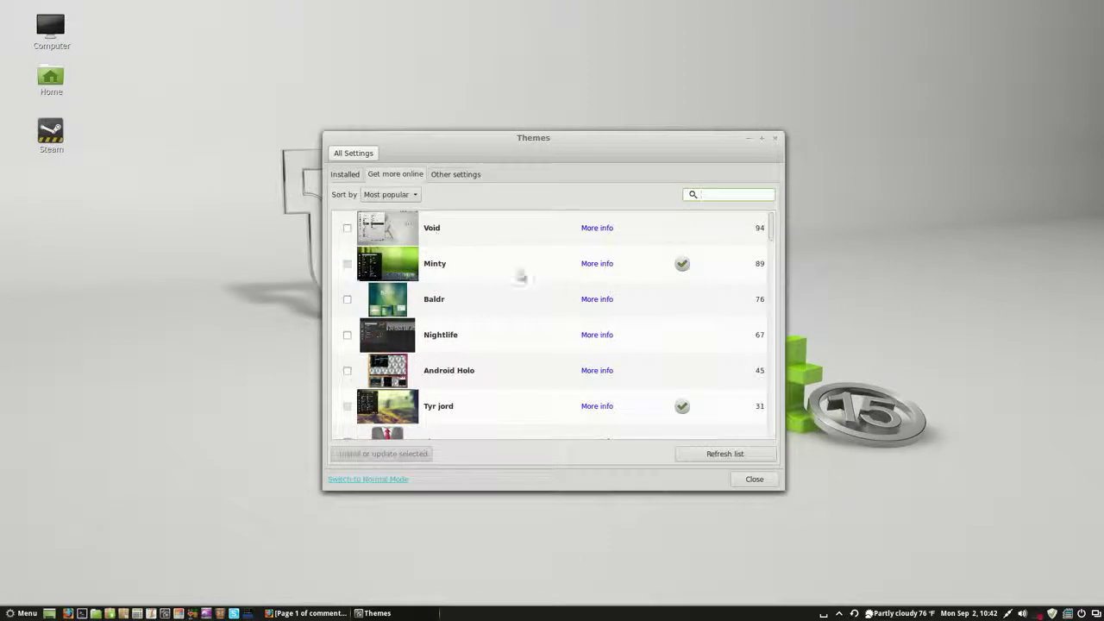
{"action": "left_click_drag", "start_coordinate": [772, 235], "coordinate": [739, 216]}
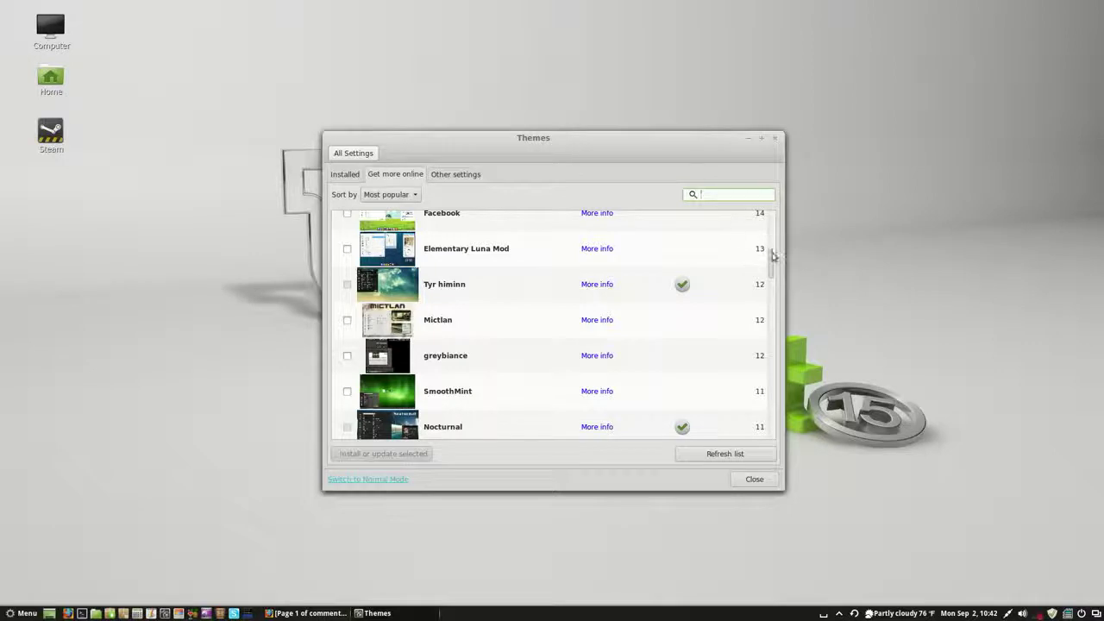
{"action": "left_click_drag", "start_coordinate": [770, 264], "coordinate": [768, 296]}
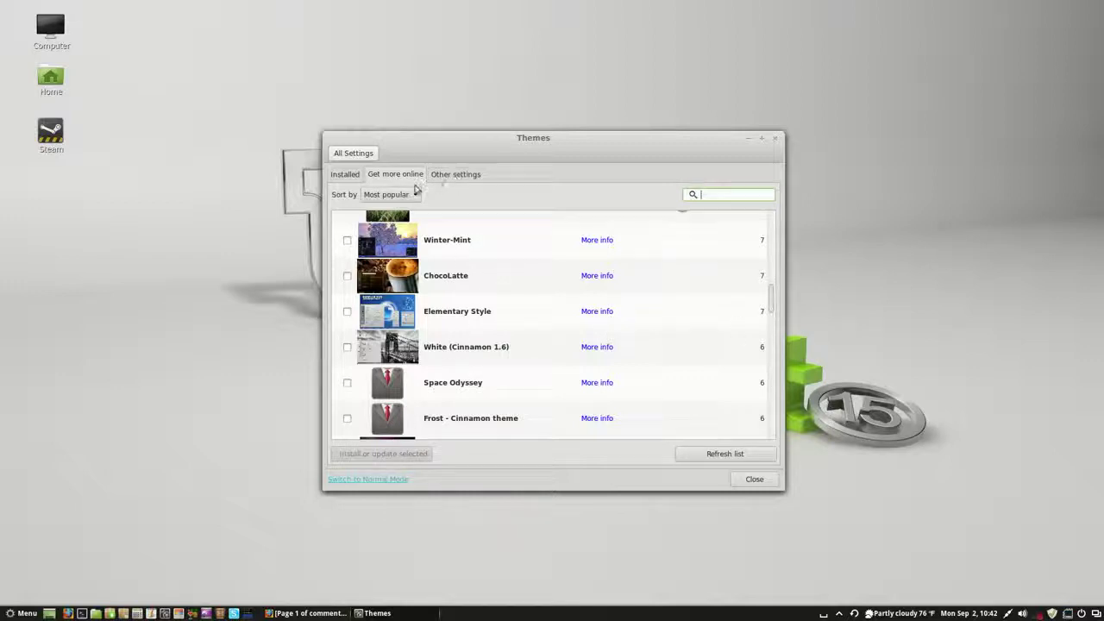
- Apply the ICS theme from the list of installed themes
{"action": "left_click", "coordinate": [353, 178]}
{"action": "scroll", "coordinate": [461, 324], "scroll_direction": "down", "scroll_amount": 2}
{"action": "left_click", "coordinate": [372, 388]}
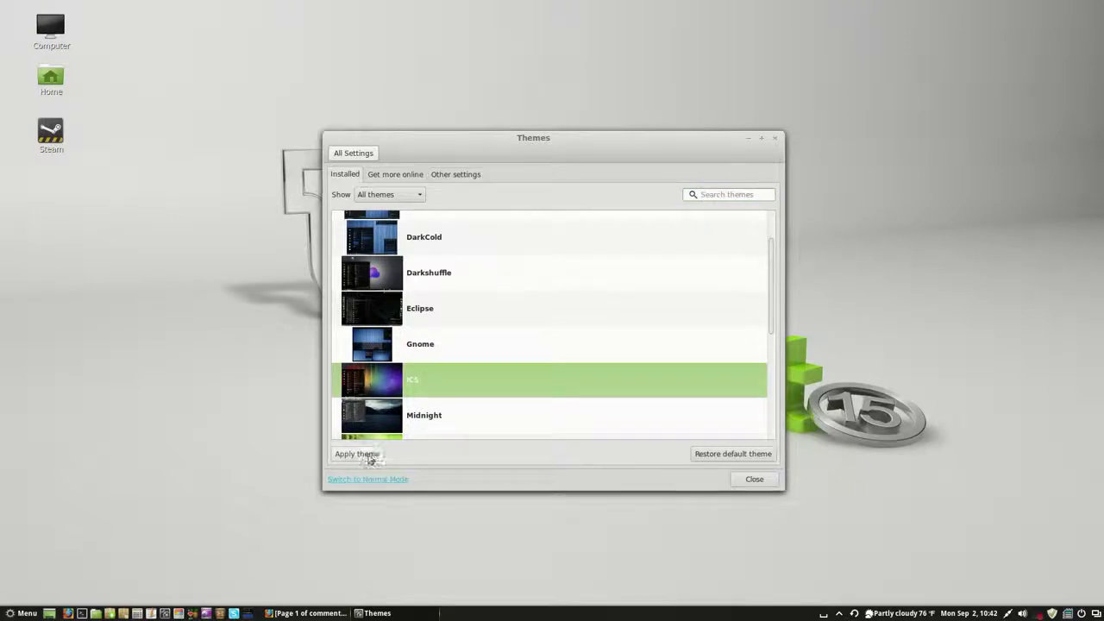
{"action": "scroll", "coordinate": [493, 364], "scroll_direction": "down", "scroll_amount": 5}
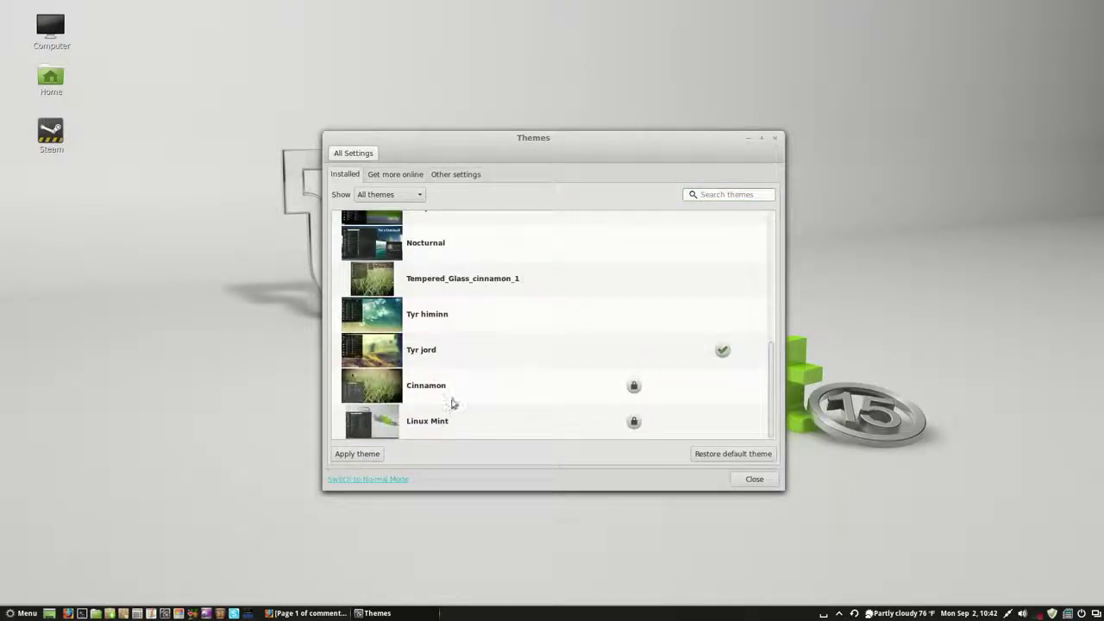
{"action": "scroll", "coordinate": [528, 363], "scroll_direction": "up", "scroll_amount": 5}
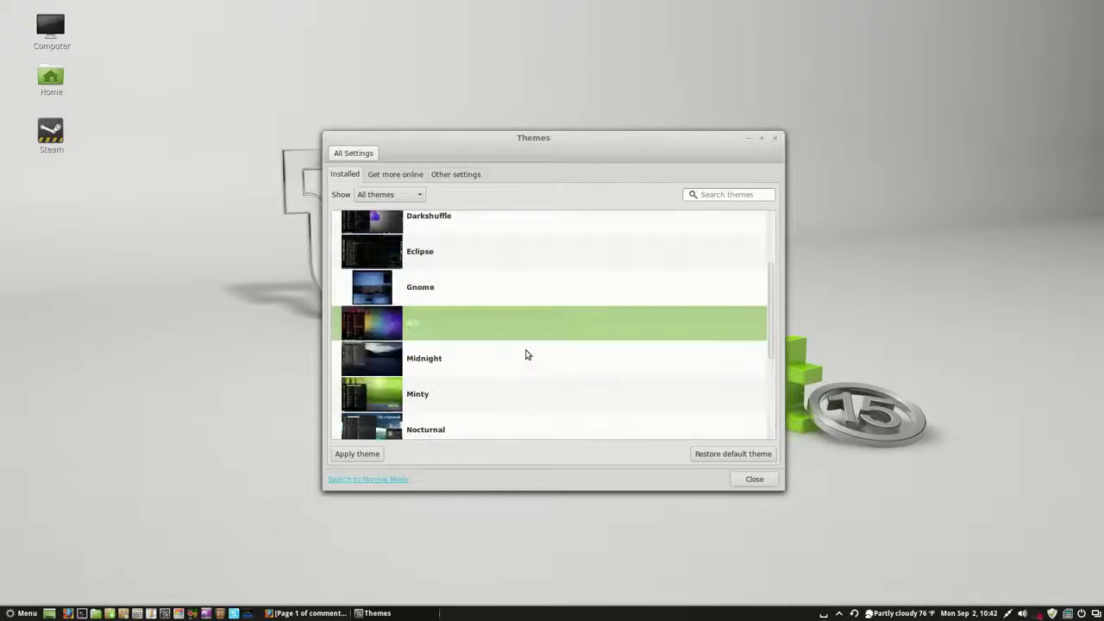
{"action": "left_click", "coordinate": [360, 453]}
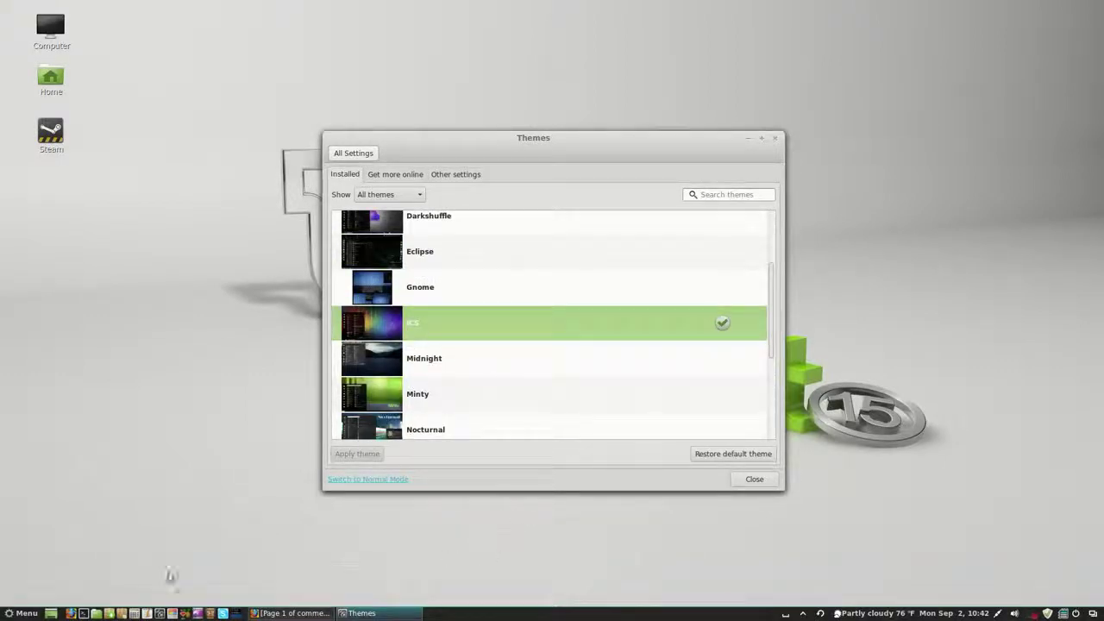
- Look at the Graphics and Sound & Video categories of the application menu in the ICS theme
{"action": "left_click", "coordinate": [24, 612]}
{"action": "mouse_move", "coordinate": [105, 392]}
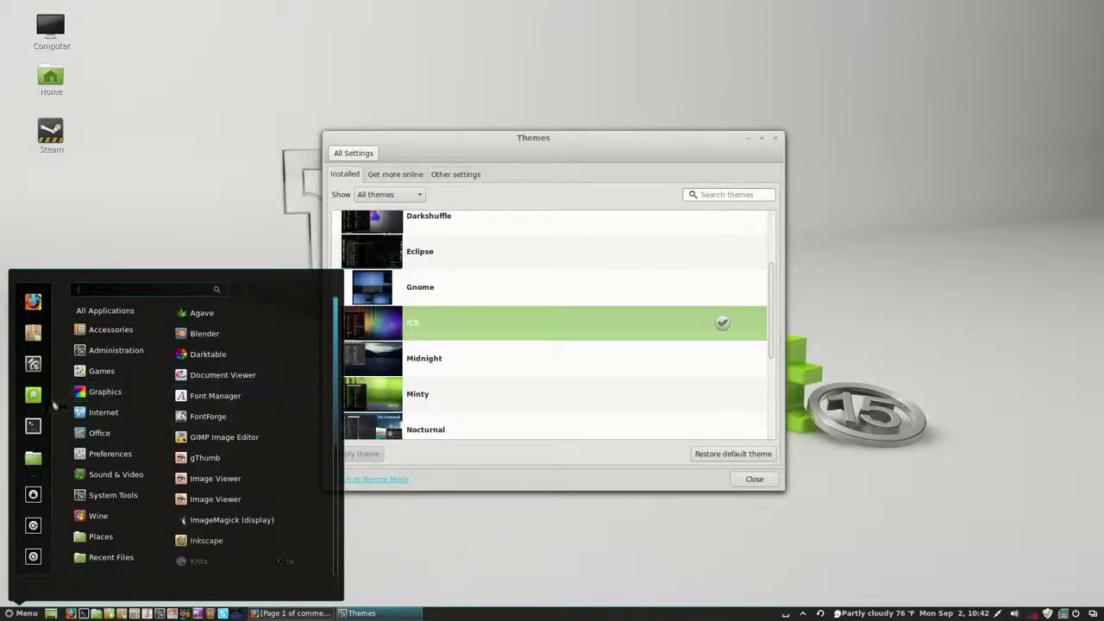
{"action": "mouse_move", "coordinate": [116, 474]}
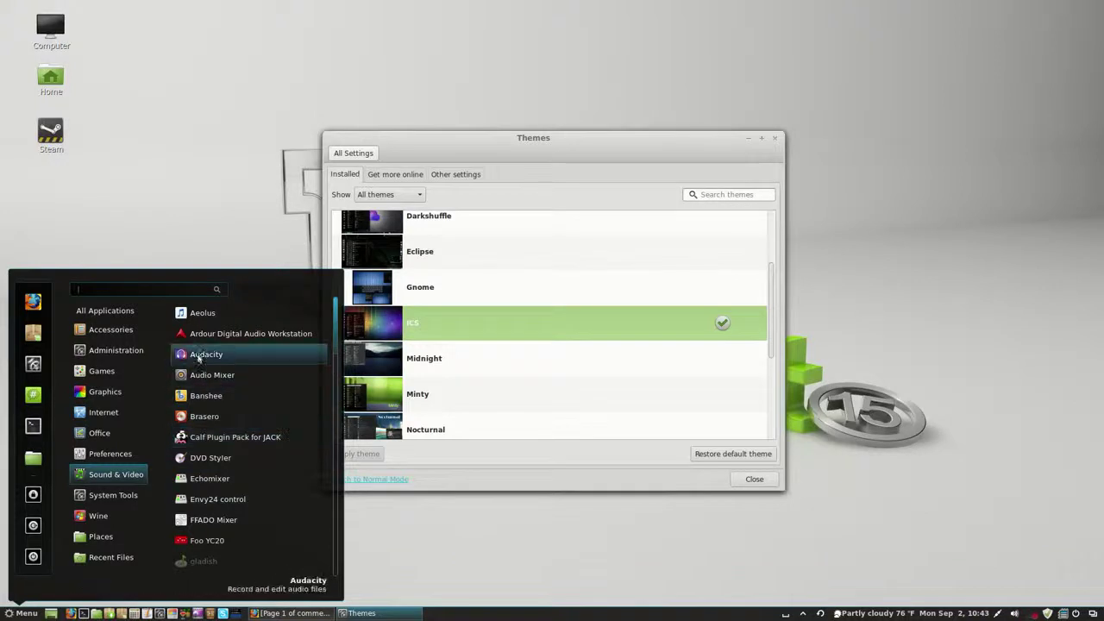
{"action": "left_click", "coordinate": [474, 349]}
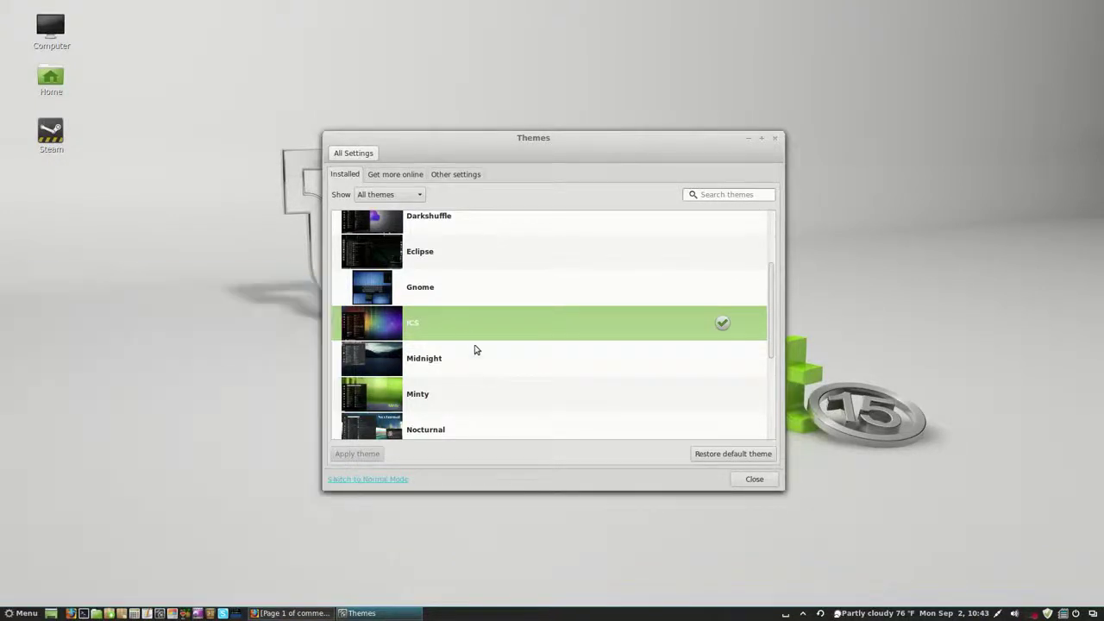
- Apply the installed Eclipse theme and preview how the application menu looks with it
{"action": "left_click", "coordinate": [376, 257]}
{"action": "left_click", "coordinate": [347, 455]}
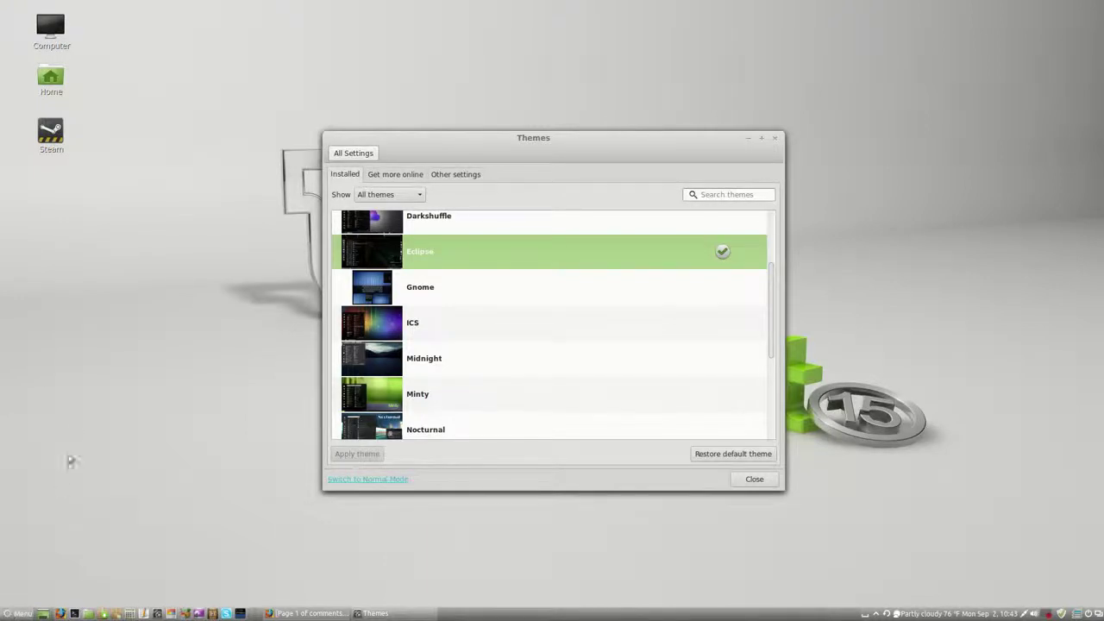
{"action": "key", "text": "super"}
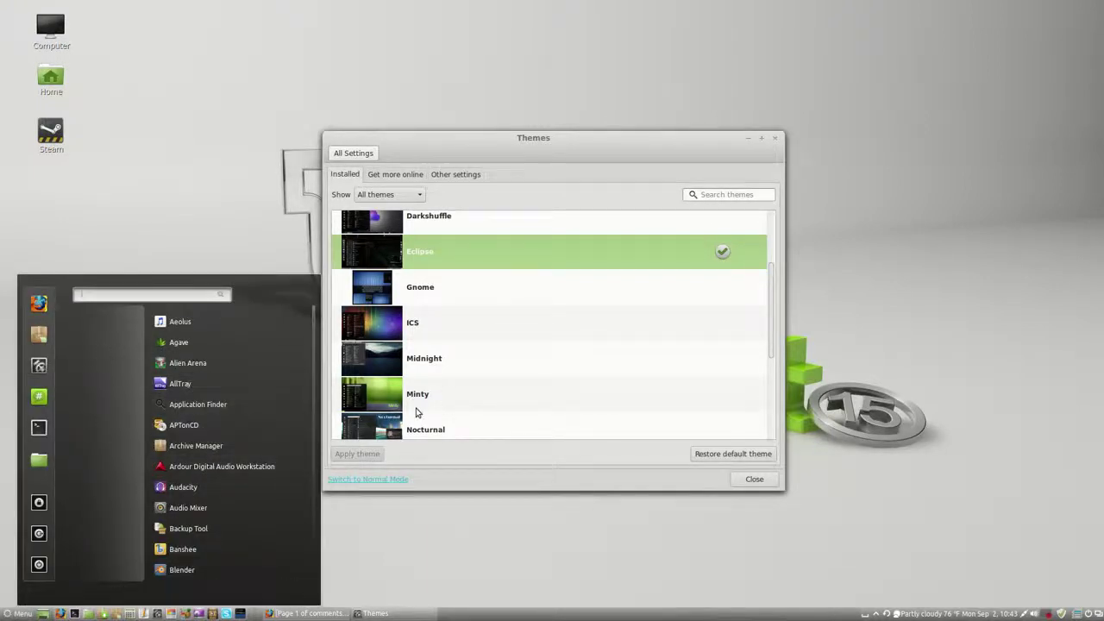
{"action": "left_click", "coordinate": [498, 325]}
- Apply the installed Gnome theme and view the System Tools and Preferences categories of the application menu in it
{"action": "scroll", "coordinate": [490, 320], "scroll_direction": "up", "scroll_amount": 2}
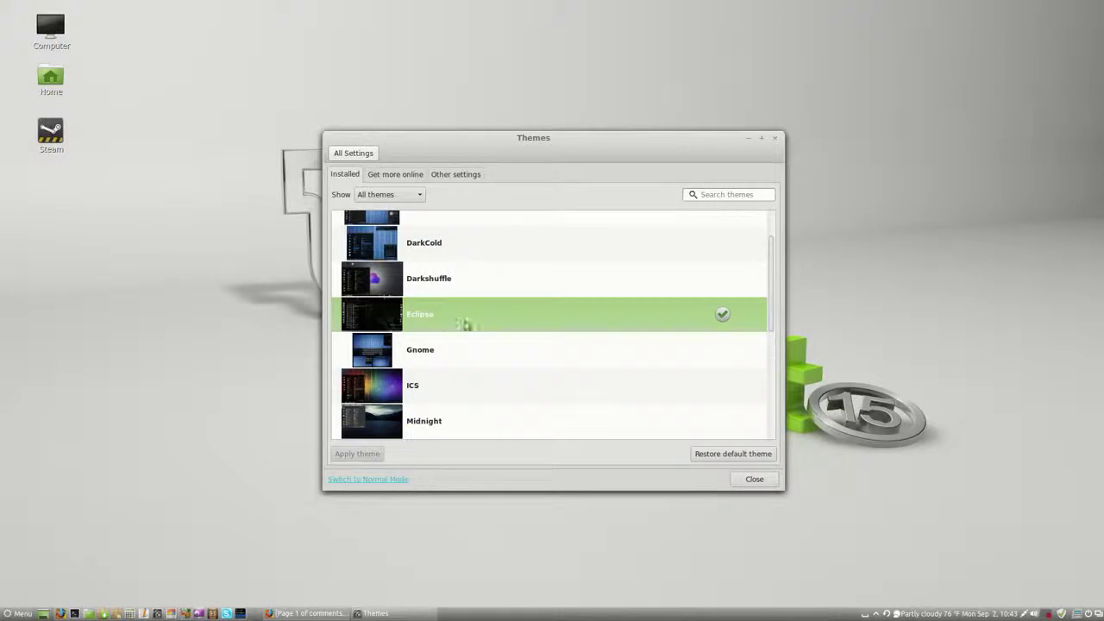
{"action": "left_click", "coordinate": [377, 363]}
{"action": "left_click", "coordinate": [369, 453]}
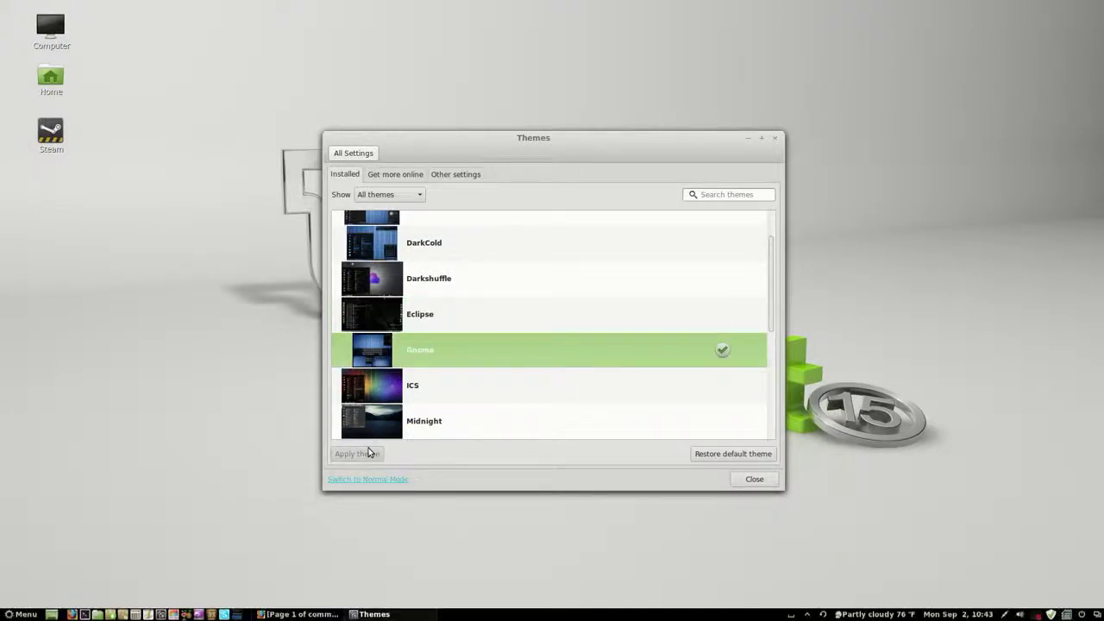
{"action": "left_click", "coordinate": [13, 614]}
{"action": "mouse_move", "coordinate": [104, 491]}
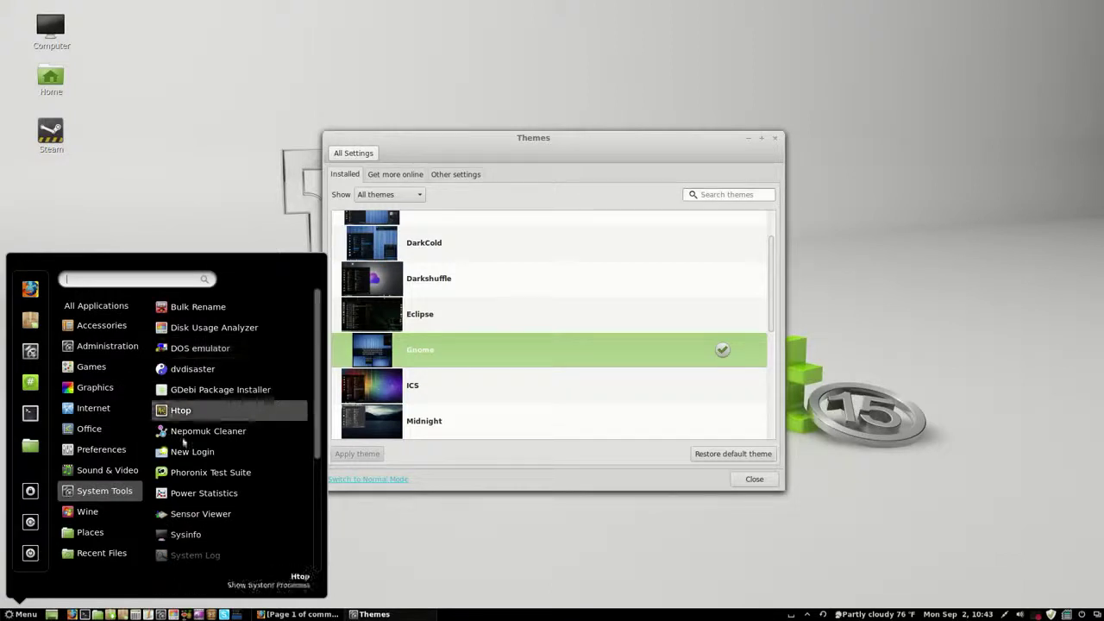
{"action": "mouse_move", "coordinate": [121, 452]}
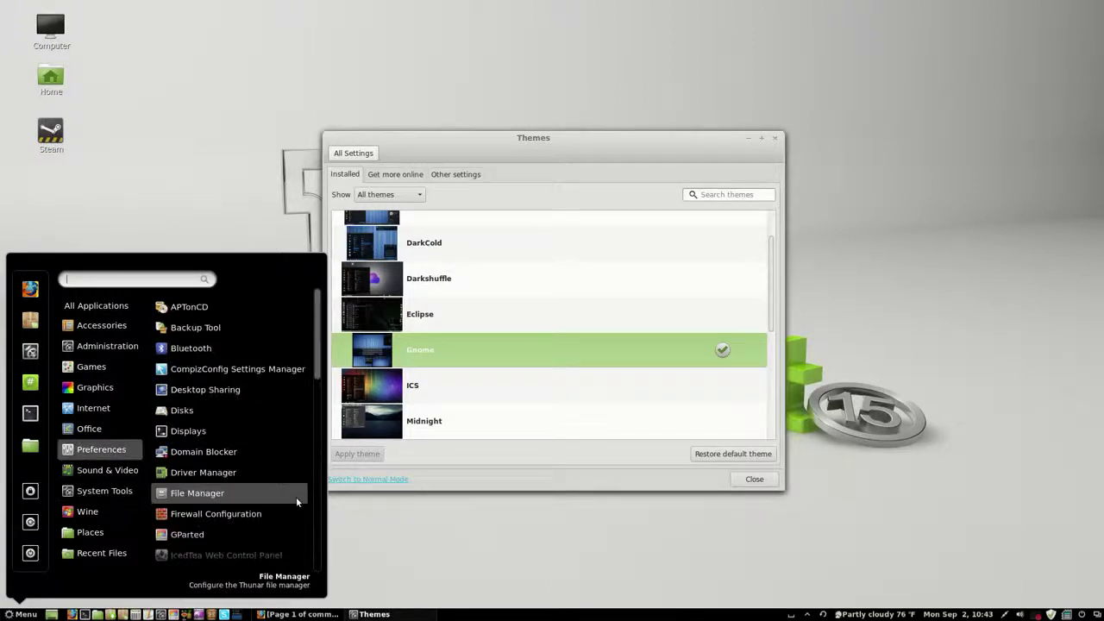
{"action": "left_click", "coordinate": [534, 394]}
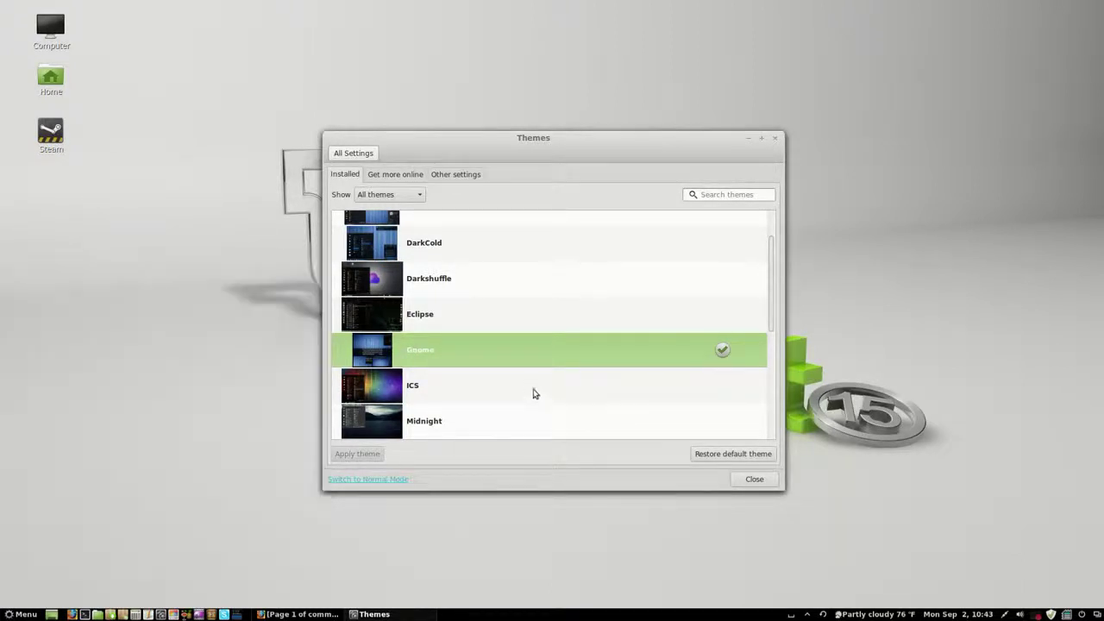
- Apply the installed Darkshuffle theme and preview the application menu in its style
{"action": "left_click", "coordinate": [345, 286]}
{"action": "left_click", "coordinate": [361, 453]}
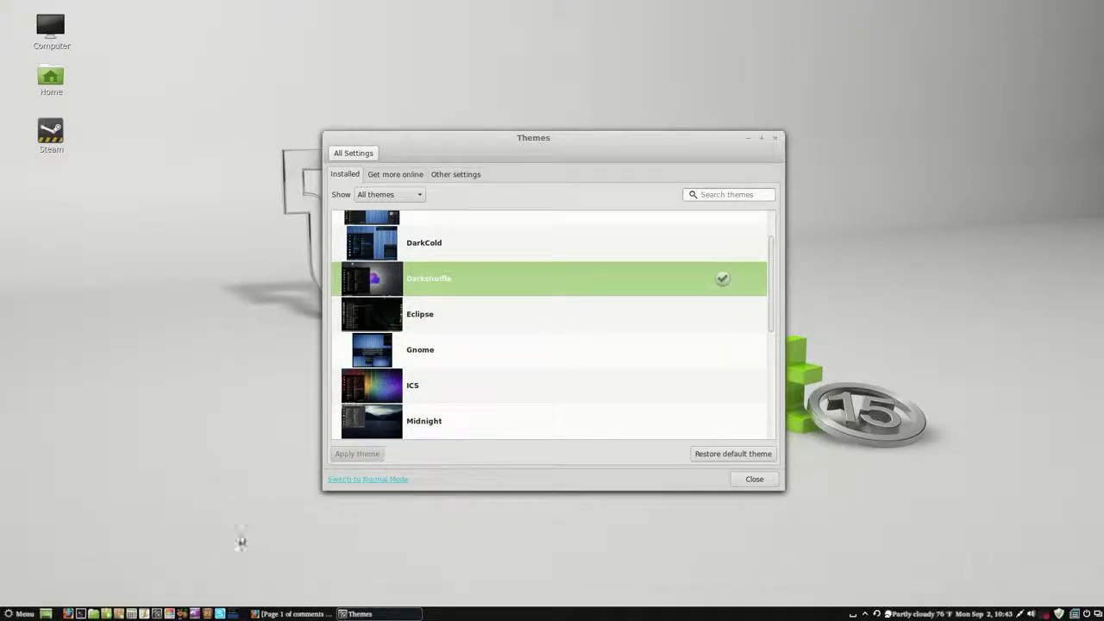
{"action": "left_click", "coordinate": [24, 614]}
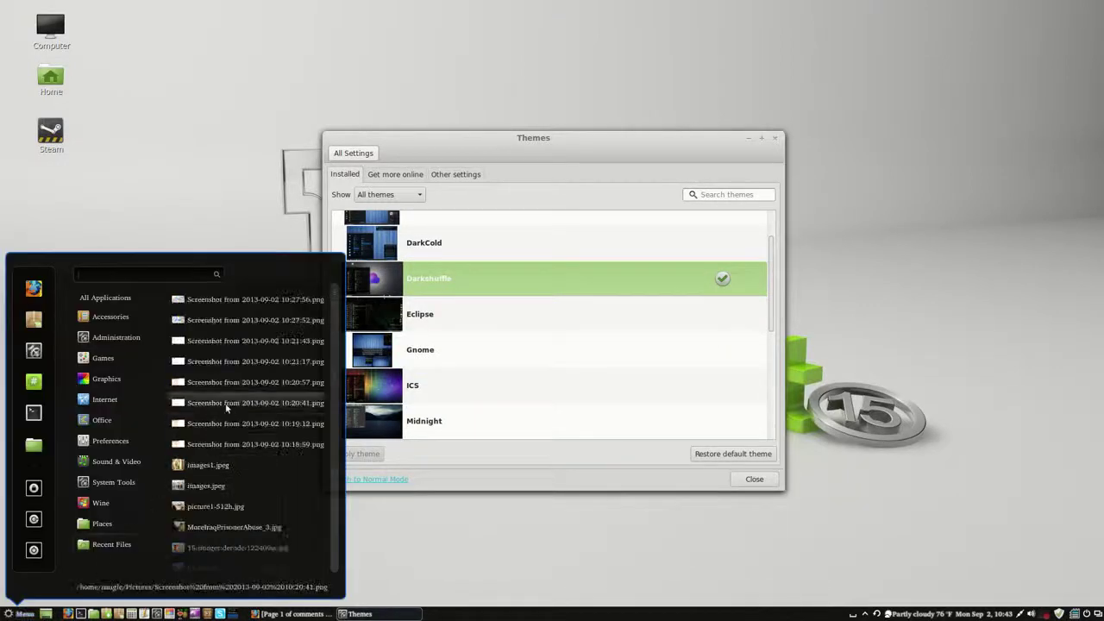
{"action": "left_click", "coordinate": [514, 427]}
- Apply the installed Dark-Glass theme and preview the application menu with it
{"action": "scroll", "coordinate": [515, 399], "scroll_direction": "up", "scroll_amount": 1}
{"action": "scroll", "coordinate": [515, 399], "scroll_direction": "up", "scroll_amount": 1}
{"action": "left_click", "coordinate": [405, 274]}
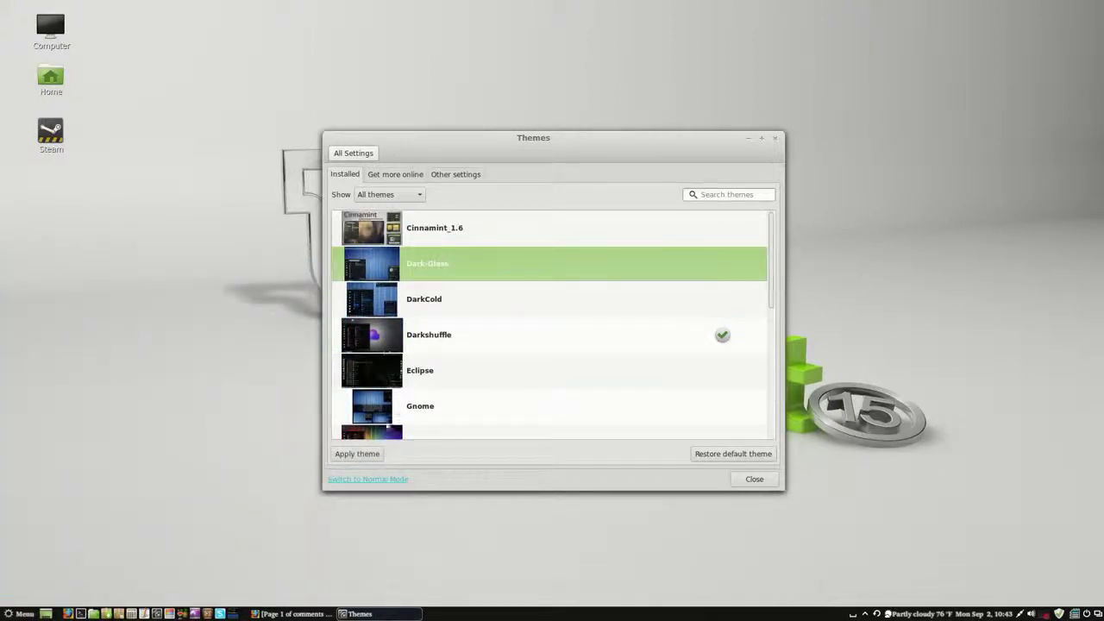
{"action": "left_click", "coordinate": [363, 455]}
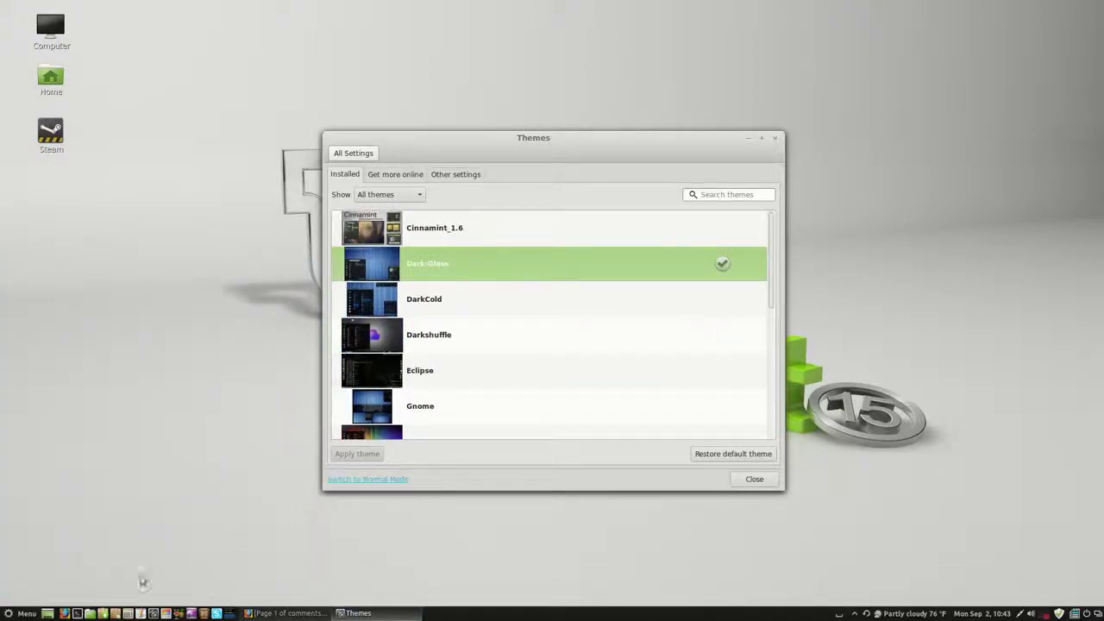
{"action": "left_click", "coordinate": [24, 613]}
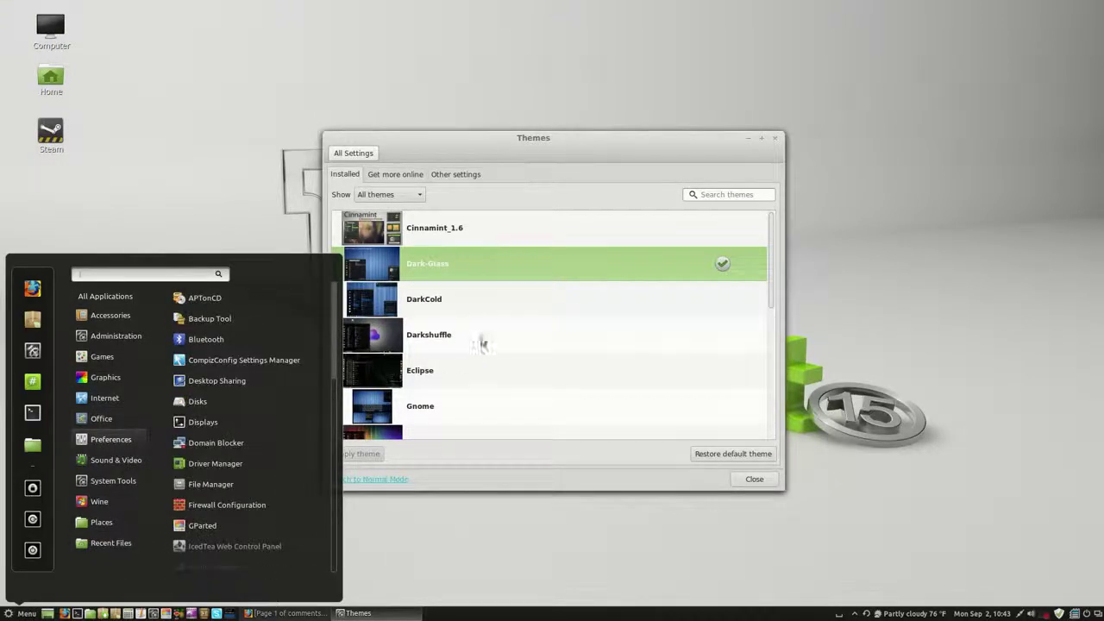
- Apply the installed DarkCold theme and check the look of the application menu
{"action": "left_click", "coordinate": [382, 302]}
{"action": "left_click", "coordinate": [348, 457]}
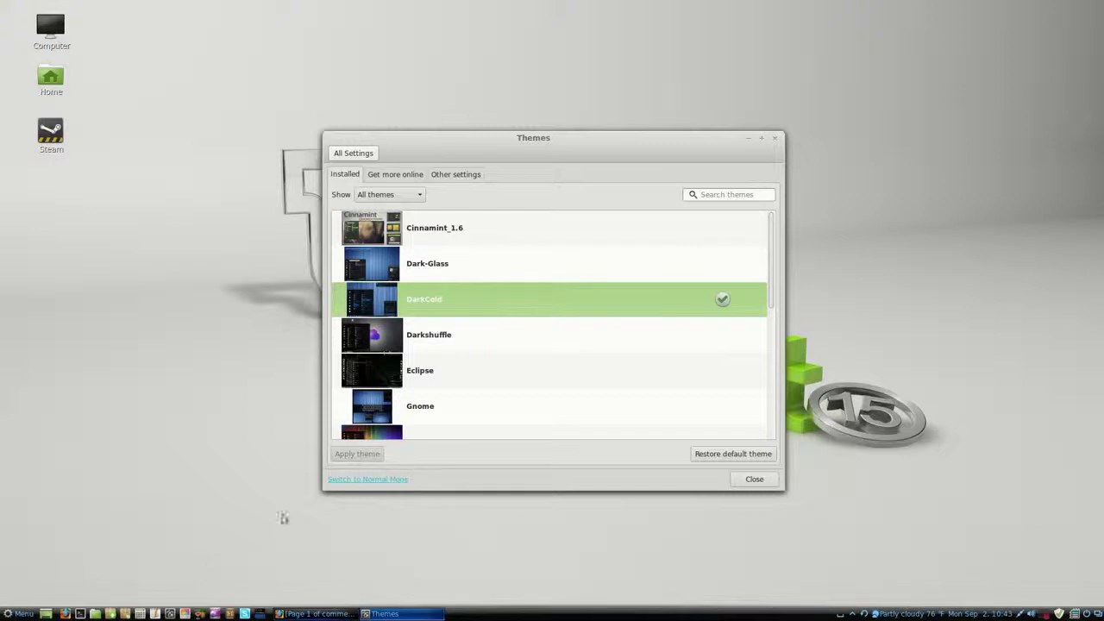
{"action": "key", "text": "super"}
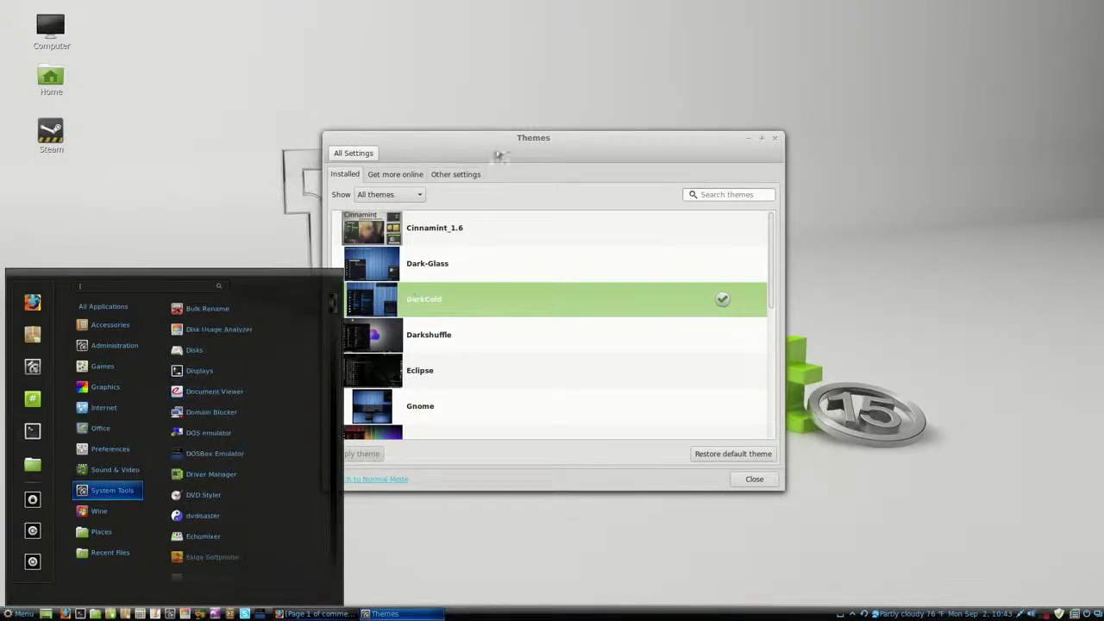
{"action": "left_click", "coordinate": [267, 167]}
- Move the Themes window off the wallpaper logo and look through the application menu categories in the DarkCold theme
{"action": "left_click_drag", "start_coordinate": [422, 151], "coordinate": [174, 190]}
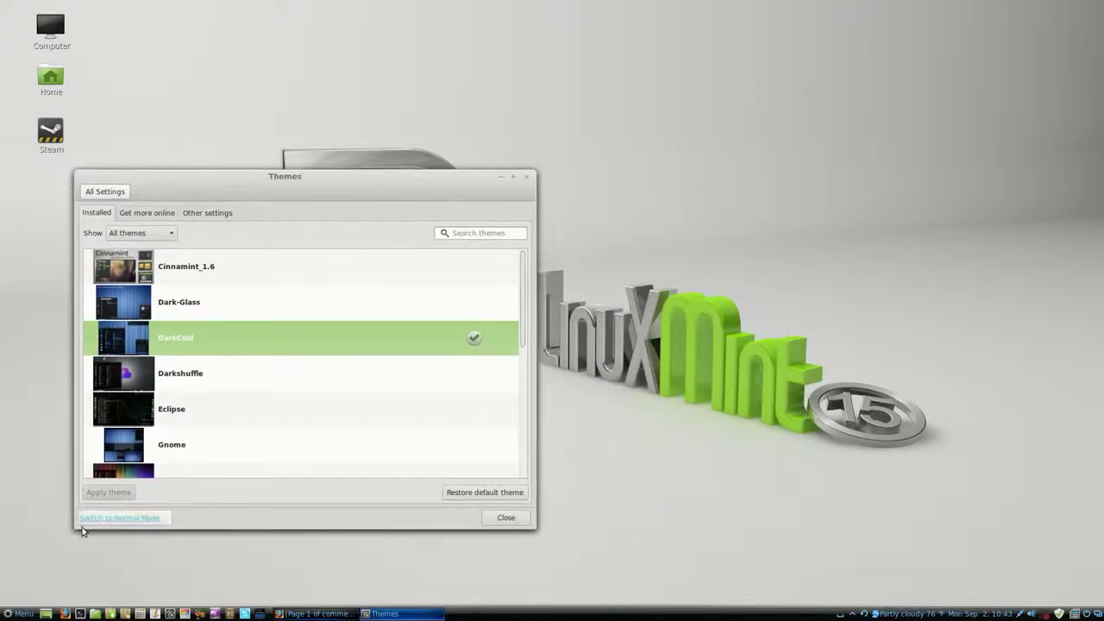
{"action": "left_click", "coordinate": [18, 613]}
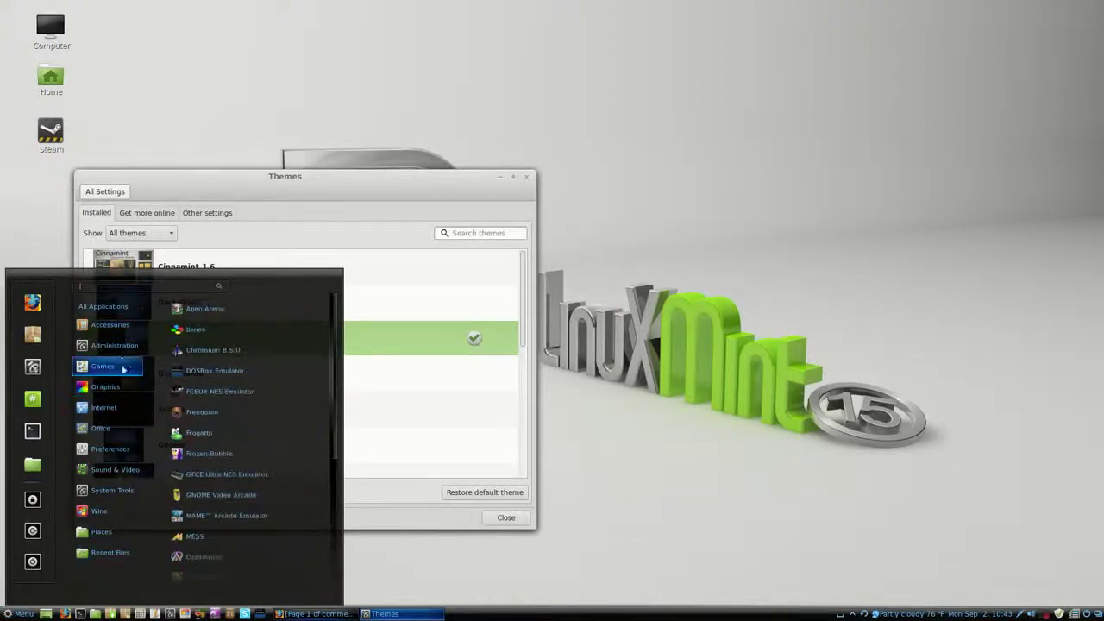
{"action": "mouse_move", "coordinate": [122, 337]}
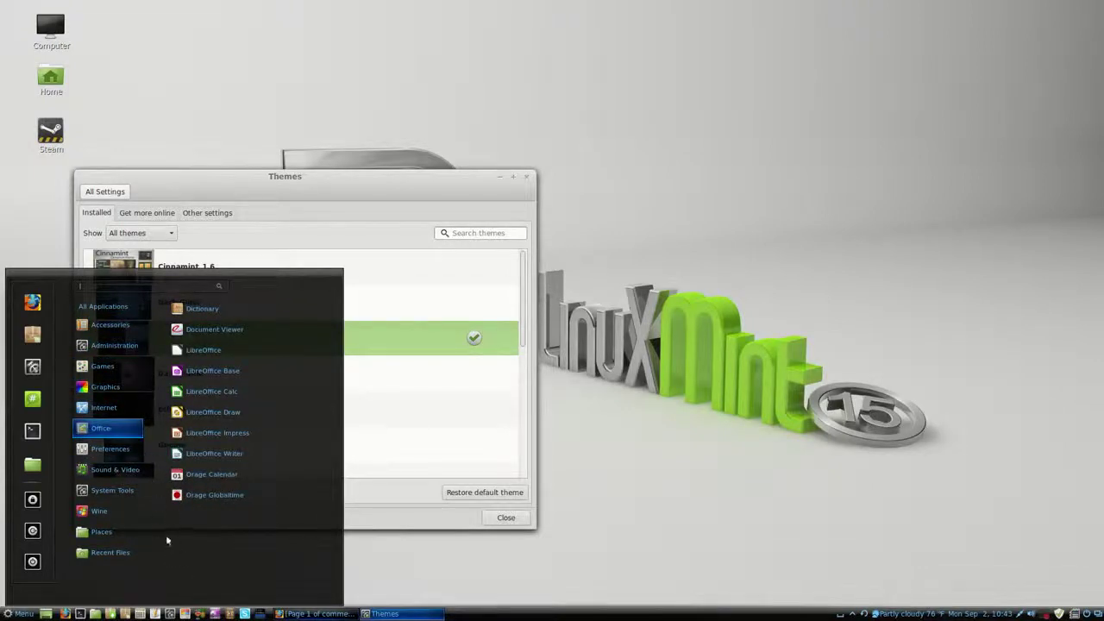
{"action": "left_click", "coordinate": [251, 188]}
- Apply the installed Tyr himinn theme and view the Internet and Wine categories of the application menu in it
{"action": "scroll", "coordinate": [267, 312], "scroll_direction": "down", "scroll_amount": 8}
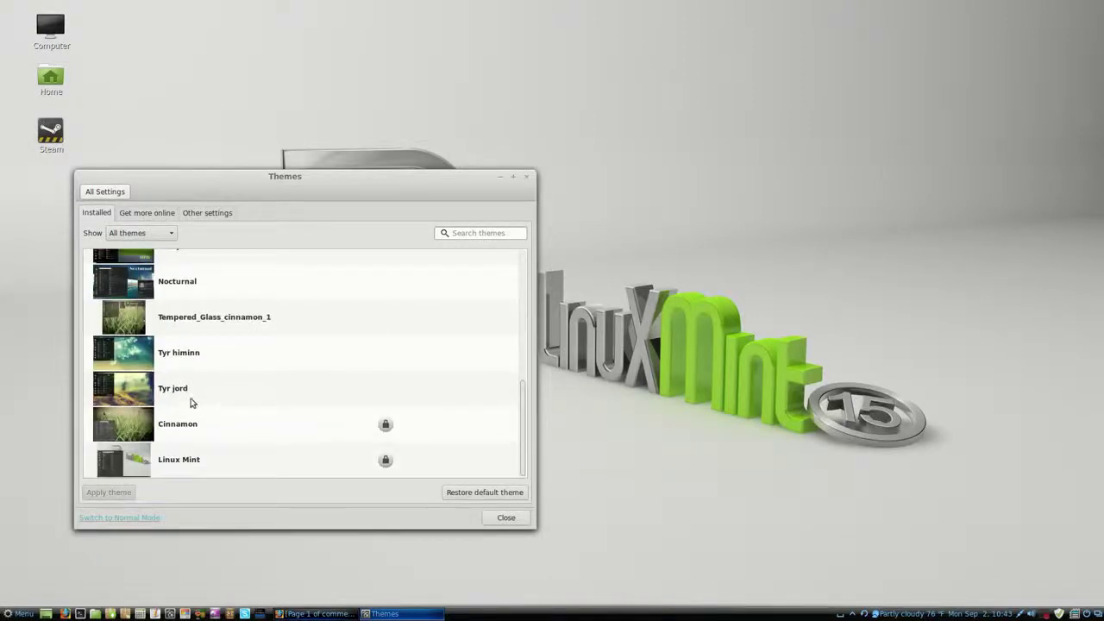
{"action": "left_click", "coordinate": [168, 356]}
{"action": "left_click", "coordinate": [109, 492]}
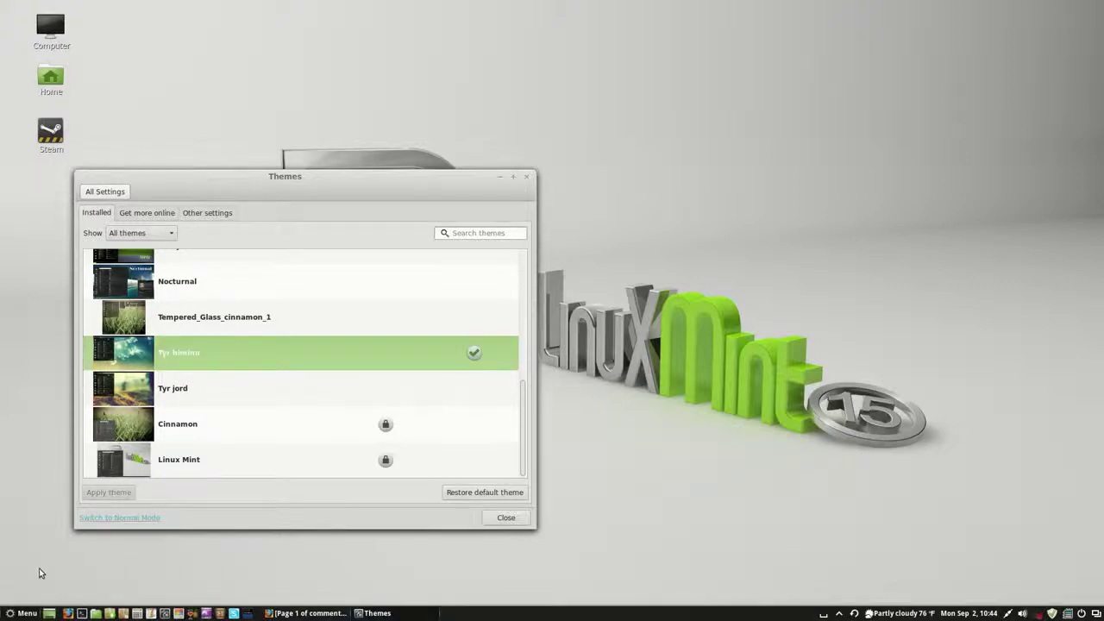
{"action": "key", "text": "super"}
{"action": "mouse_move", "coordinate": [121, 423]}
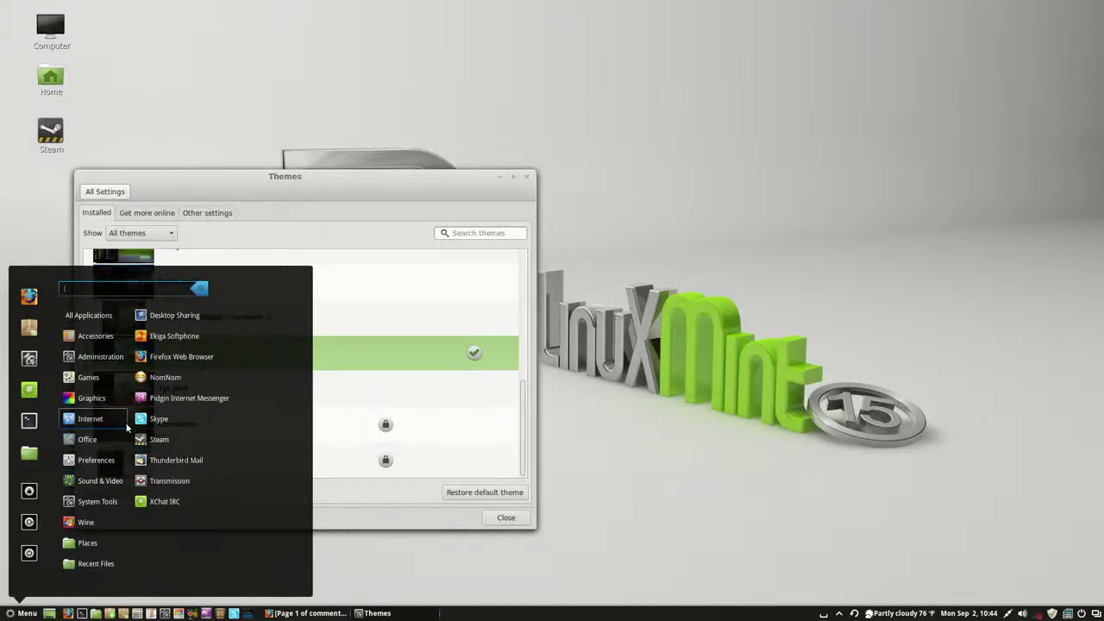
{"action": "mouse_move", "coordinate": [107, 528]}
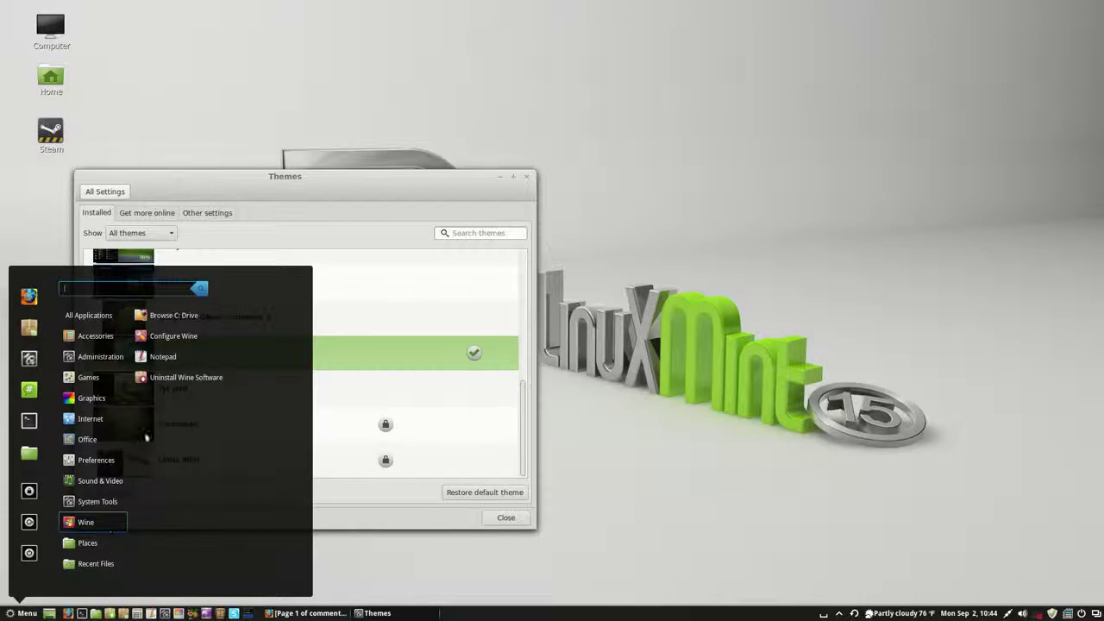
{"action": "left_click", "coordinate": [240, 192]}
- Apply the installed Tyr jord theme and view the application menu, including its Office category
{"action": "left_click", "coordinate": [157, 393]}
{"action": "left_click", "coordinate": [109, 492]}
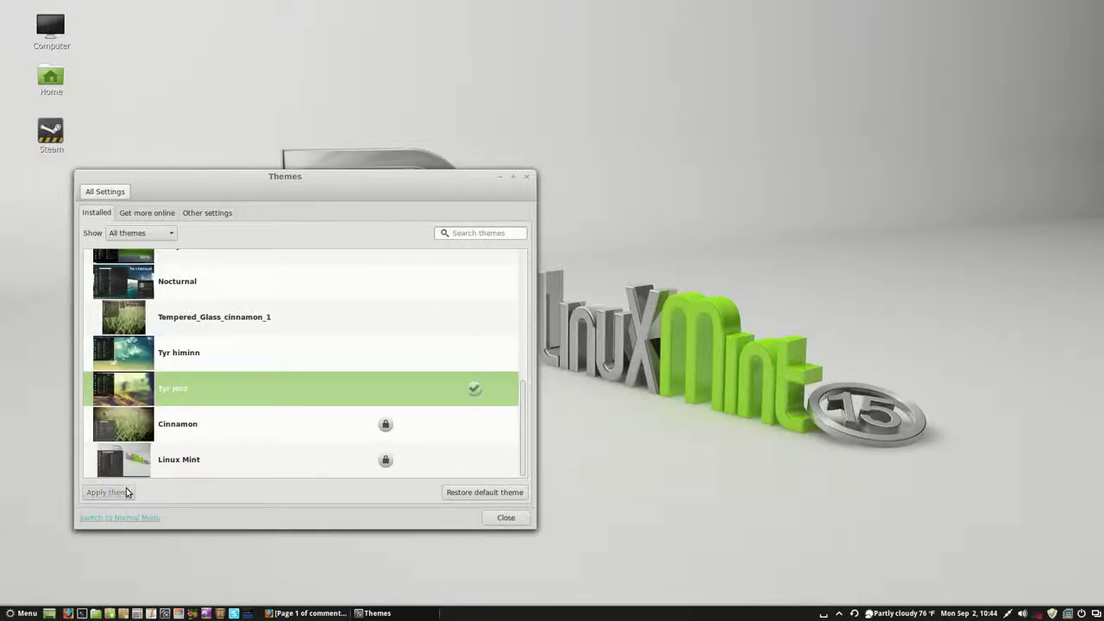
{"action": "left_click", "coordinate": [21, 613]}
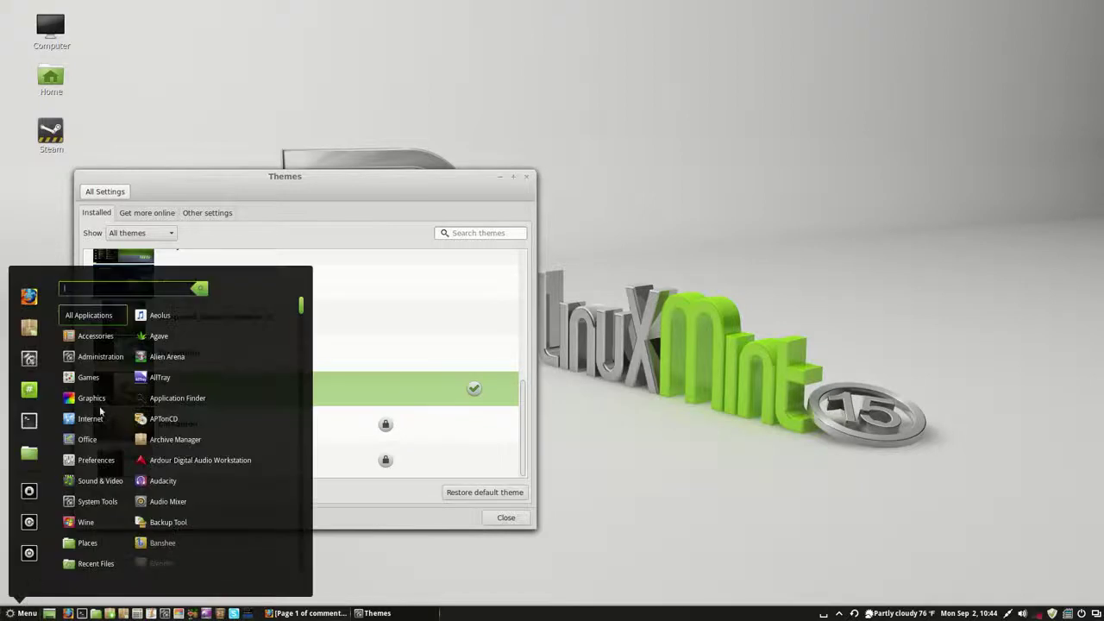
{"action": "mouse_move", "coordinate": [87, 439]}
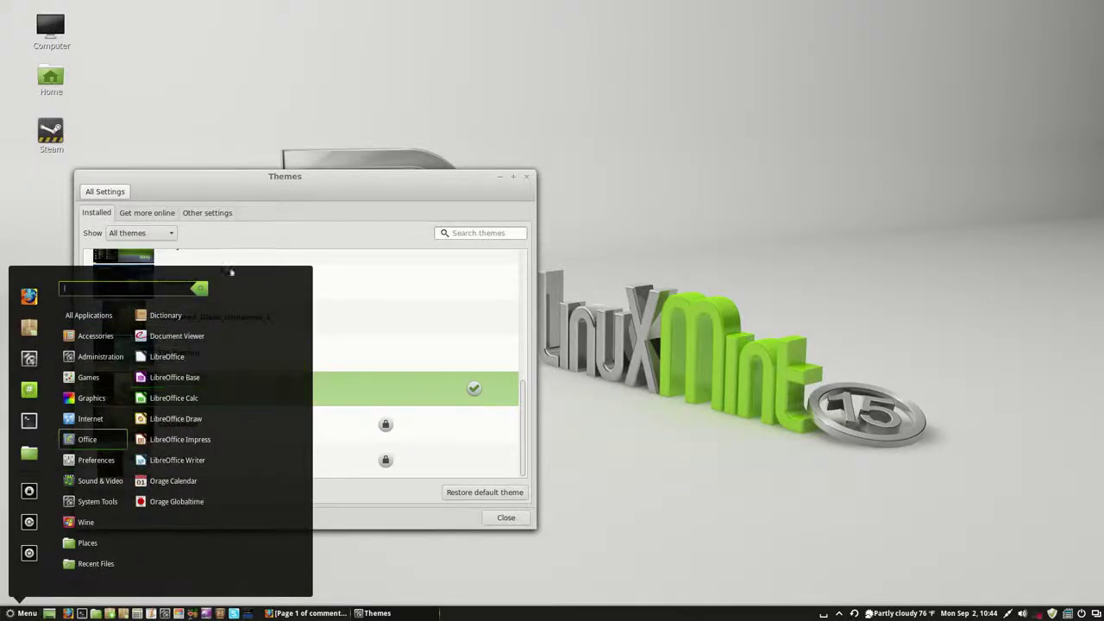
{"action": "left_click", "coordinate": [267, 214]}
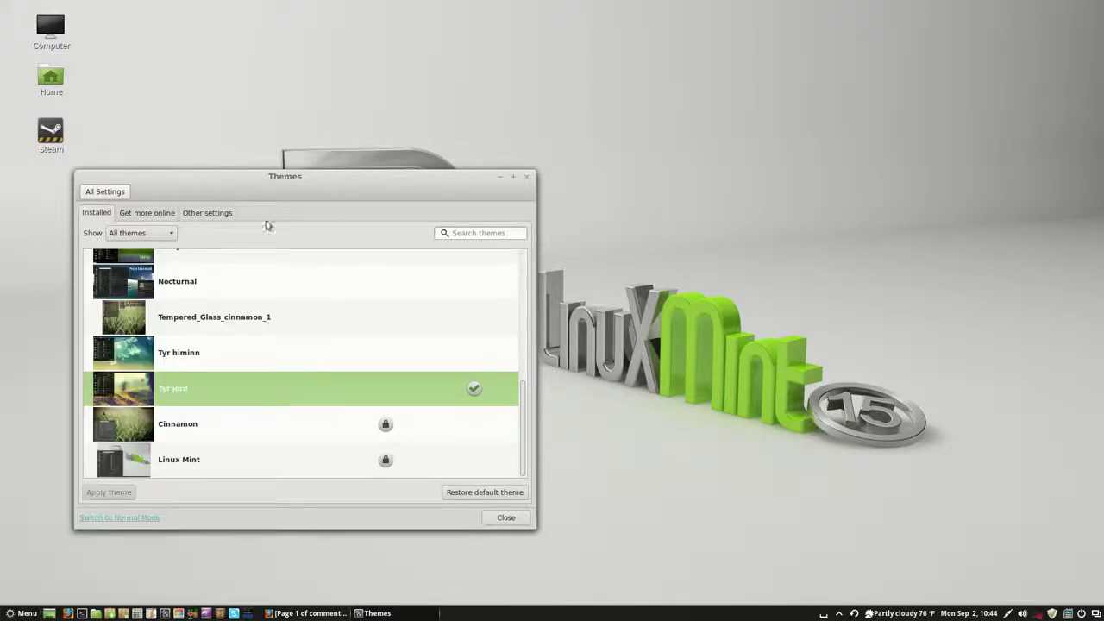
- Browse the online themes and mark Windows 7 Basic light, Zola and Metro in turn as candidates for installation
{"action": "left_click", "coordinate": [146, 213]}
{"action": "scroll", "coordinate": [275, 344], "scroll_direction": "up", "scroll_amount": 5}
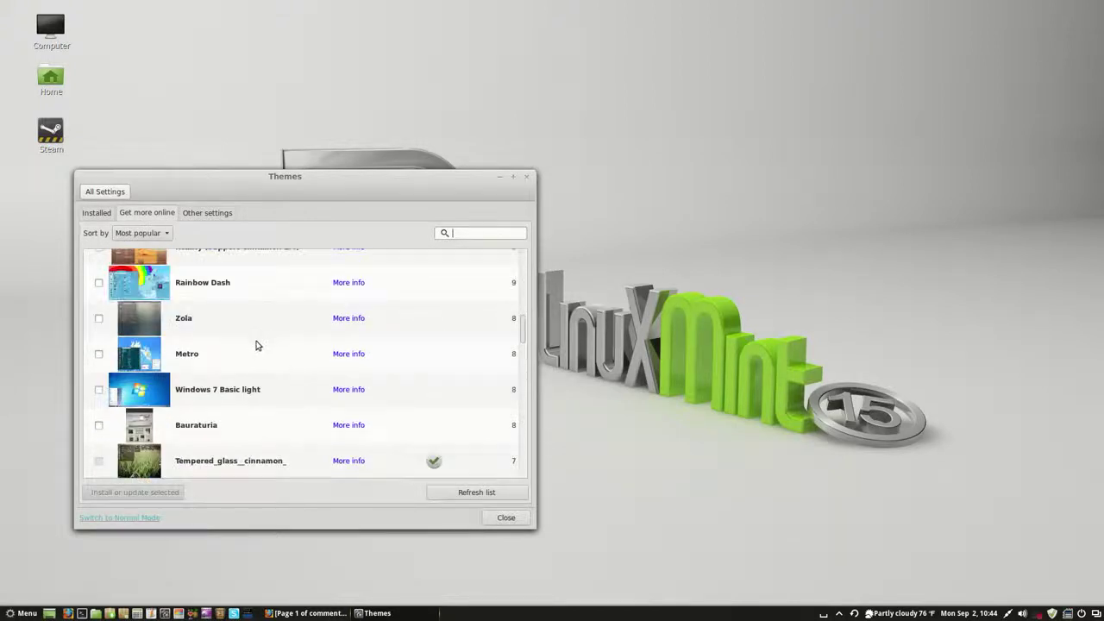
{"action": "left_click", "coordinate": [98, 390]}
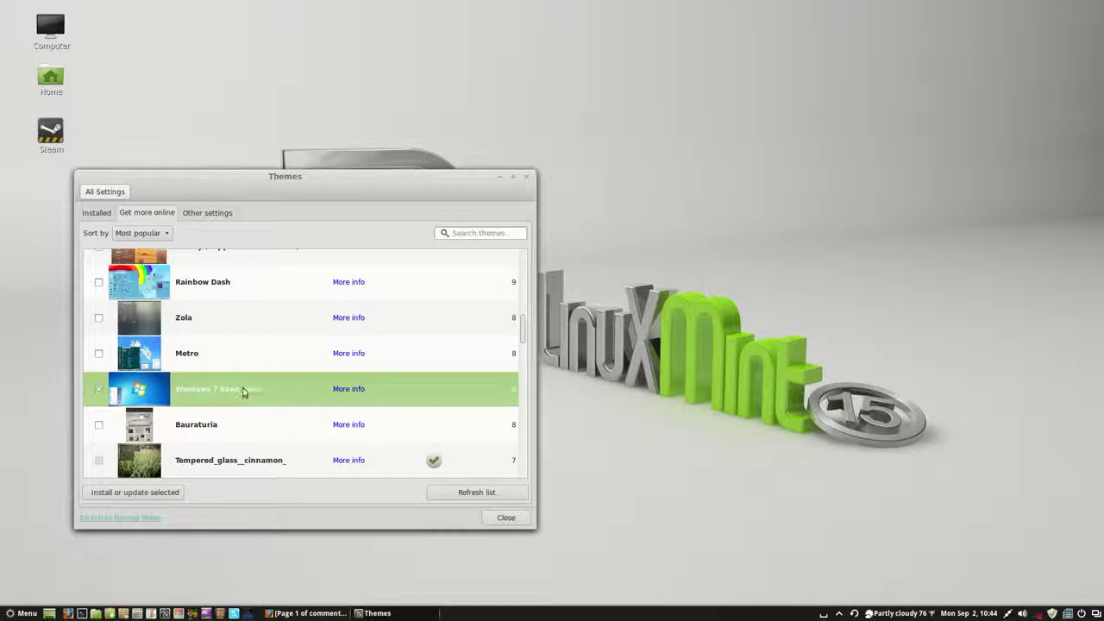
{"action": "left_click", "coordinate": [98, 318]}
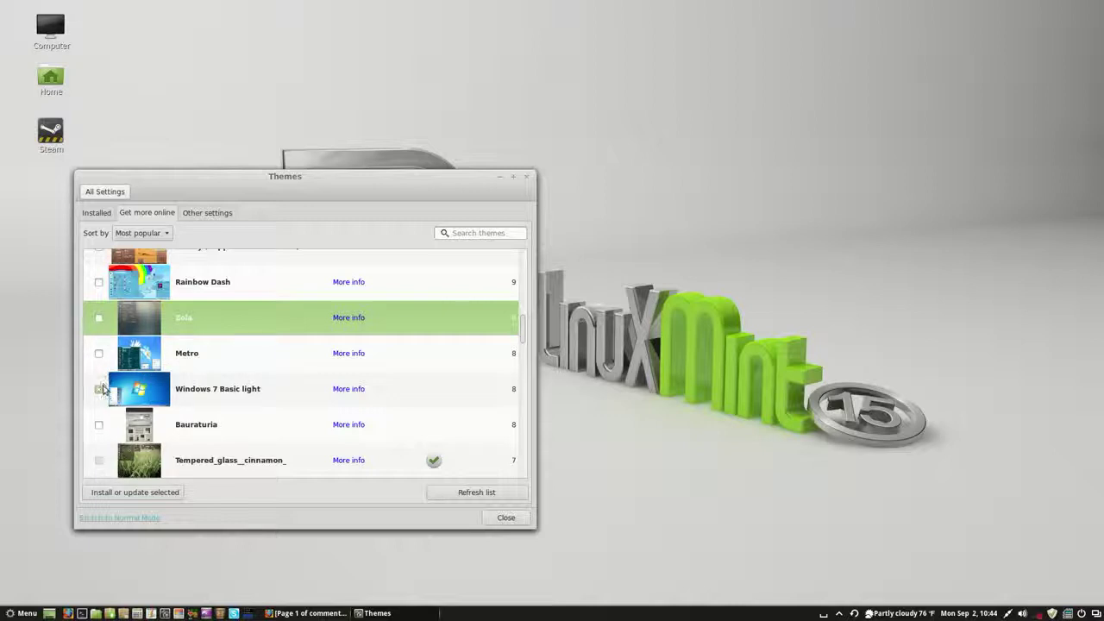
{"action": "left_click", "coordinate": [98, 389]}
{"action": "left_click", "coordinate": [99, 354]}
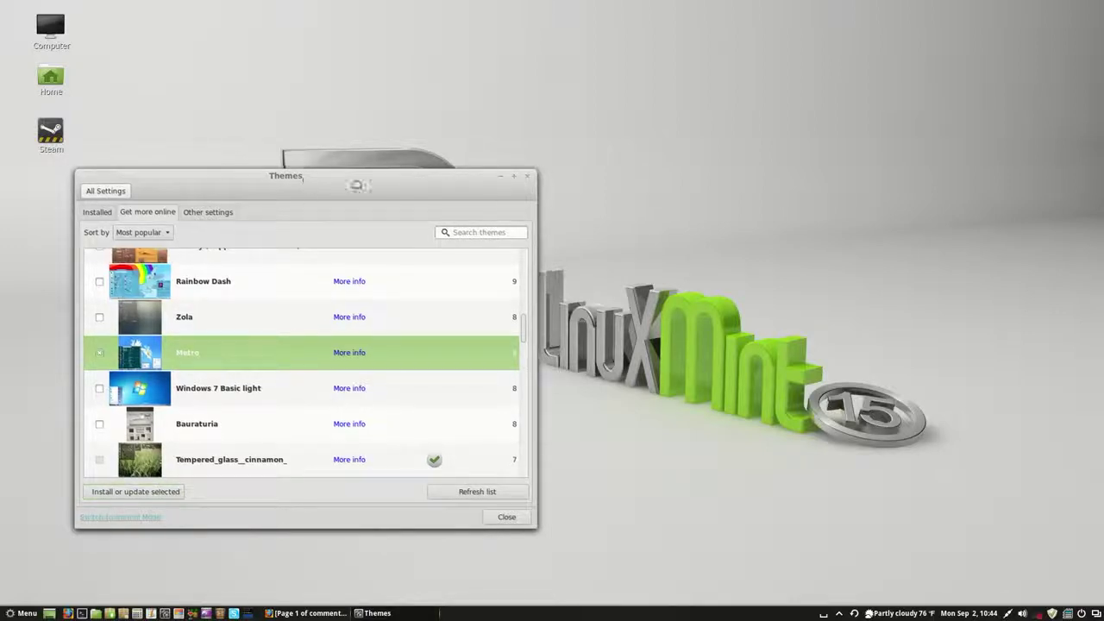
- Move the Themes window toward the desktop's middle, look through more online themes, clear the Metro selection and close the window
{"action": "left_click_drag", "start_coordinate": [307, 183], "coordinate": [559, 171]}
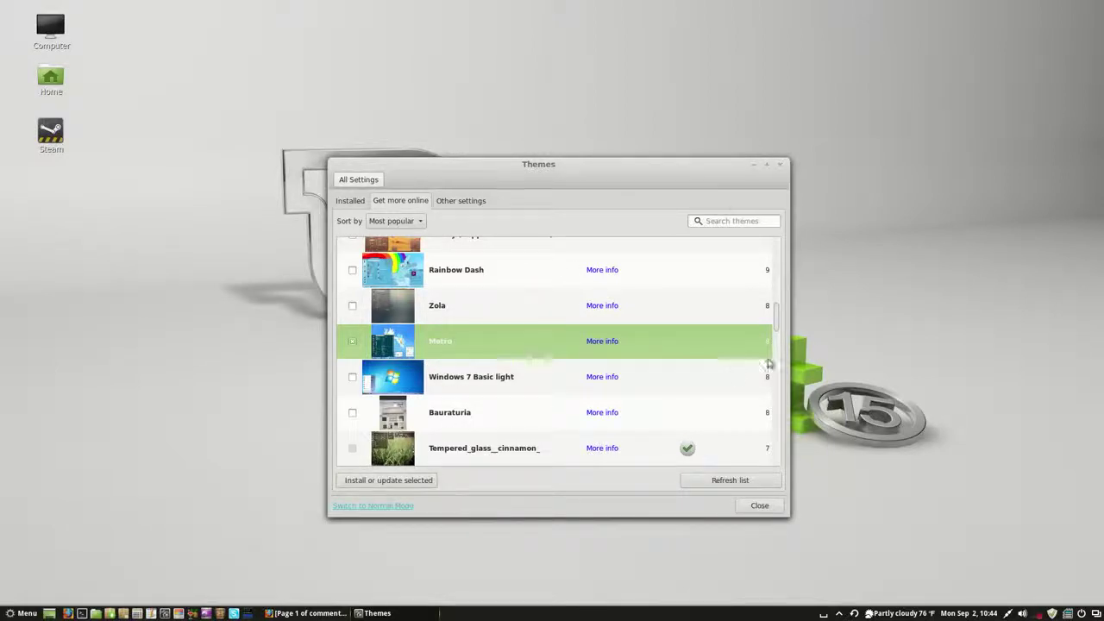
{"action": "left_click_drag", "start_coordinate": [776, 322], "coordinate": [778, 364]}
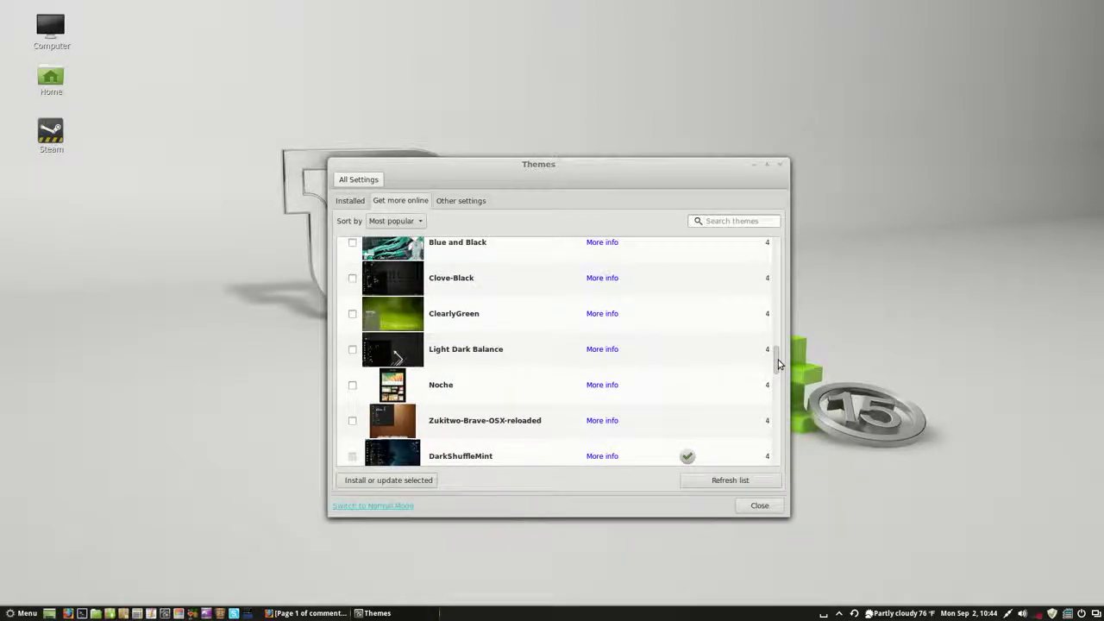
{"action": "left_click_drag", "start_coordinate": [779, 364], "coordinate": [776, 305]}
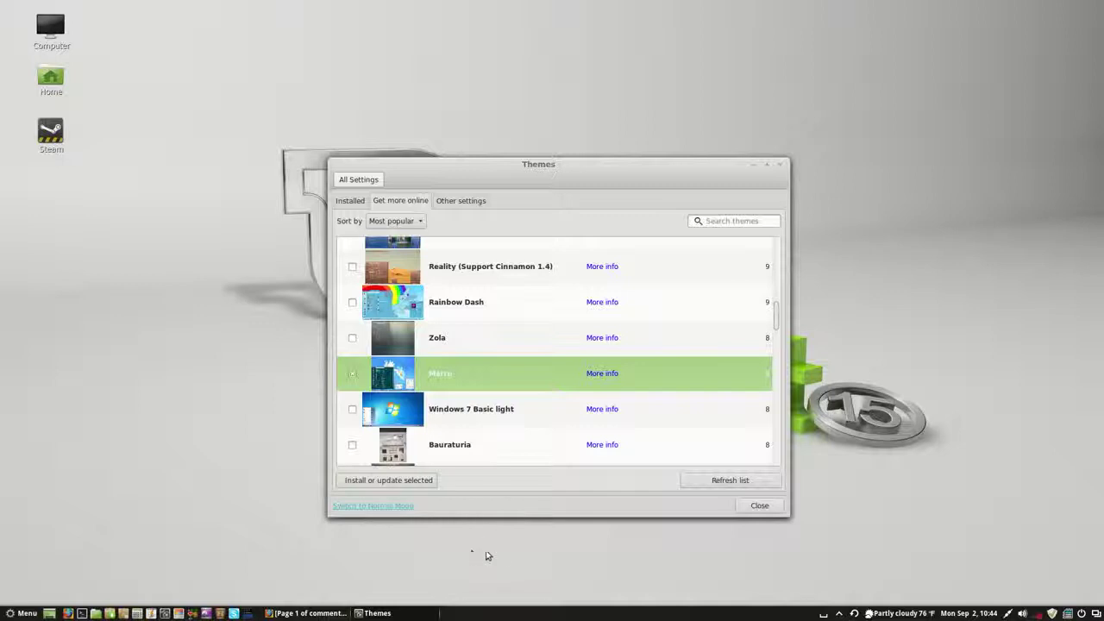
{"action": "left_click", "coordinate": [352, 380]}
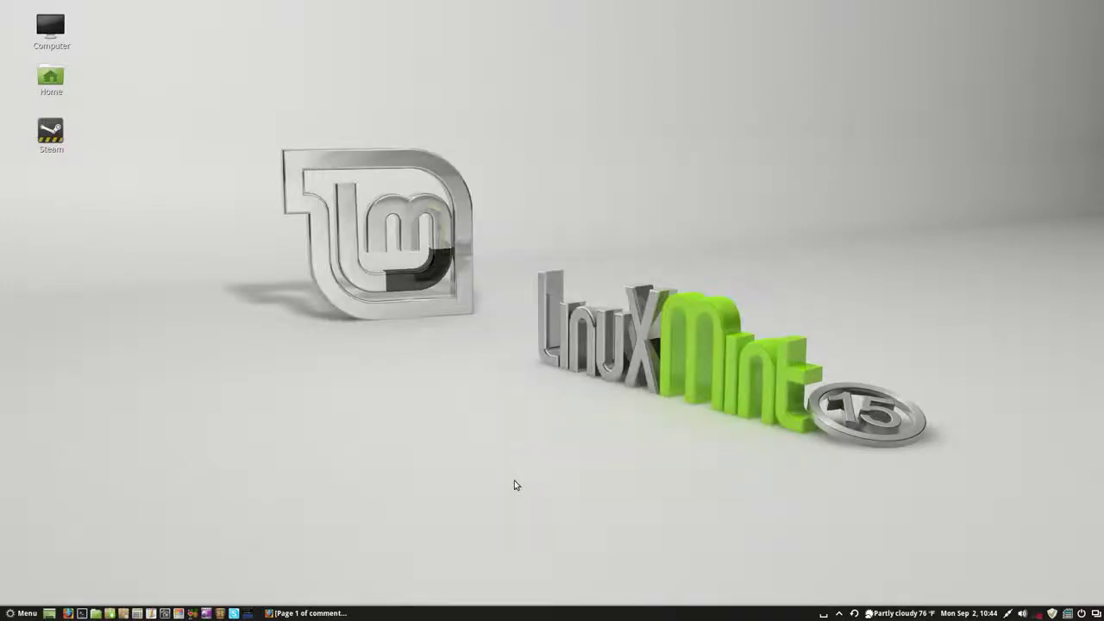
- View the application menu and its Games category, leaving the menu closed
{"action": "left_click", "coordinate": [27, 612]}
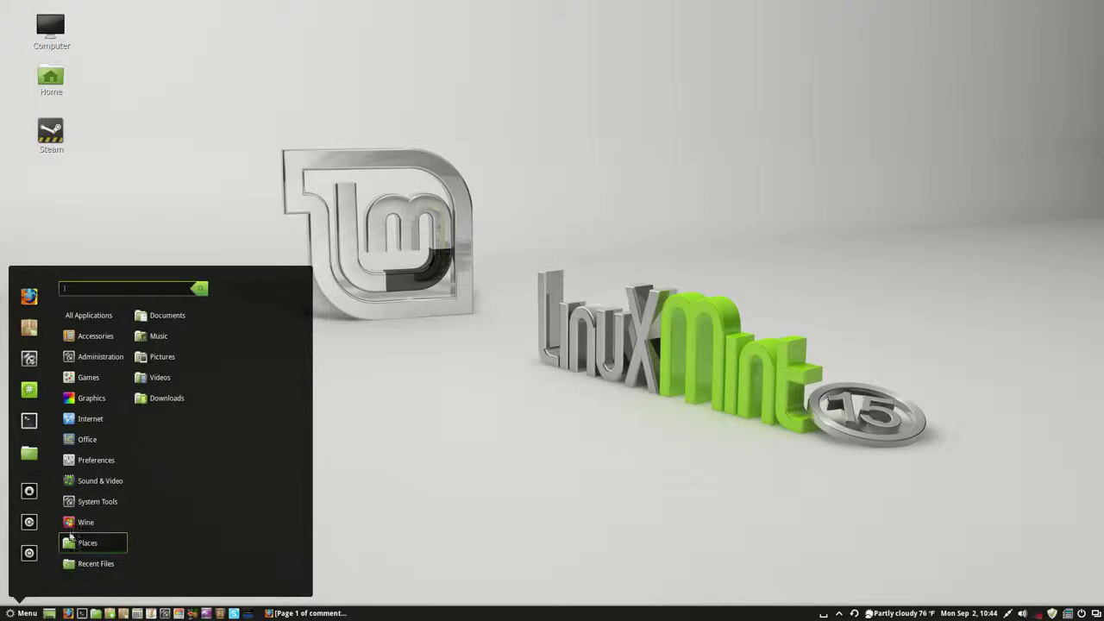
{"action": "mouse_move", "coordinate": [89, 377]}
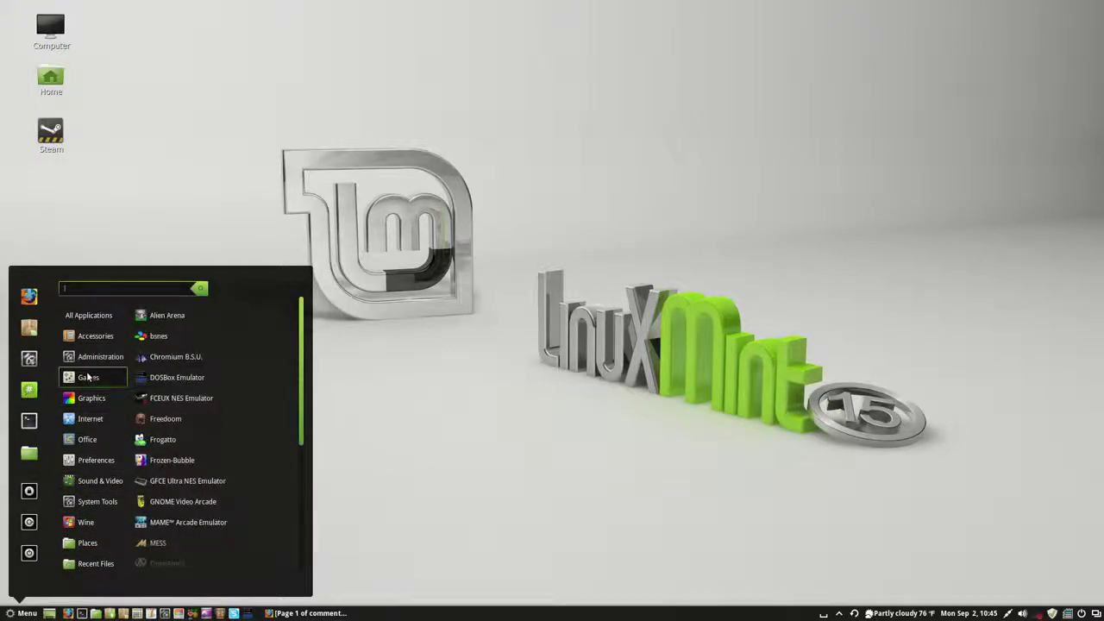
{"action": "left_click", "coordinate": [336, 360]}
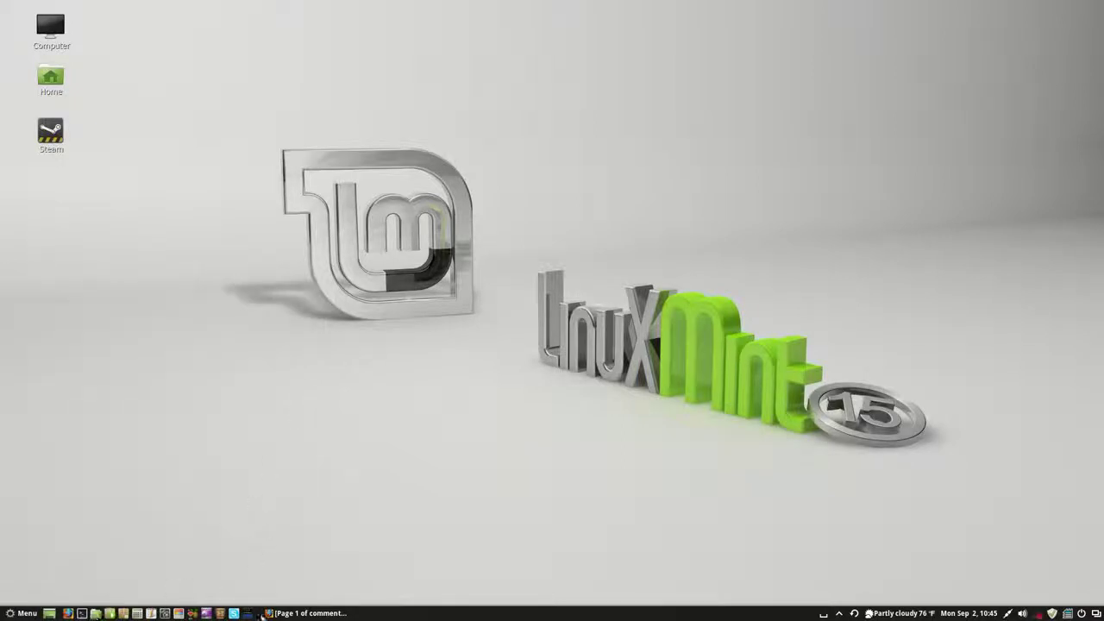
- Switch to Firefox, open the YouTube subscriptions feed and look through its recent uploads
{"action": "left_click", "coordinate": [293, 613]}
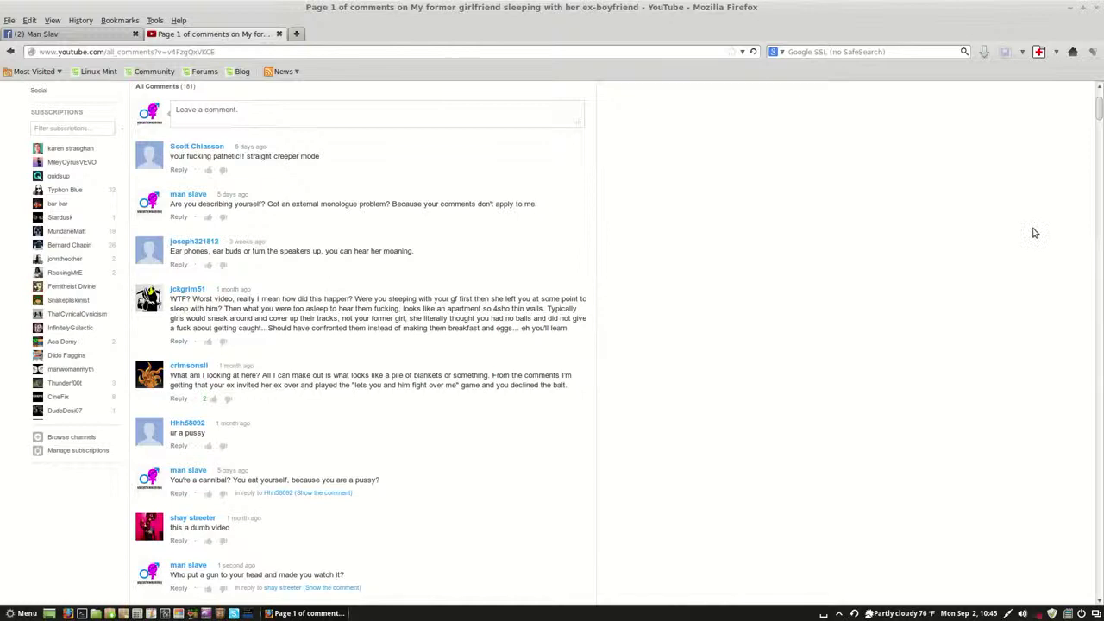
{"action": "scroll", "coordinate": [1087, 116], "scroll_direction": "up", "scroll_amount": 3}
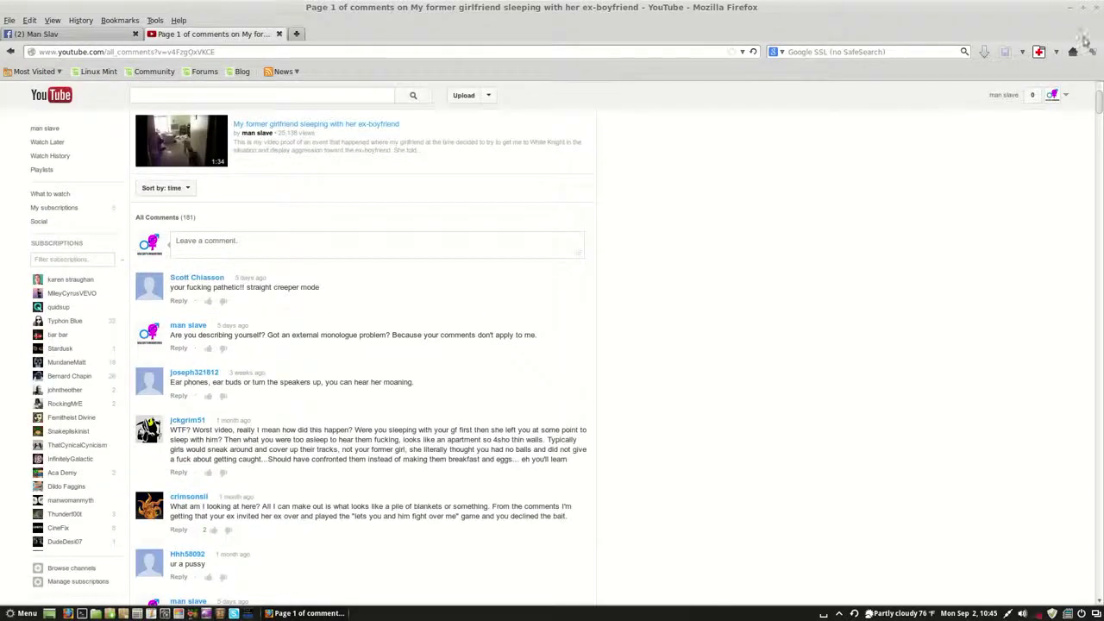
{"action": "left_click", "coordinate": [1068, 96]}
{"action": "left_click", "coordinate": [883, 150]}
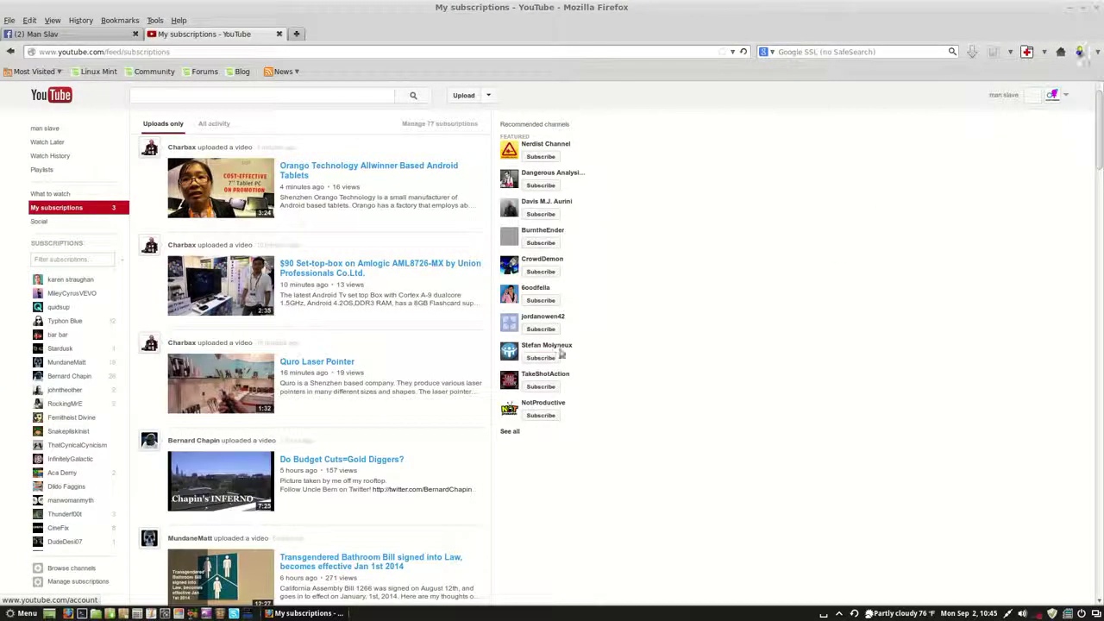
{"action": "scroll", "coordinate": [499, 364], "scroll_direction": "down", "scroll_amount": 7}
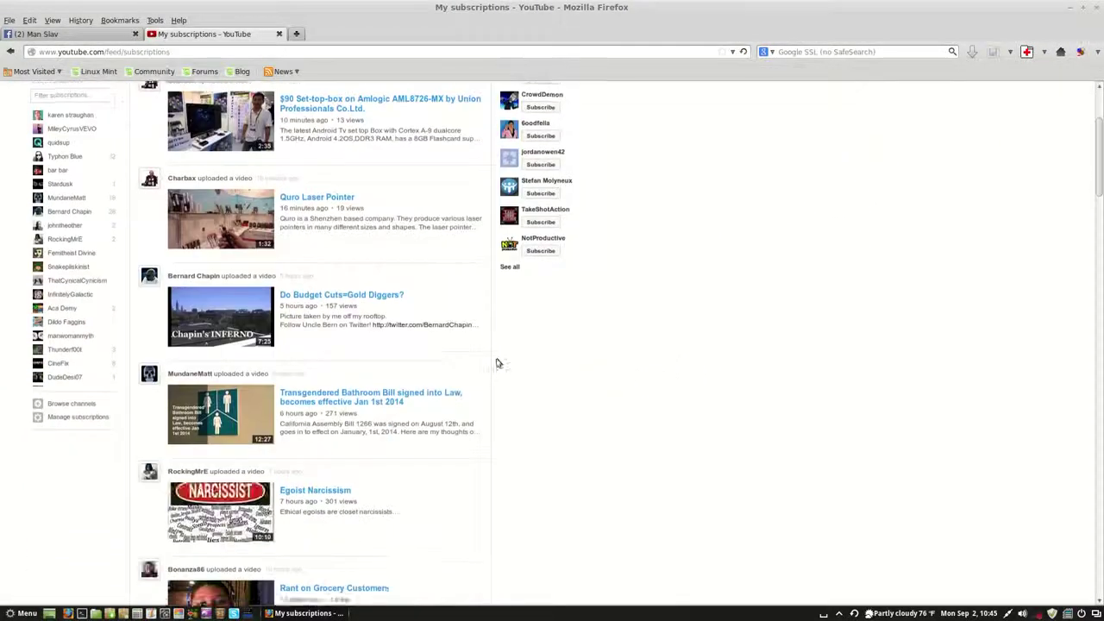
{"action": "scroll", "coordinate": [505, 368], "scroll_direction": "down", "scroll_amount": 10}
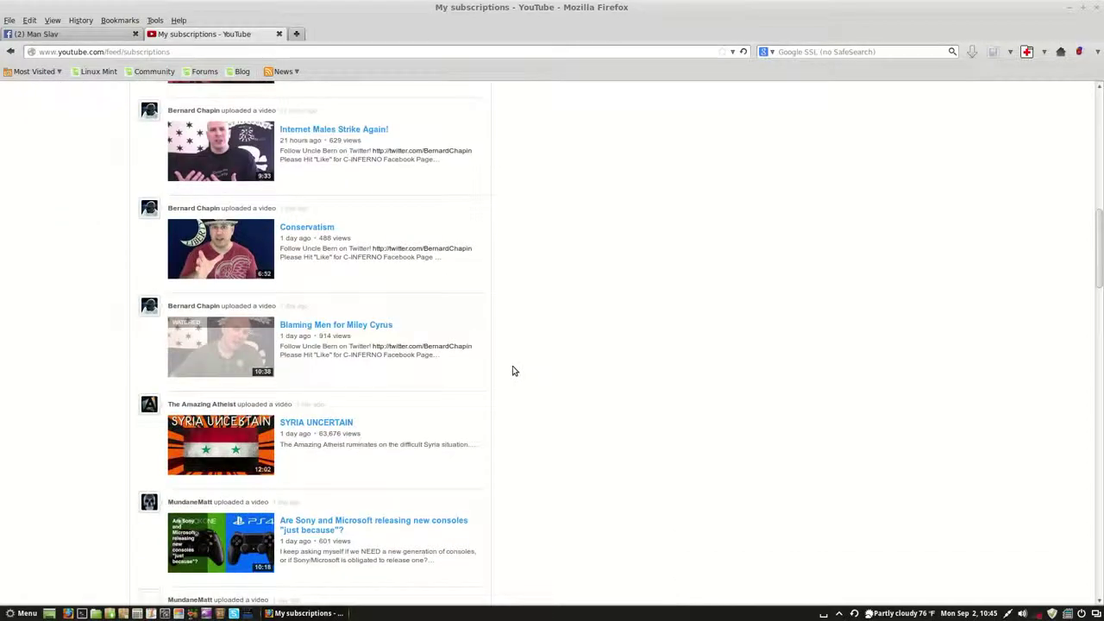
{"action": "scroll", "coordinate": [512, 367], "scroll_direction": "up", "scroll_amount": 17}
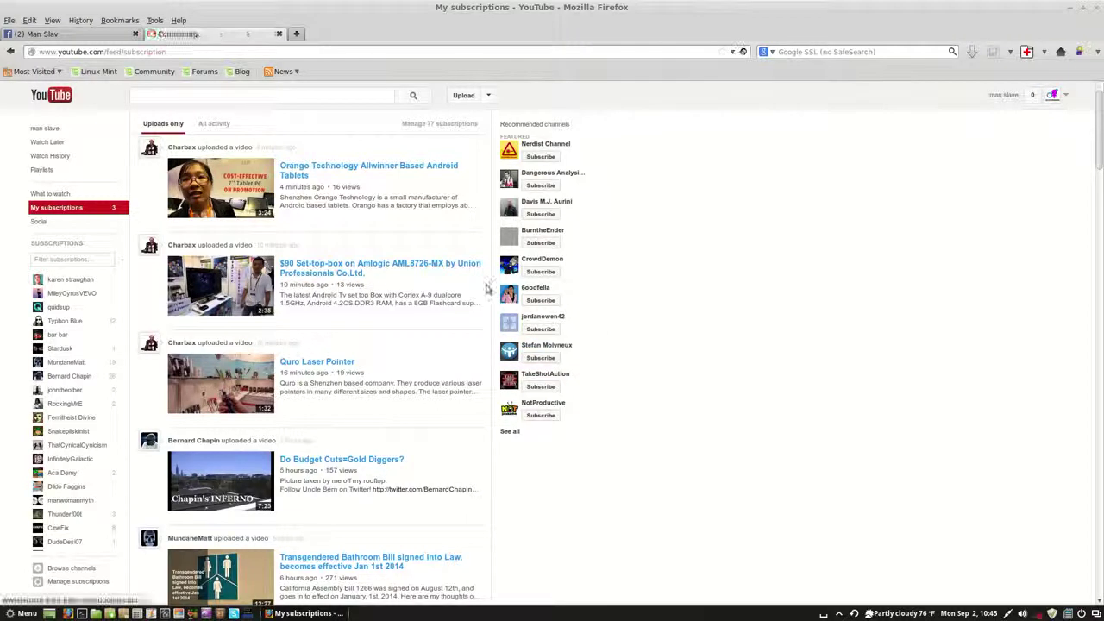
- Open the account's own YouTube channel and play the Gynocentric Delusion video from its recent uploads, skipping ahead in it
{"action": "left_click", "coordinate": [1063, 95]}
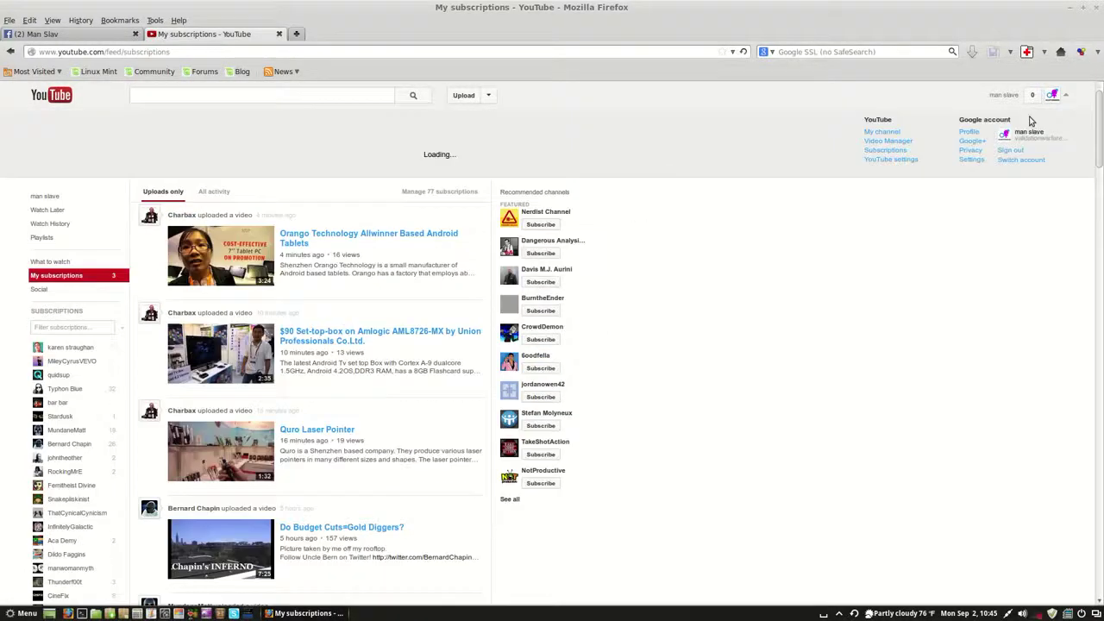
{"action": "left_click", "coordinate": [901, 133]}
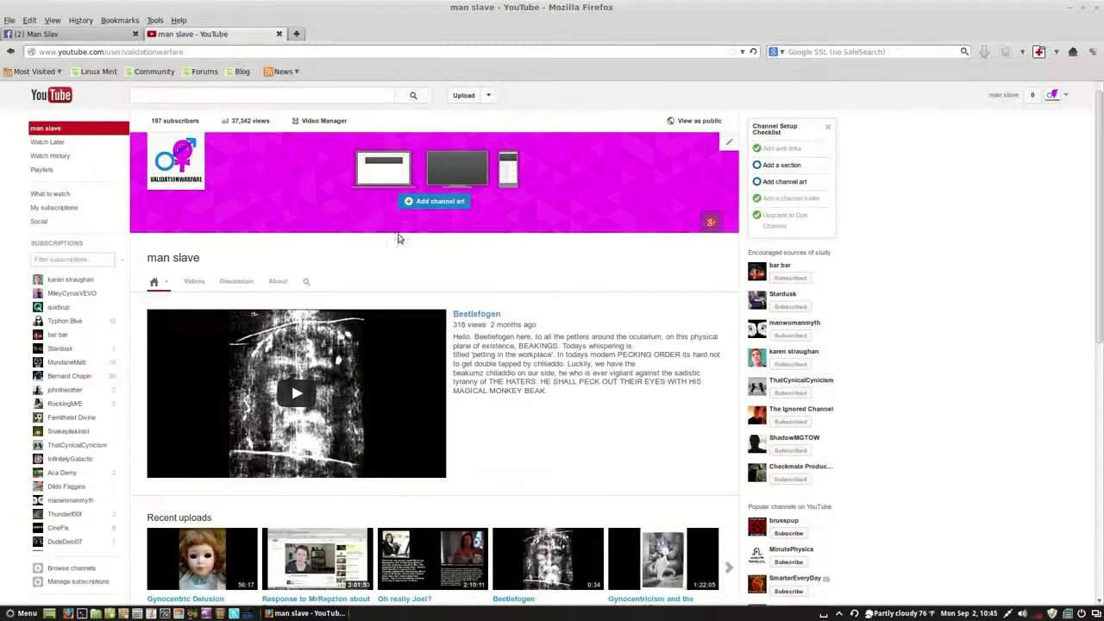
{"action": "scroll", "coordinate": [399, 239], "scroll_direction": "down", "scroll_amount": 4}
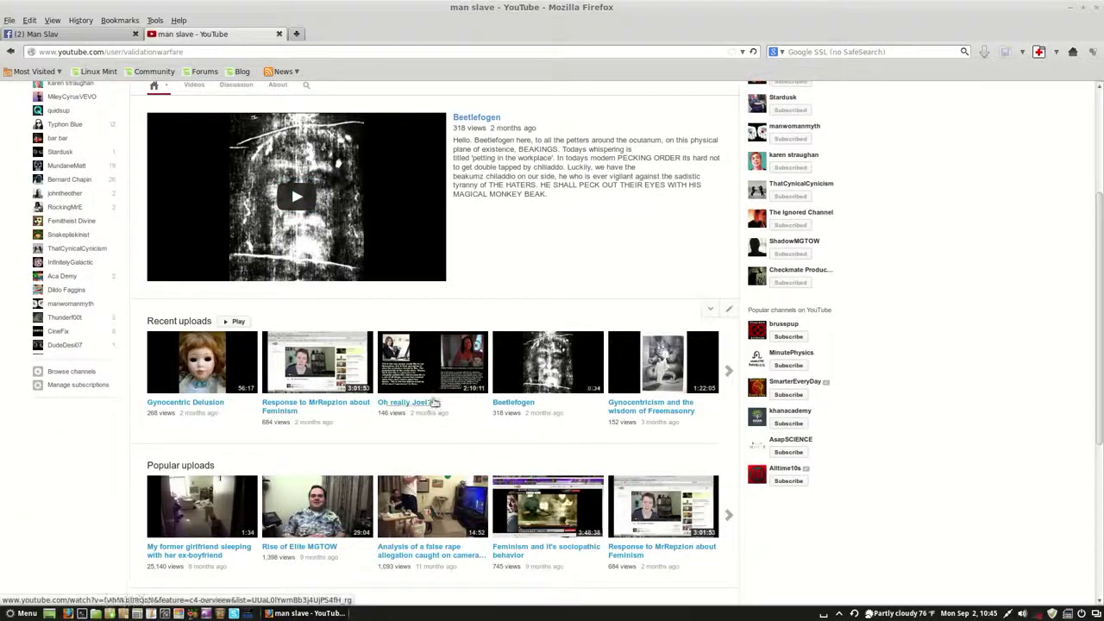
{"action": "scroll", "coordinate": [341, 304], "scroll_direction": "up", "scroll_amount": 2}
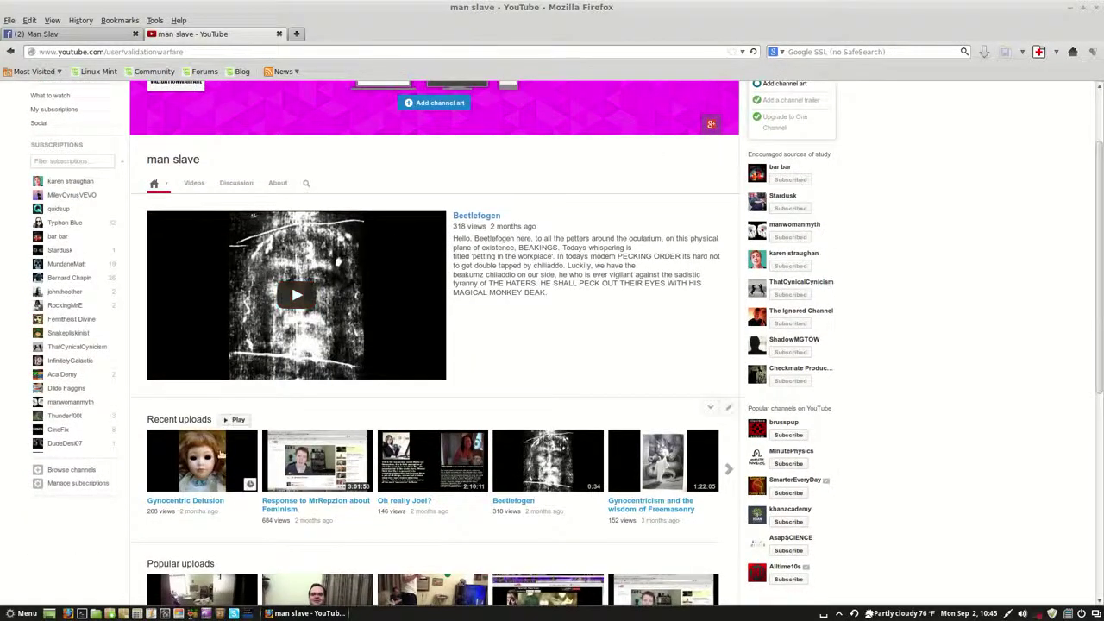
{"action": "left_click", "coordinate": [210, 499]}
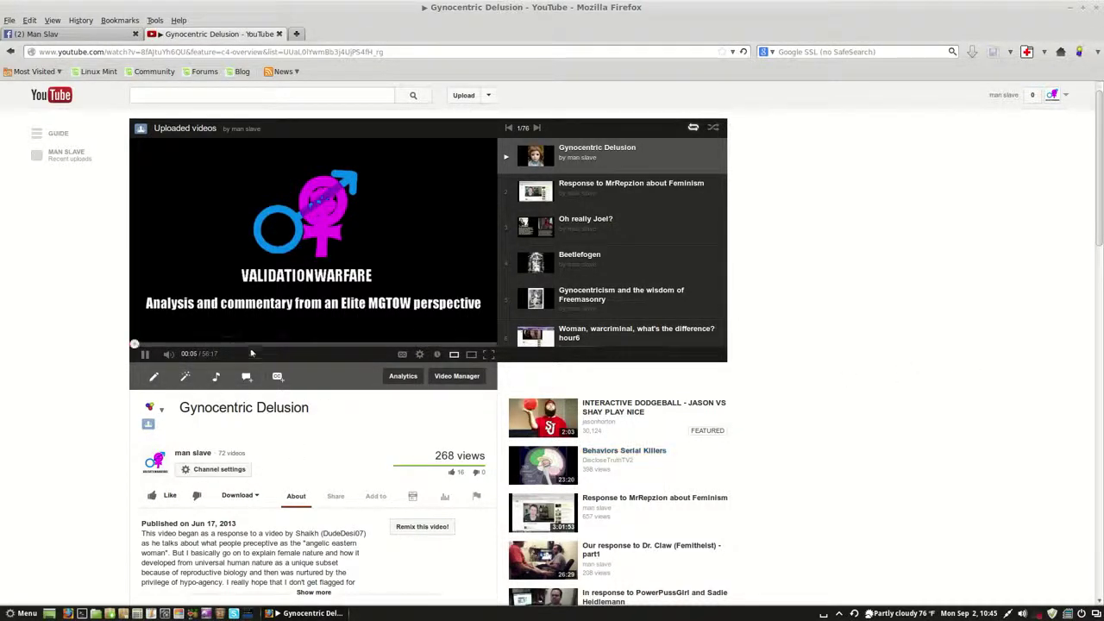
{"action": "left_click", "coordinate": [252, 346]}
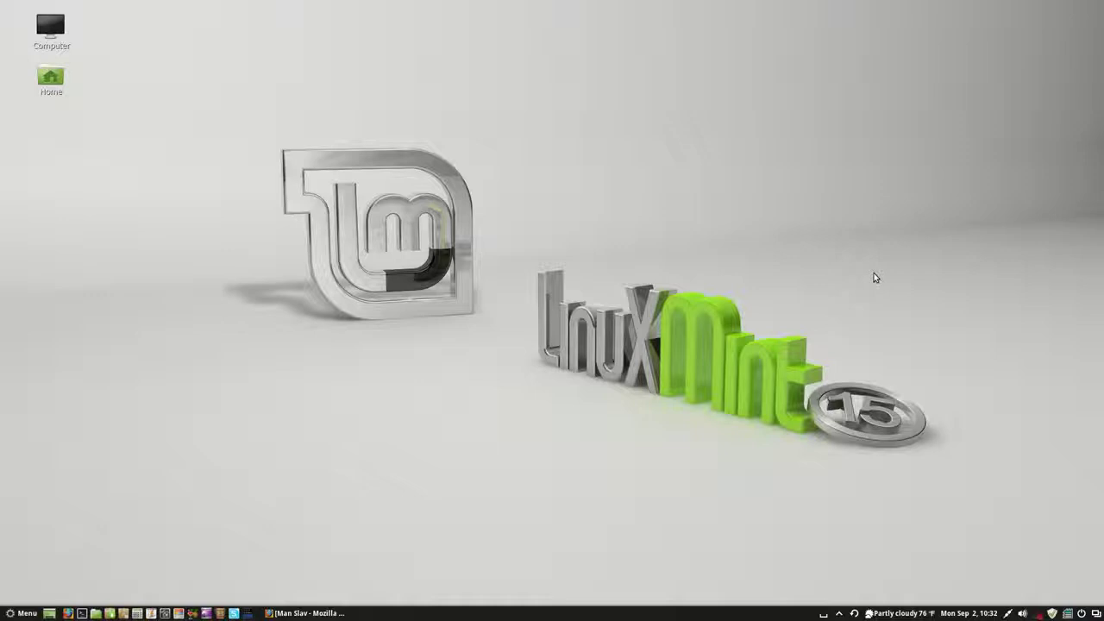
- Look over the desktop panel's date, volume controls and power options, including Sound Settings
{"action": "left_click", "coordinate": [1068, 613]}
{"action": "mouse_move", "coordinate": [990, 616]}
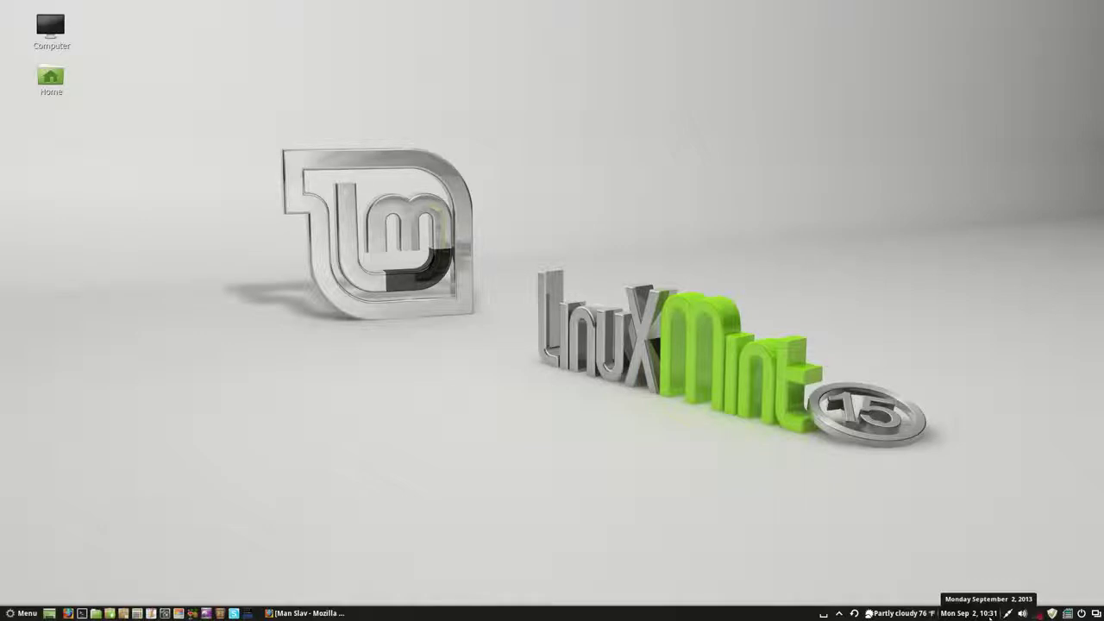
{"action": "left_click", "coordinate": [1023, 613]}
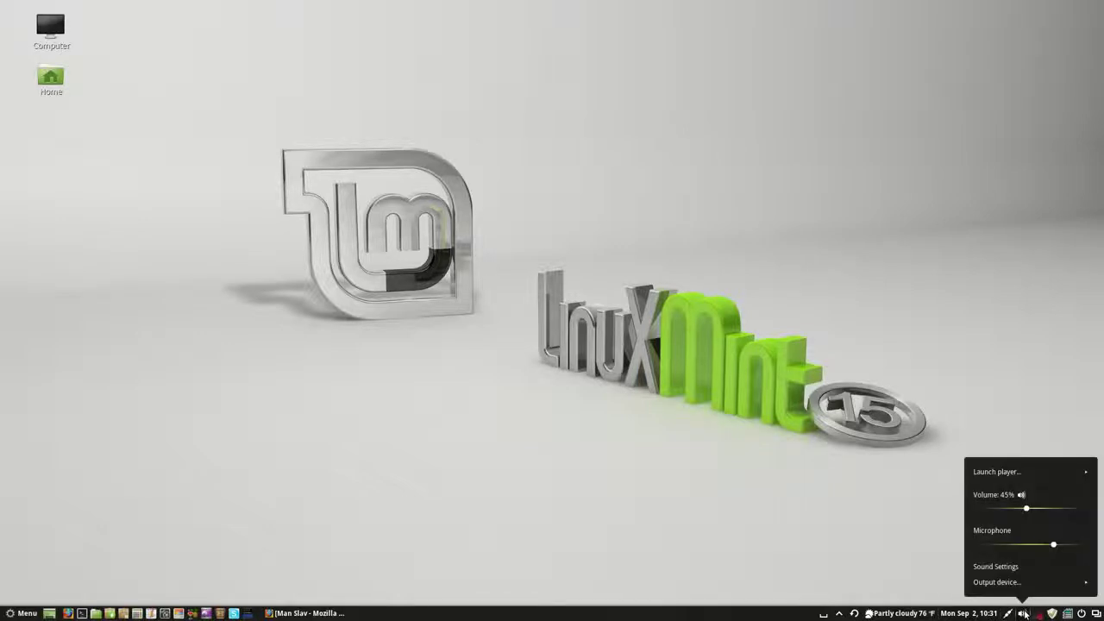
{"action": "left_click", "coordinate": [1008, 567]}
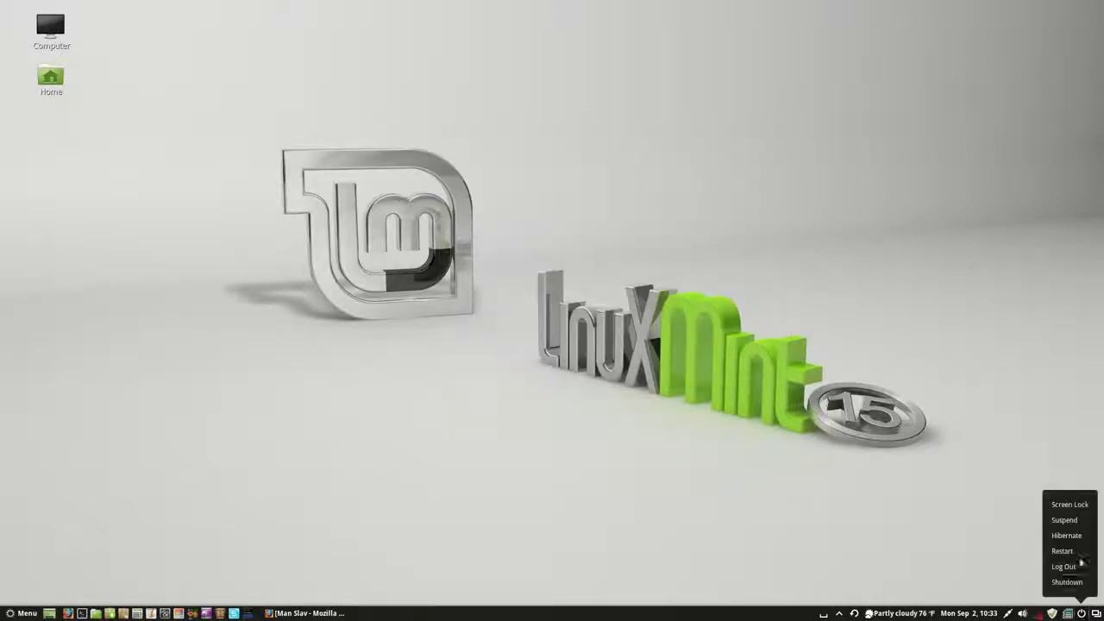
{"action": "left_click", "coordinate": [970, 558]}
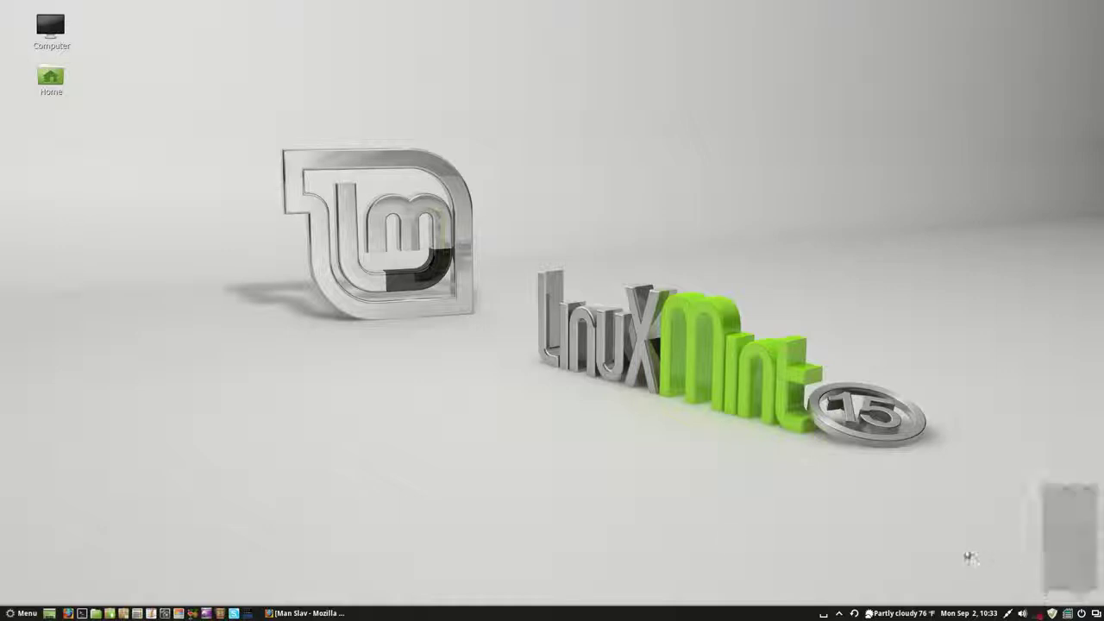
- View the application menu's full list and Preferences category, and show the YouTube comments page in Firefox
{"action": "left_click", "coordinate": [24, 612]}
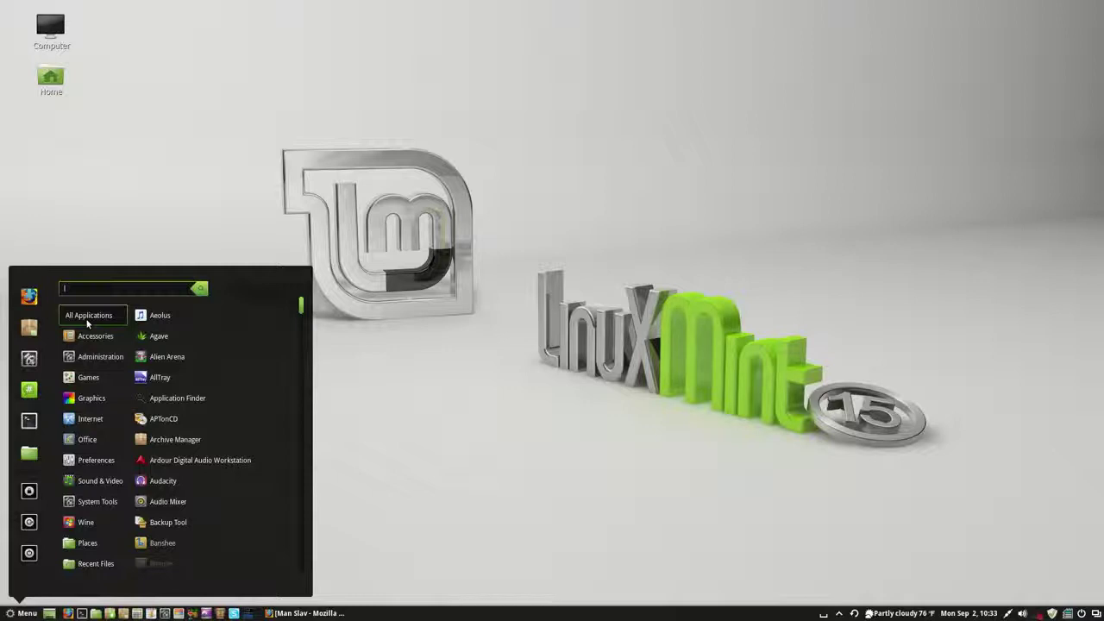
{"action": "left_click", "coordinate": [298, 612]}
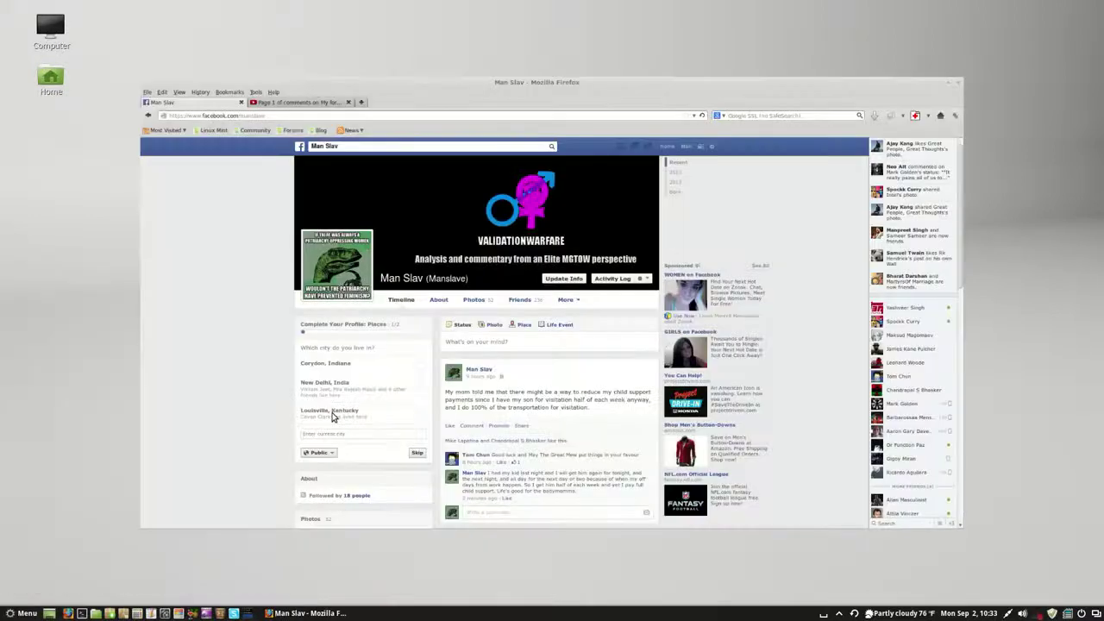
{"action": "left_click", "coordinate": [223, 35]}
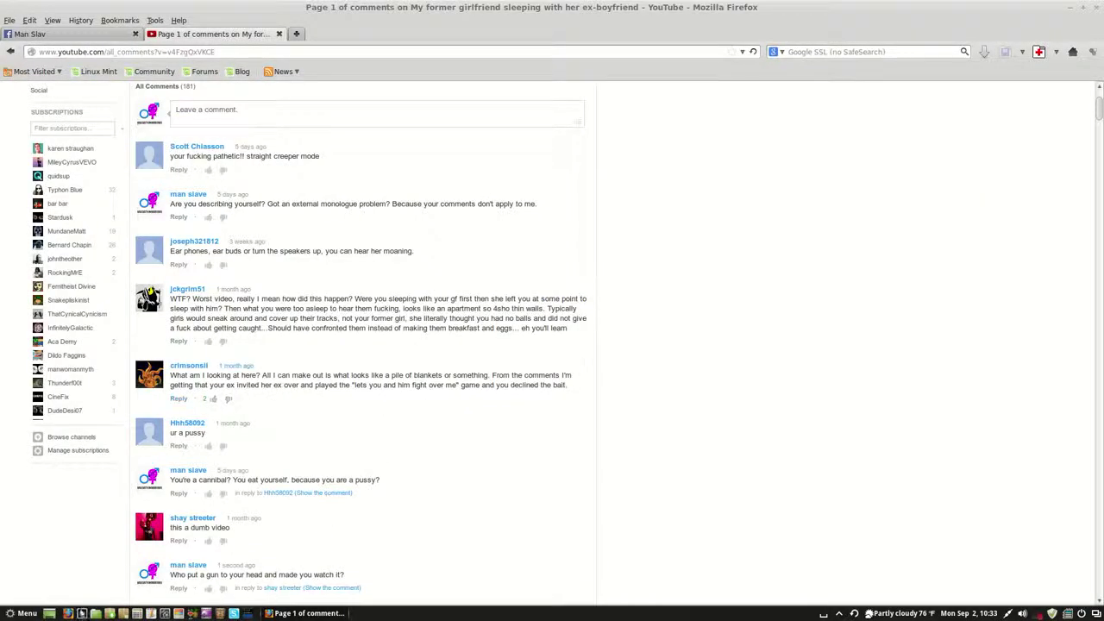
{"action": "left_click", "coordinate": [23, 612]}
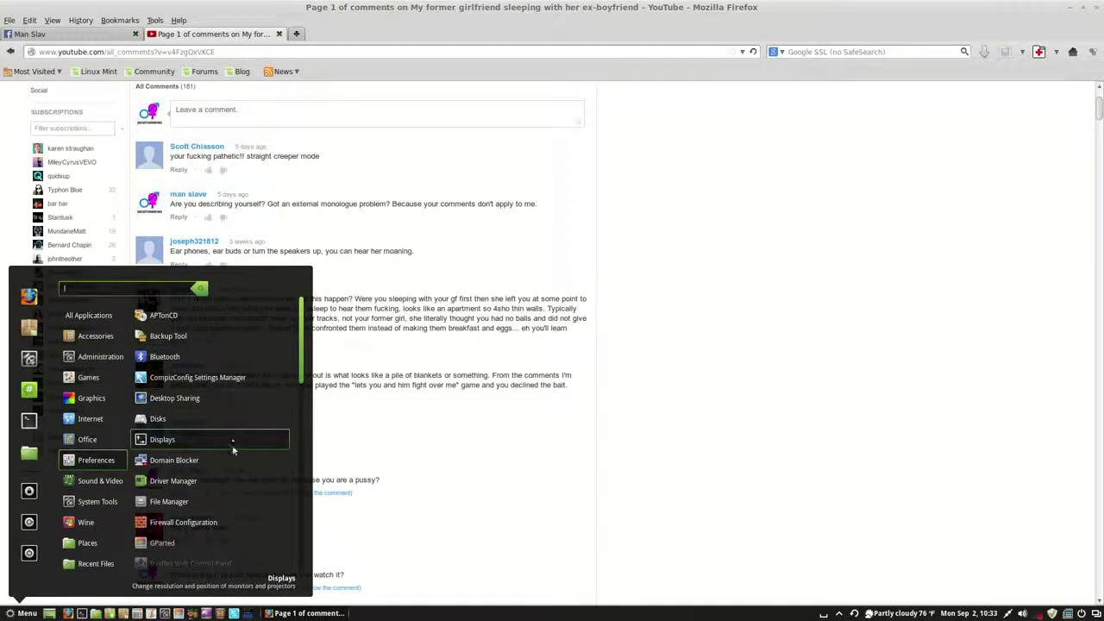
{"action": "mouse_move", "coordinate": [109, 327]}
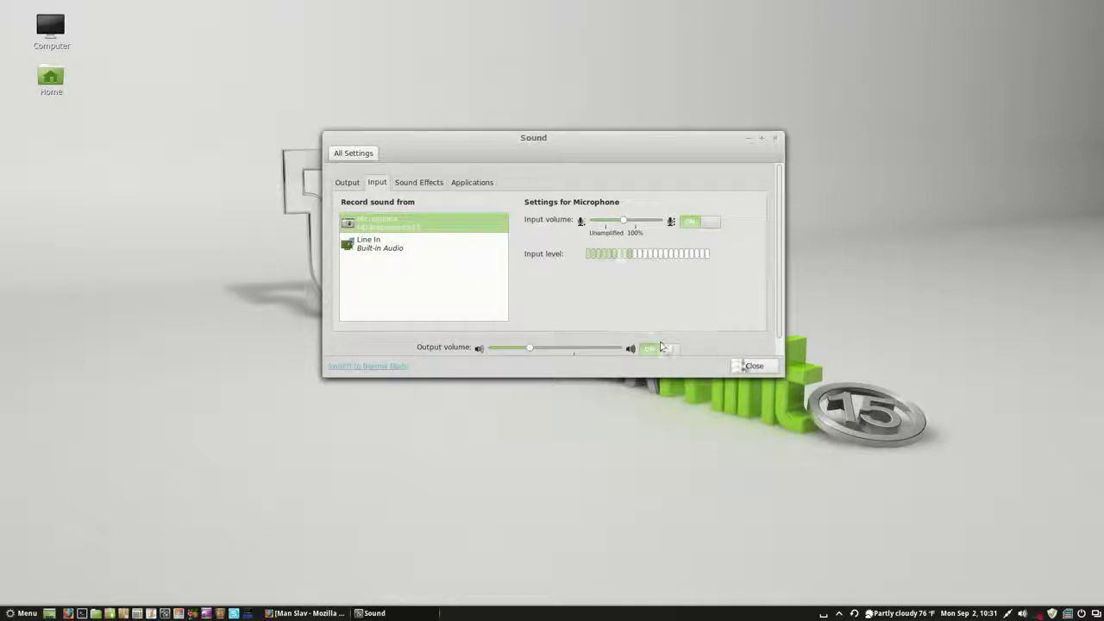
- Close the Sound settings and view the CPU frequency and power governor options without changing them
{"action": "left_click", "coordinate": [752, 367]}
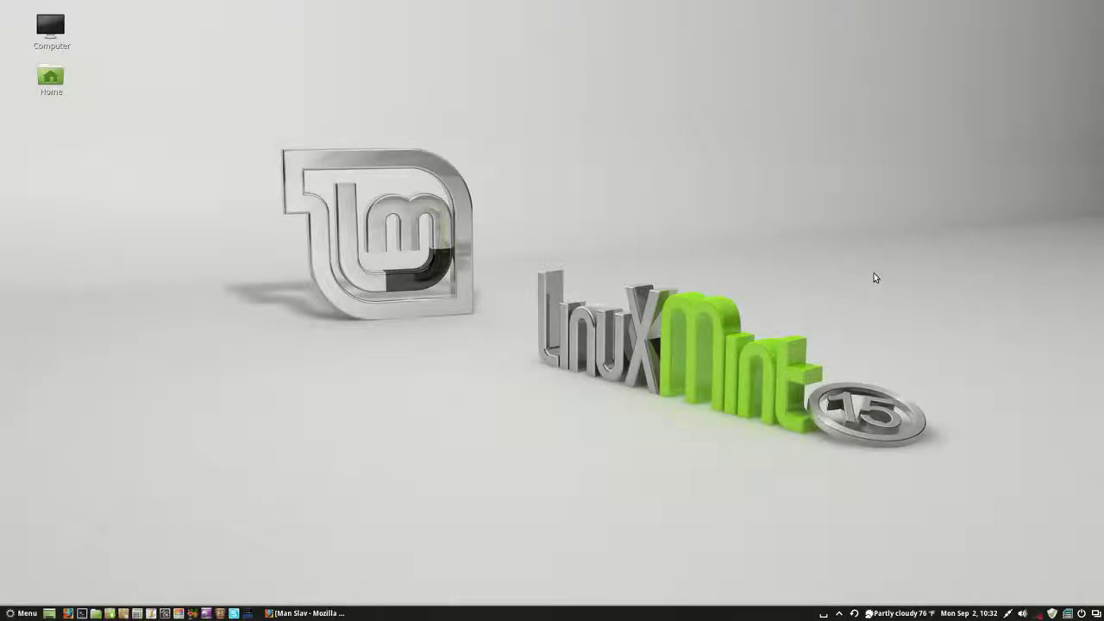
{"action": "left_click", "coordinate": [1039, 613]}
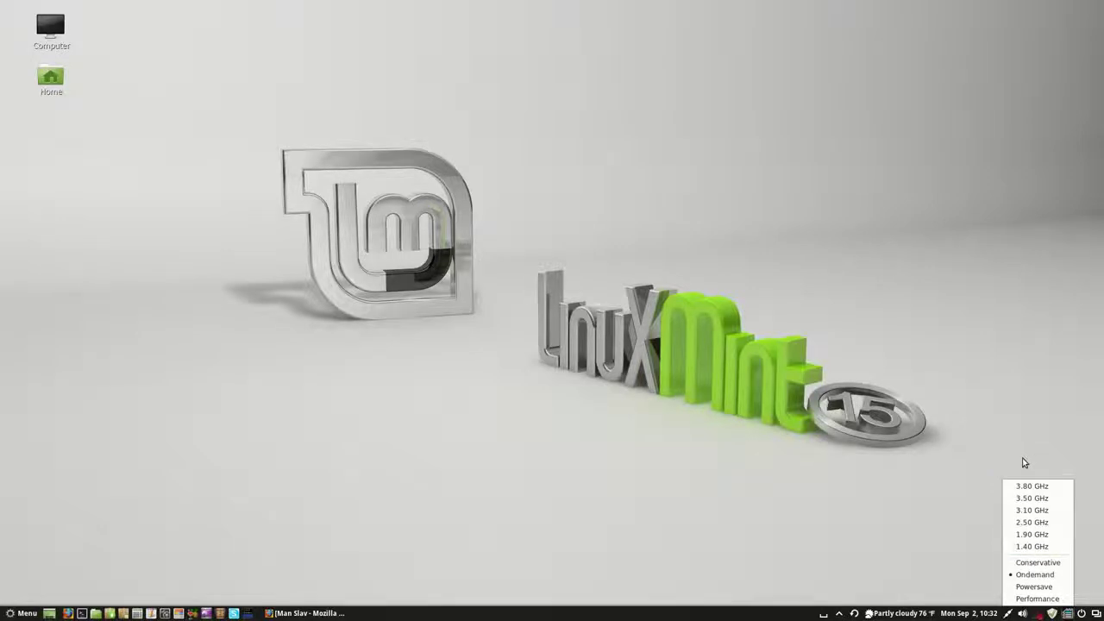
{"action": "left_click", "coordinate": [1025, 463]}
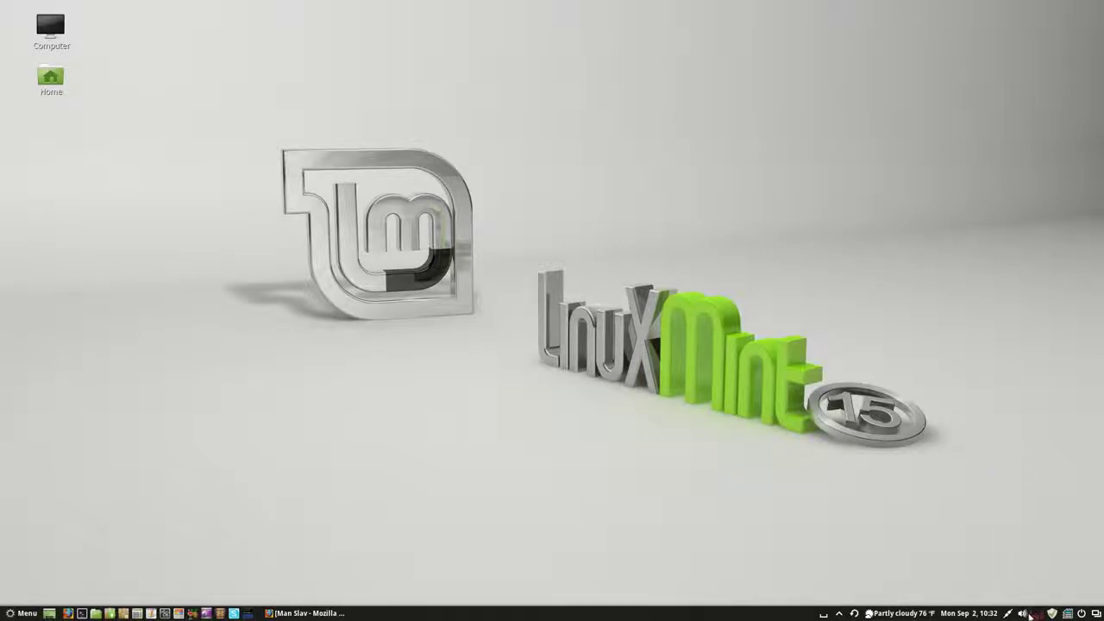